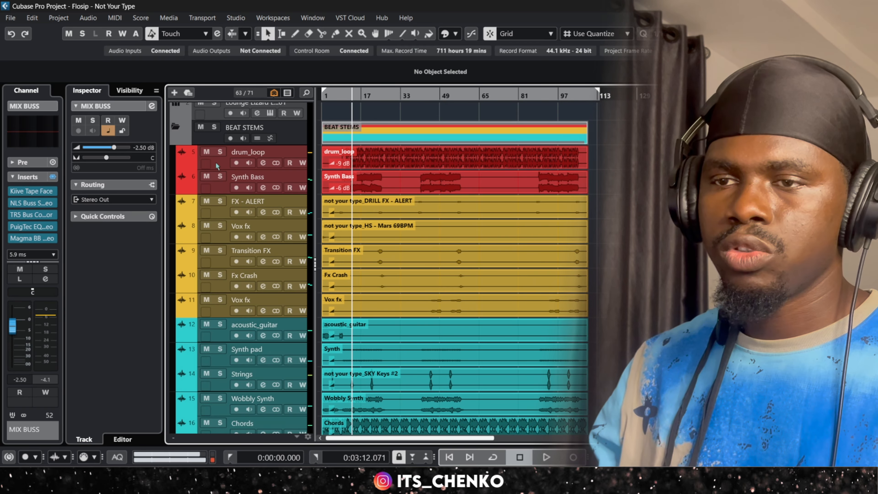
- Solo the drum_loop track and play back a passage of it
click(216, 164)
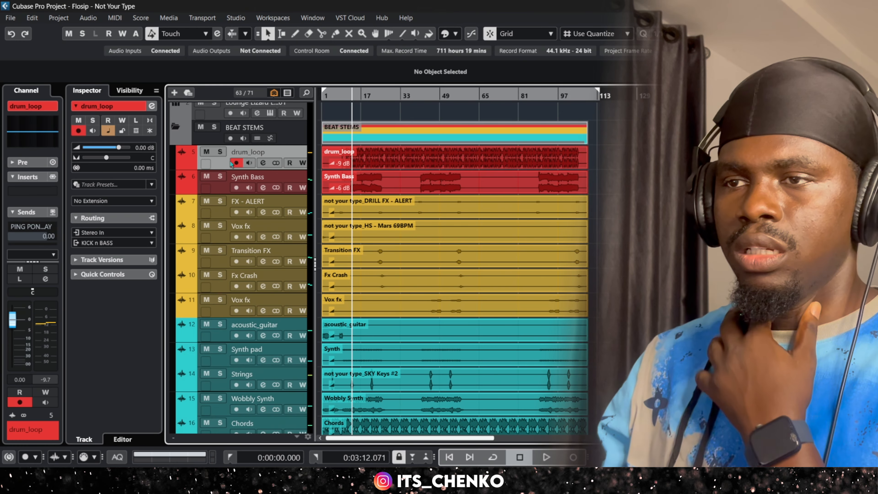
click(220, 152)
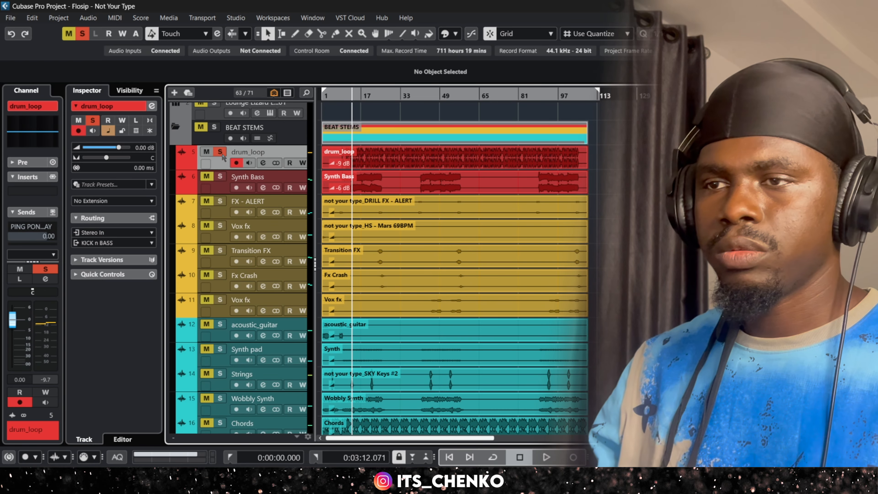
key(space)
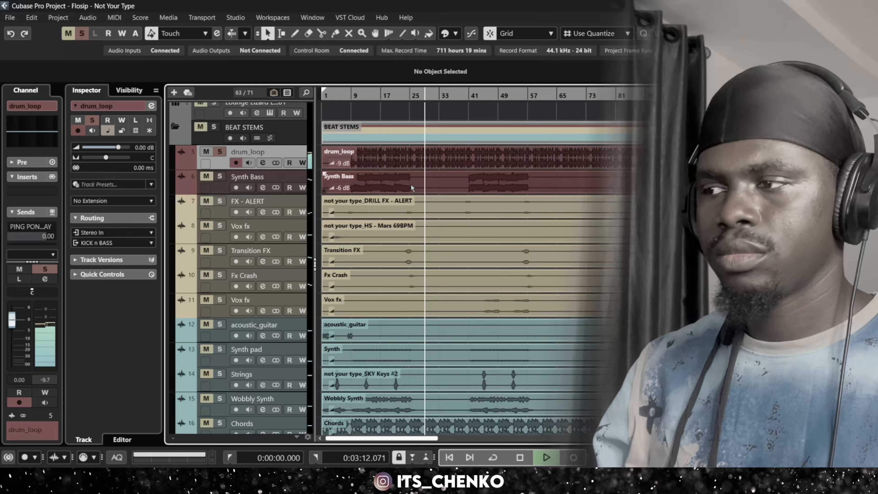
key(space)
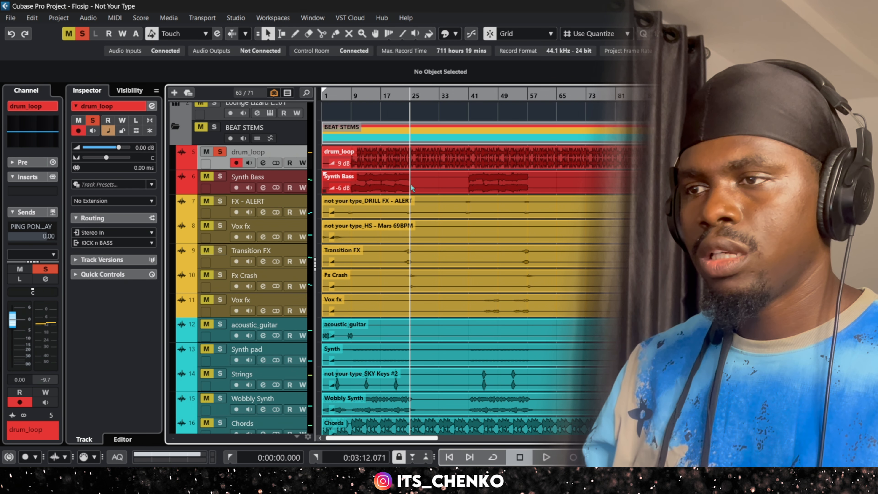
- Look over the whole arrangement, from the beat stems through the lead and background vocal tracks to the group channels
key(g)
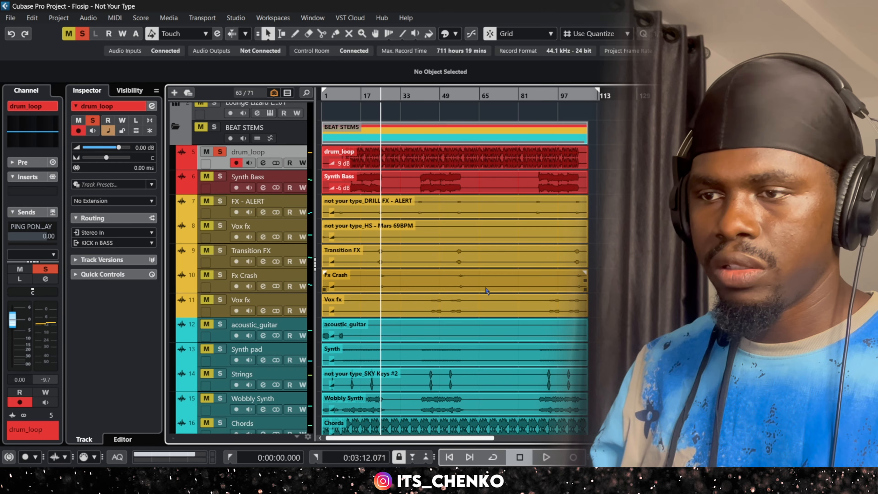
scroll(501, 292, down, 4)
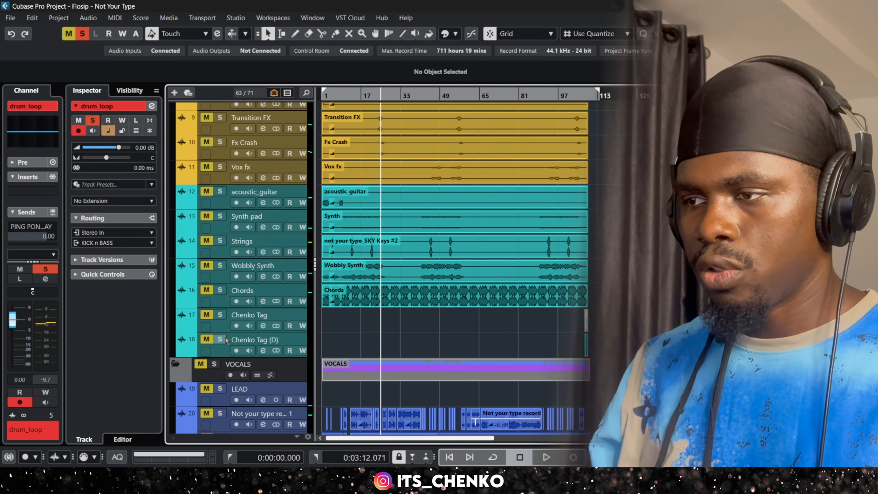
scroll(344, 341, up, 3)
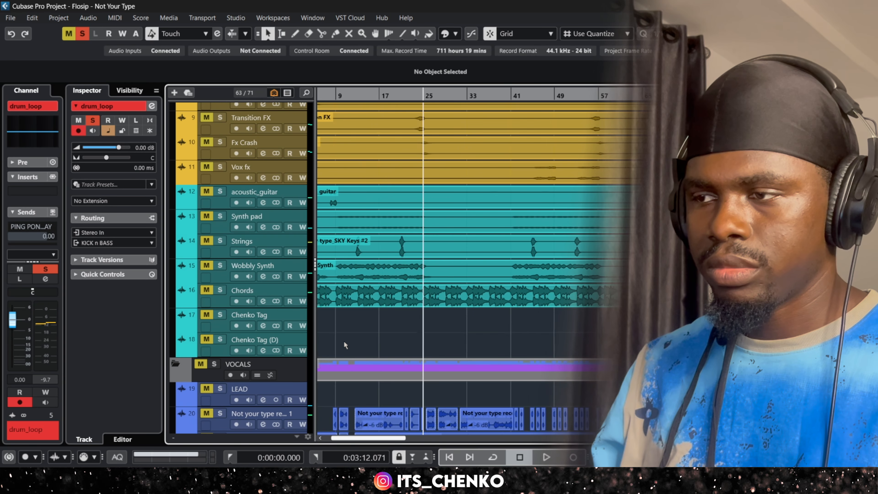
scroll(344, 341, down, 3)
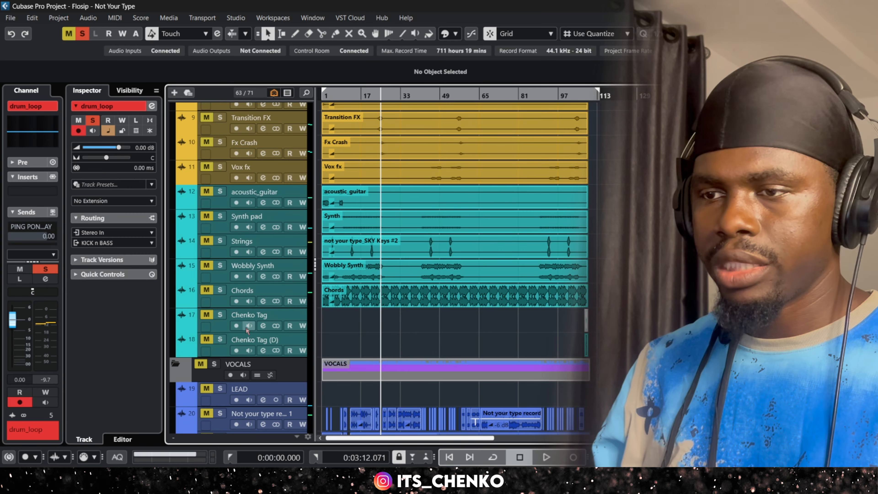
scroll(248, 330, down, 10)
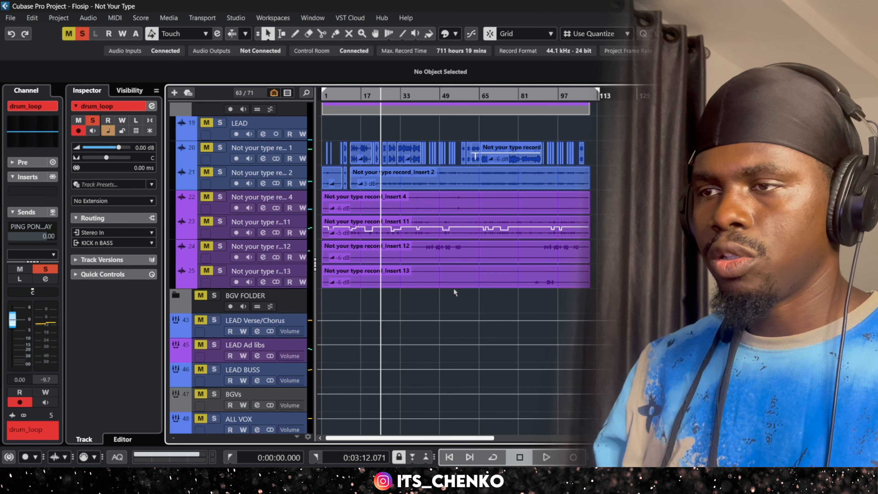
scroll(454, 290, up, 3)
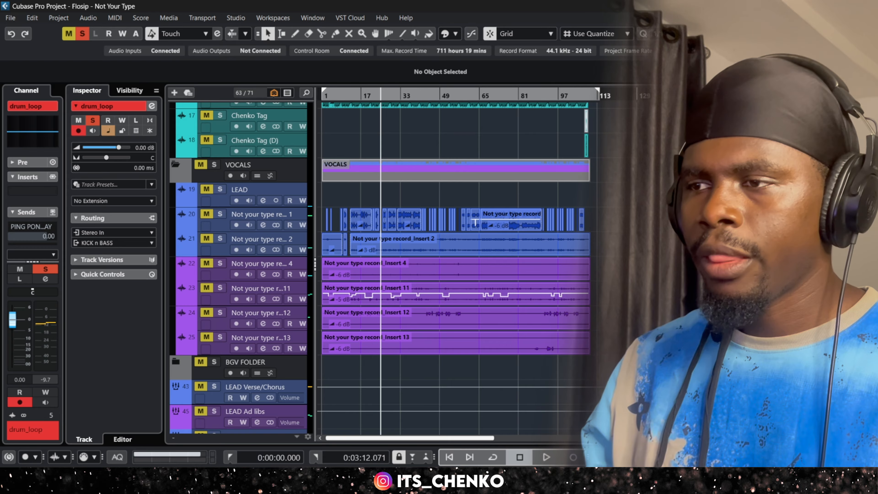
scroll(315, 244, up, 10)
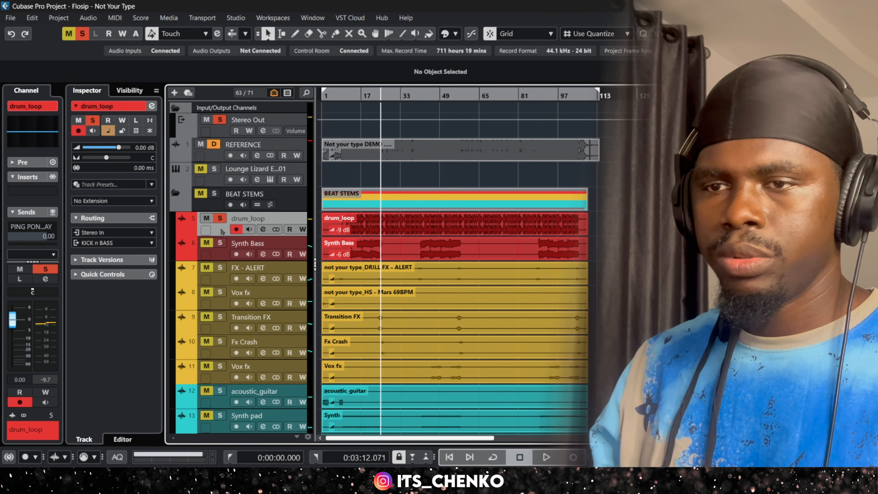
- Review the drum_loop channel's sends and collapse its Sends section
scroll(36, 231, down, 4)
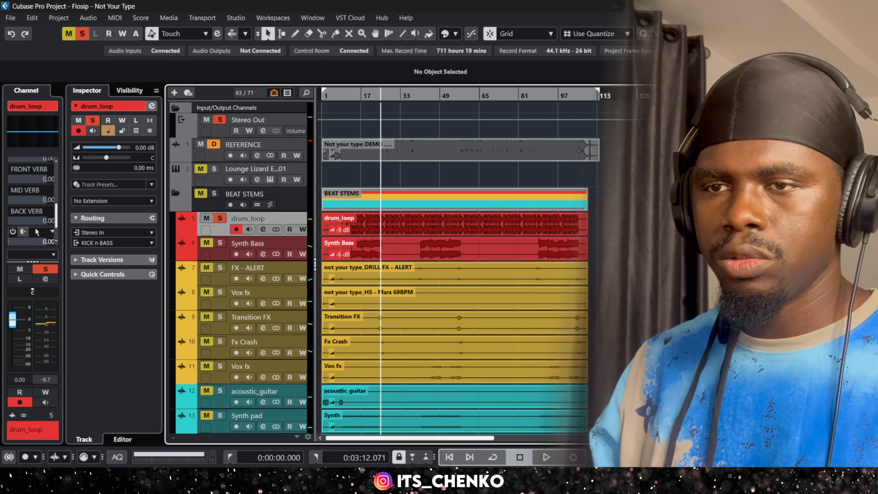
scroll(37, 232, up, 3)
scroll(37, 231, up, 2)
click(39, 213)
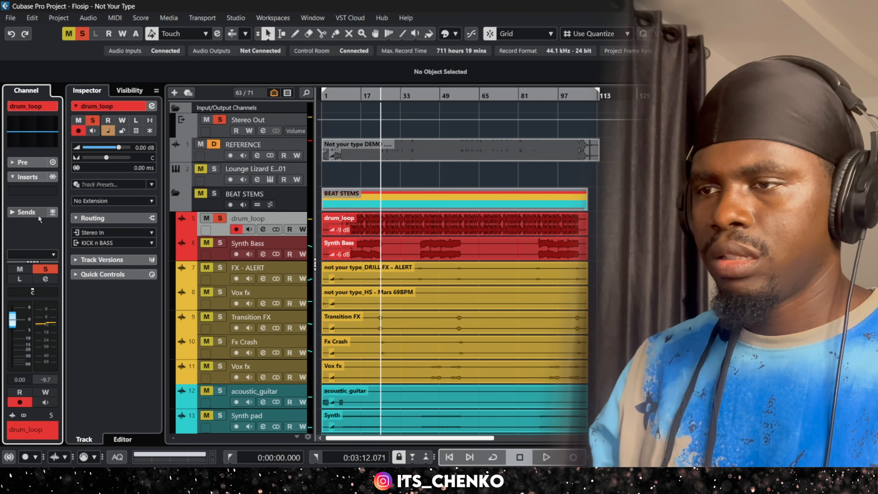
- Check the output routing of the Synth Bass and drum_loop tracks and of the LEAD Ad libs, LEAD BUSS, BGVs and ALL VOX groups
click(226, 255)
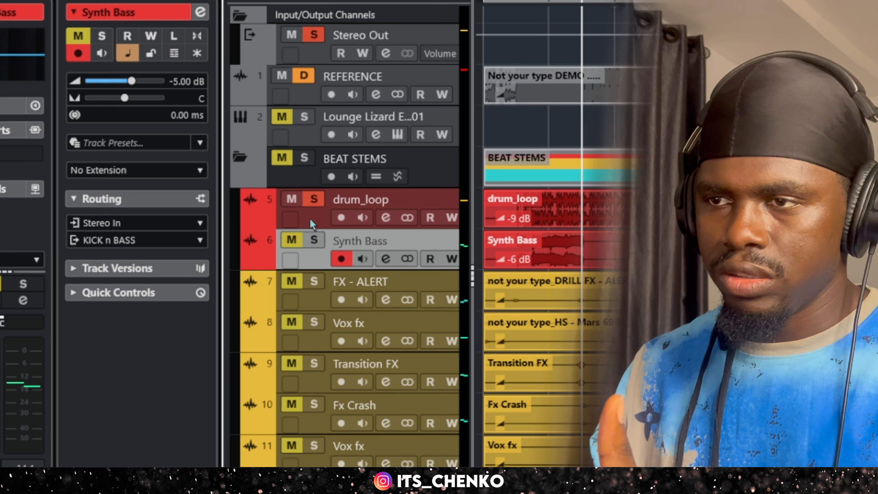
click(218, 235)
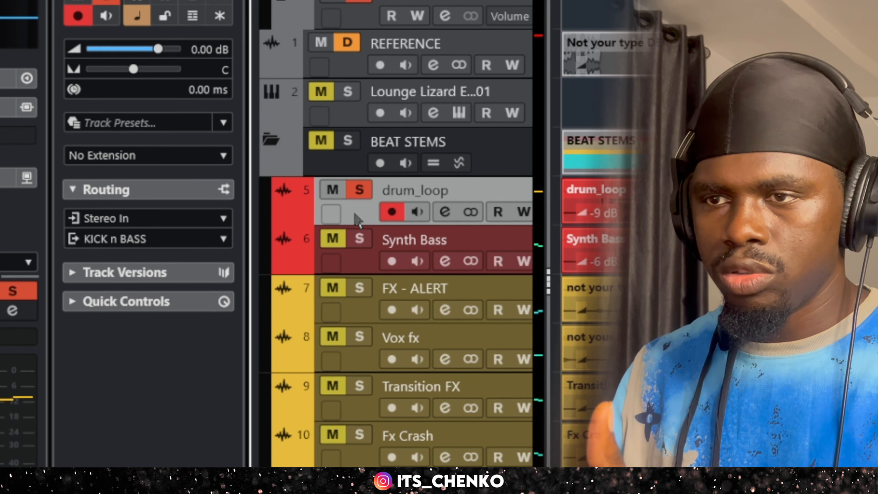
scroll(412, 277, down, 10)
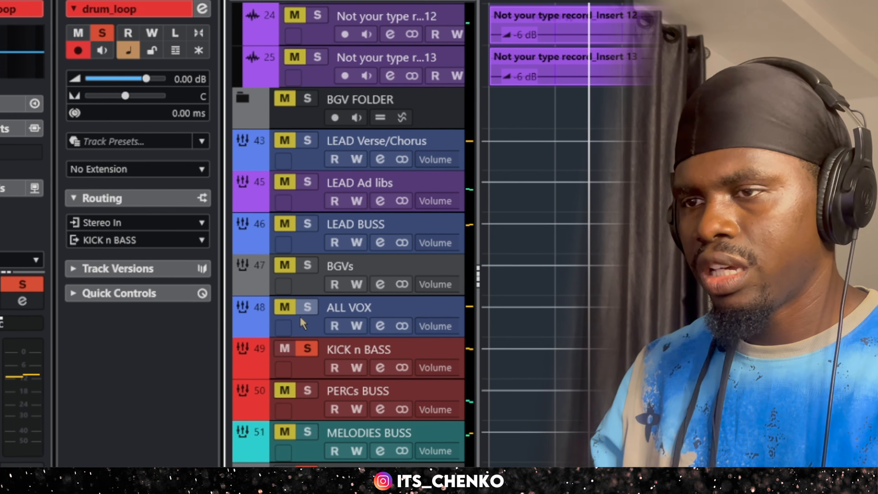
click(308, 163)
click(304, 207)
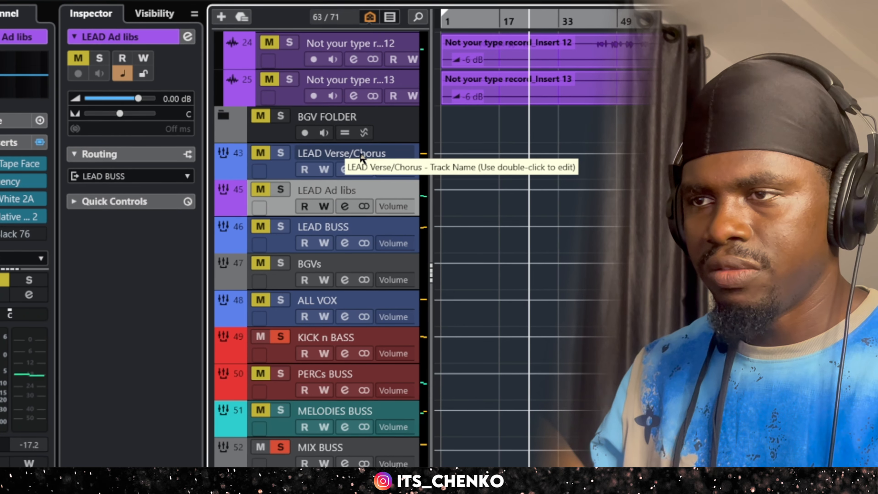
click(282, 247)
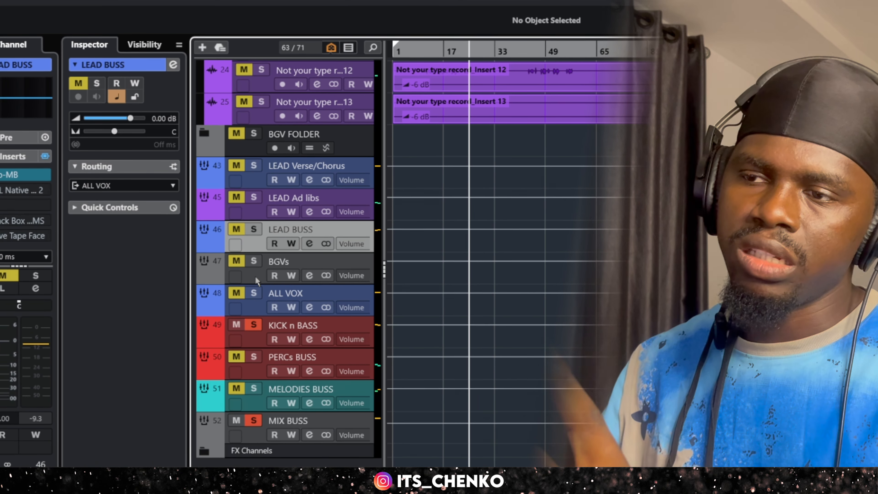
click(254, 275)
click(253, 302)
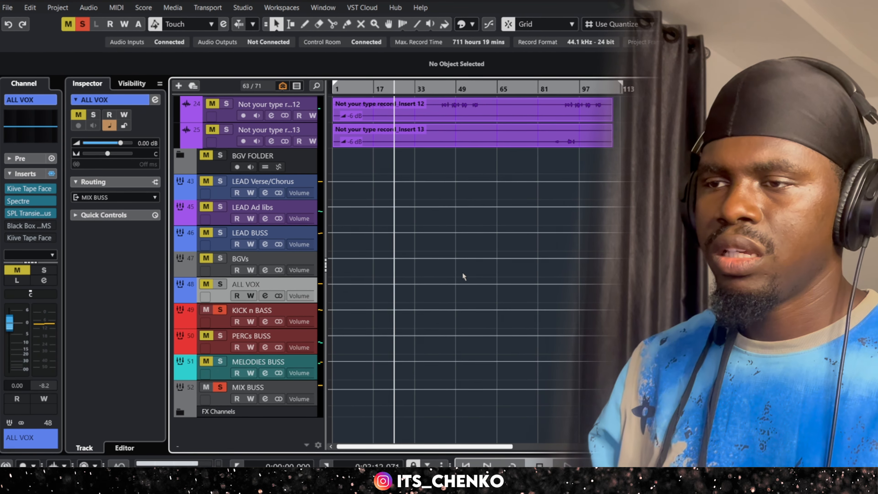
- Examine the output routing of each effects track from FX - ALERT down to acoustic_guitar
scroll(463, 274, up, 5)
scroll(454, 272, up, 15)
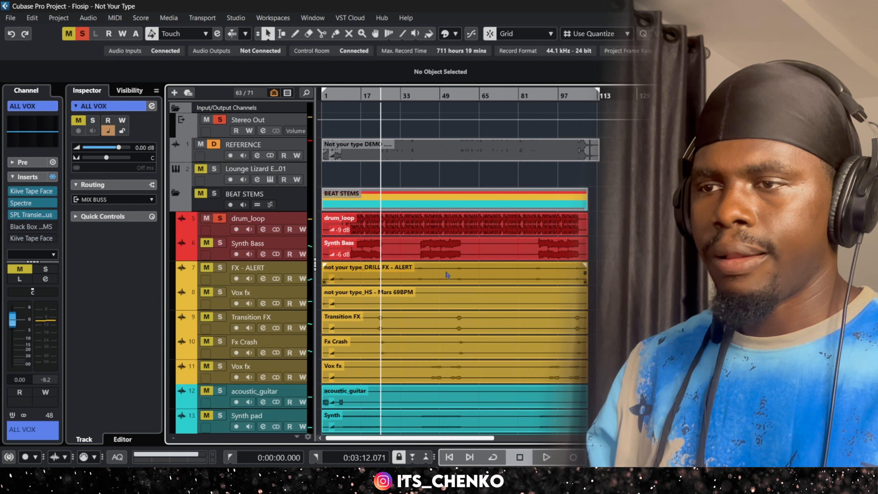
scroll(221, 128, down, 5)
click(222, 149)
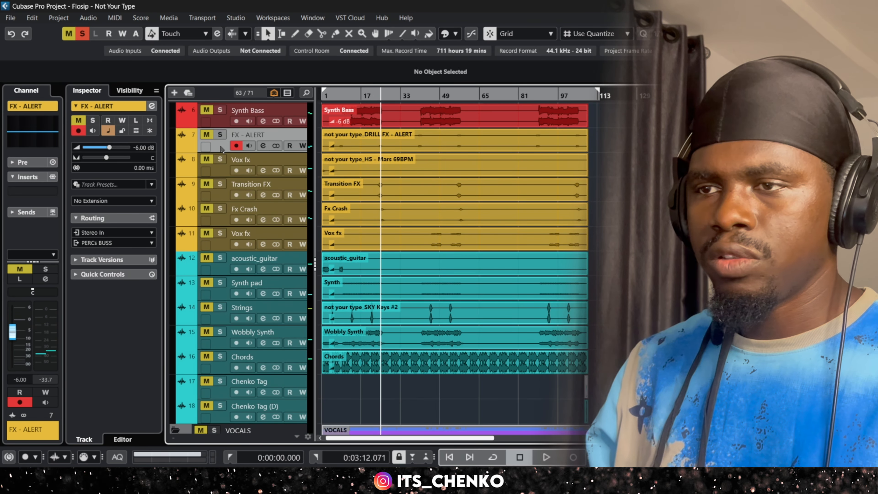
key(Down)
key(Down)
key(Down)
key(Down)
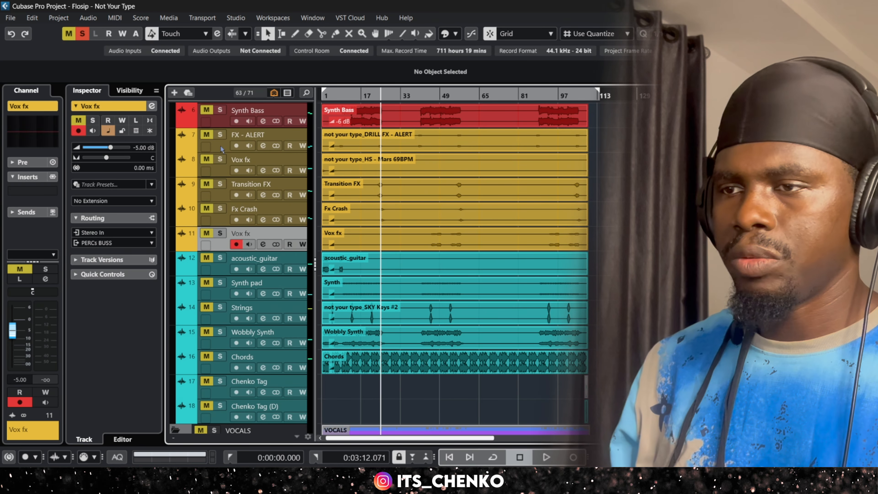
key(Down)
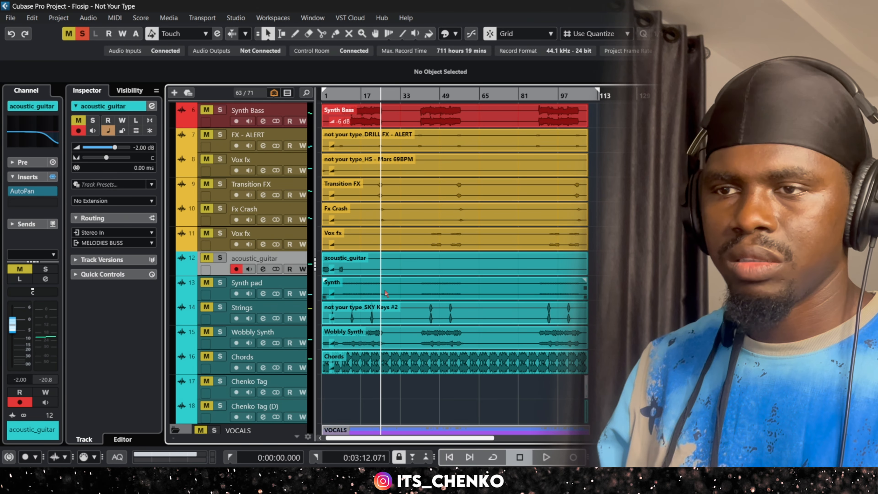
- Glance at the vocal tracks and go through the channel settings from FX - ALERT to acoustic_guitar once more
scroll(392, 292, down, 5)
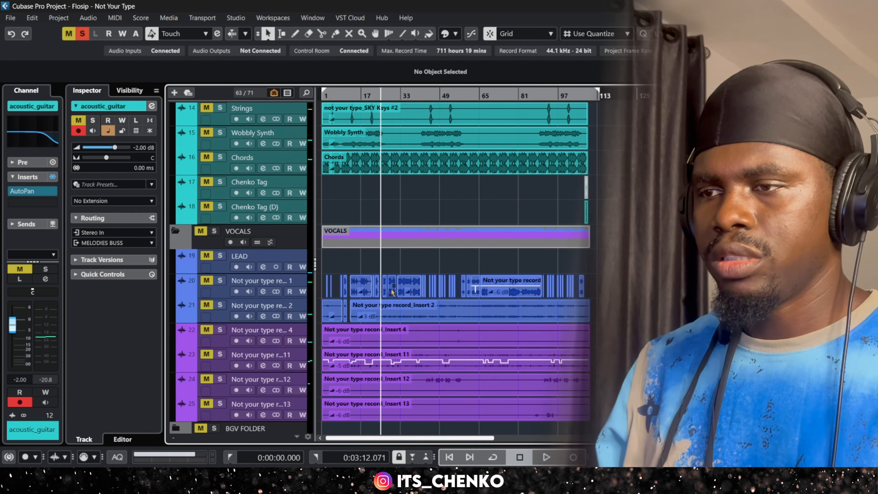
scroll(345, 277, up, 10)
click(238, 280)
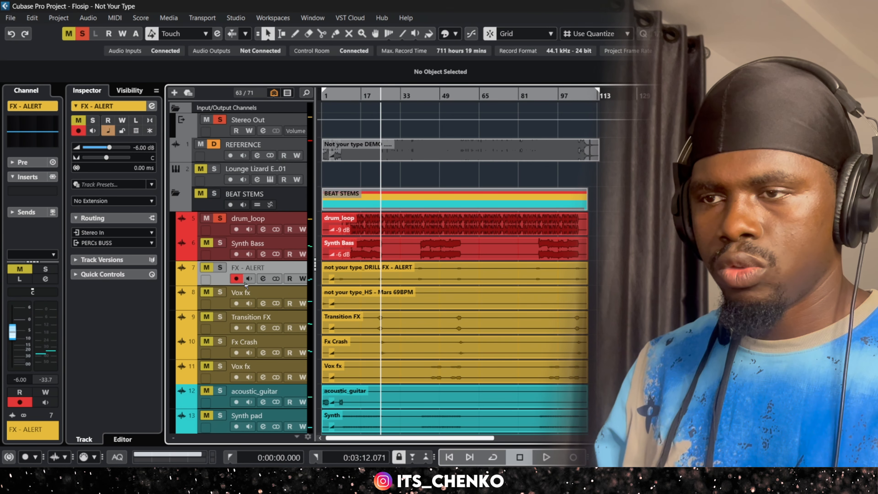
key(Down)
key(Down)
key(Down)
key(Down)
key(Down)
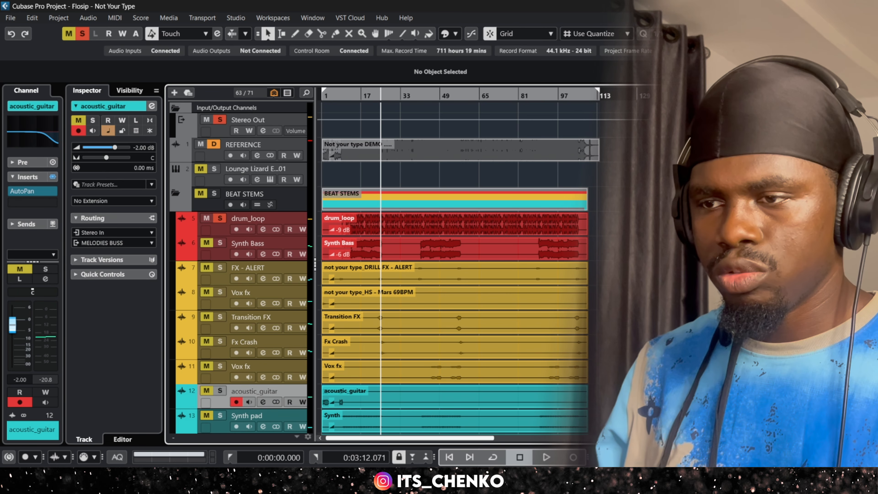
- Clear all active solos, solo the acoustic_guitar track and play its opening from the project start
scroll(460, 296, down, 5)
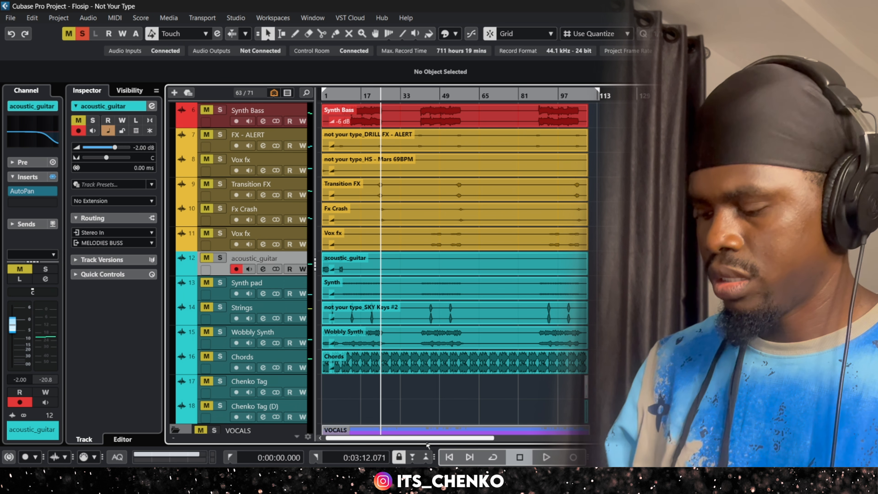
key(period)
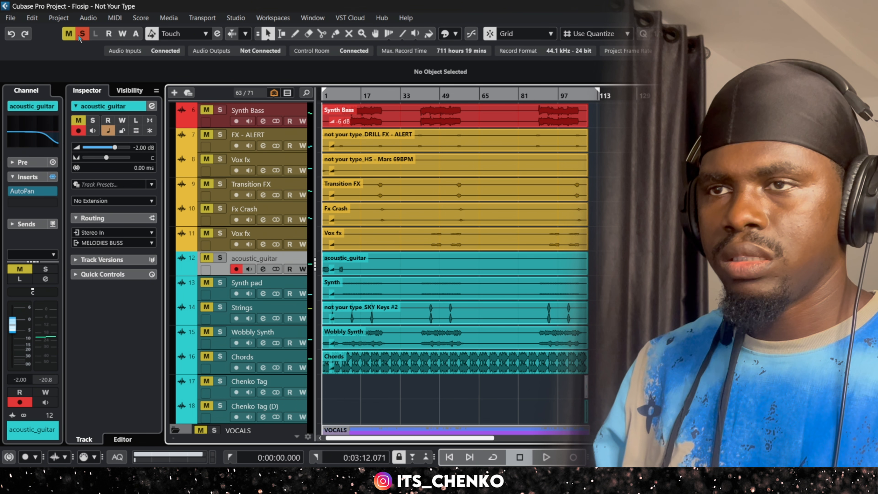
click(85, 35)
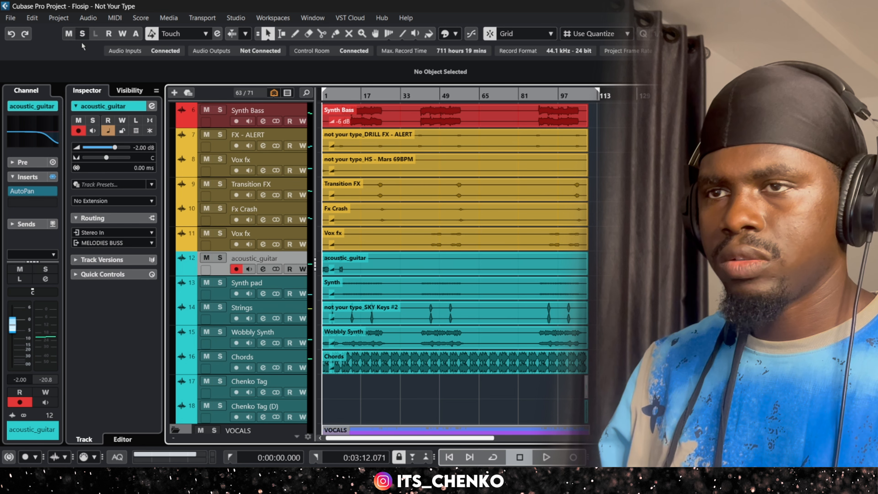
click(220, 258)
key(space)
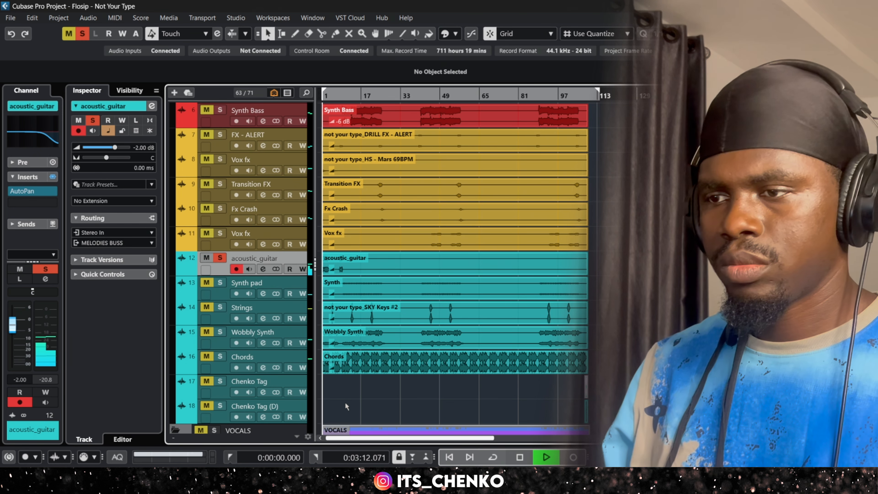
scroll(339, 402, up, 2)
drag(345, 440, 331, 440)
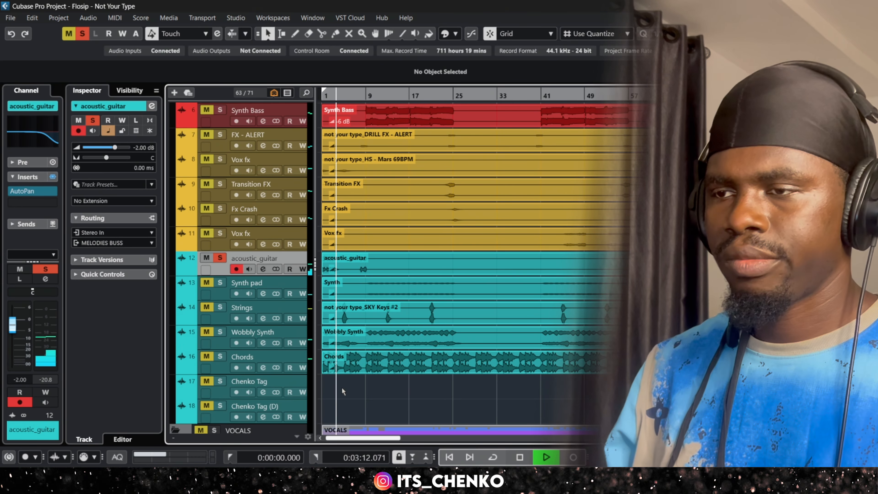
key(space)
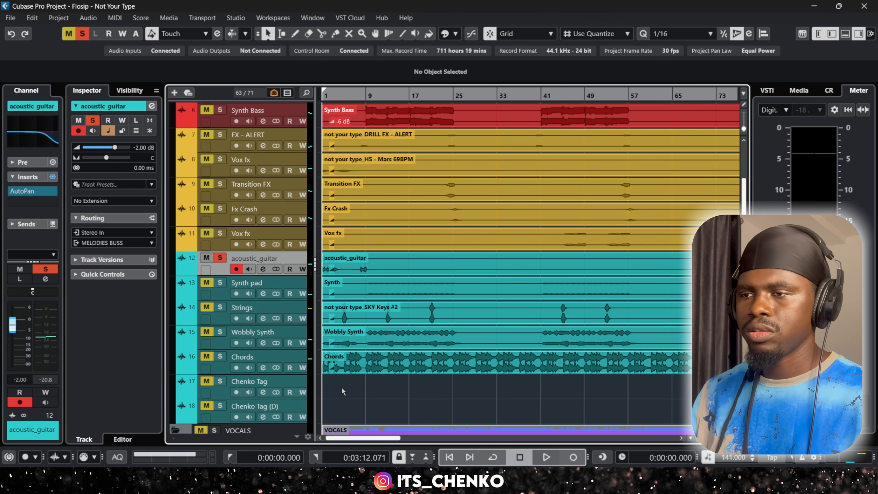
- Bypass the AutoPan insert on acoustic_guitar and play the opening to hear the dry guitar
click(14, 191)
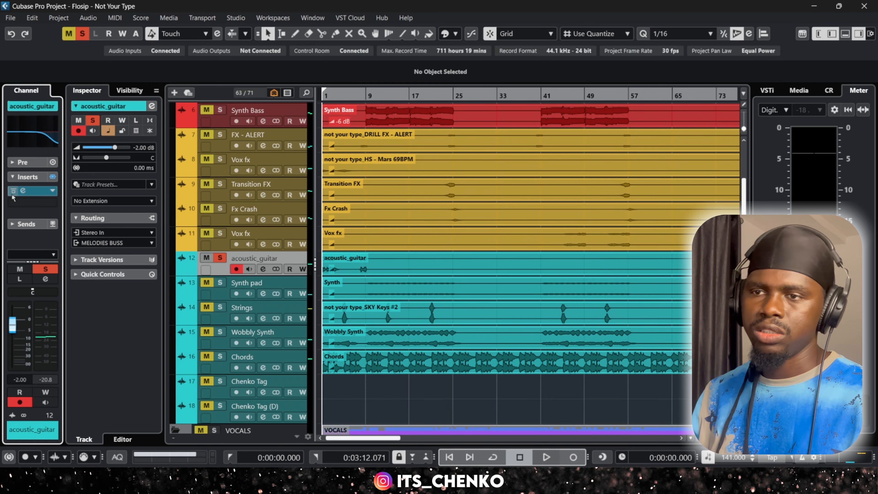
key(space)
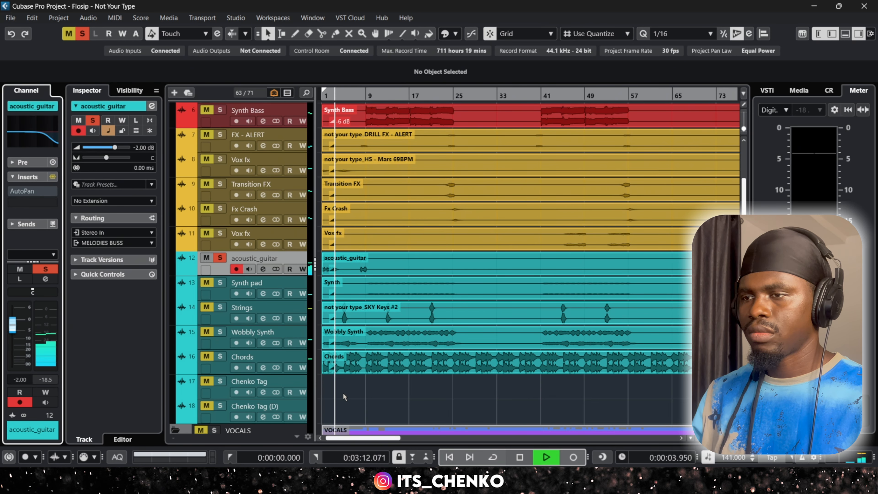
key(space)
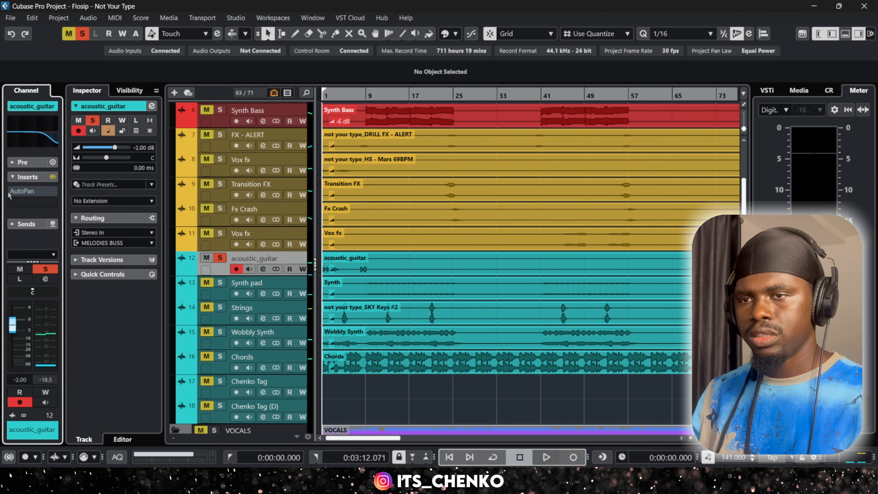
- Open the SSLChannel insert on the Strings track and examine its filter and EQ settings
scroll(387, 348, down, 3)
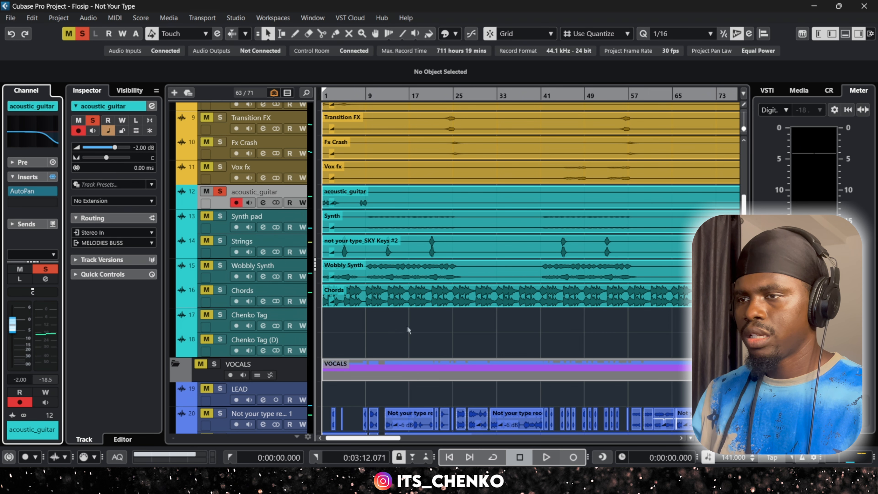
key(Down)
key(Down)
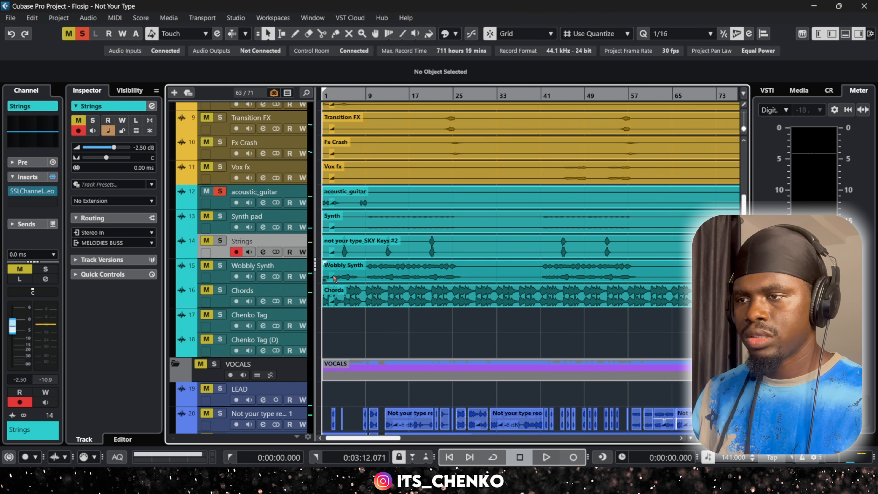
click(32, 191)
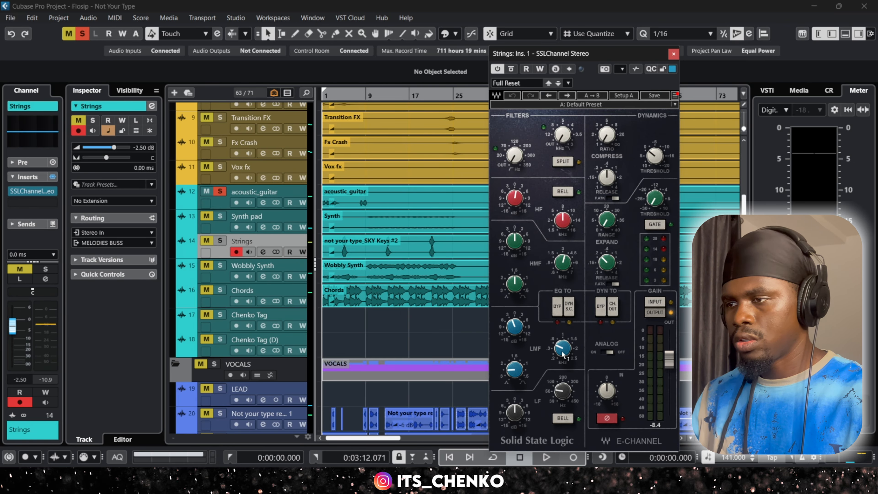
mouse_move(566, 353)
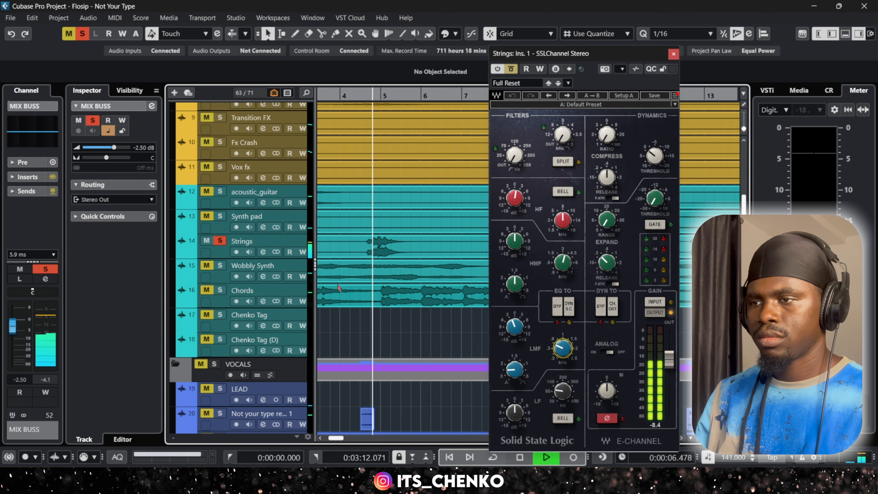
- Compare the soloed Strings track around bar 4 with its SSLChannel insert bypassed and active
key(space)
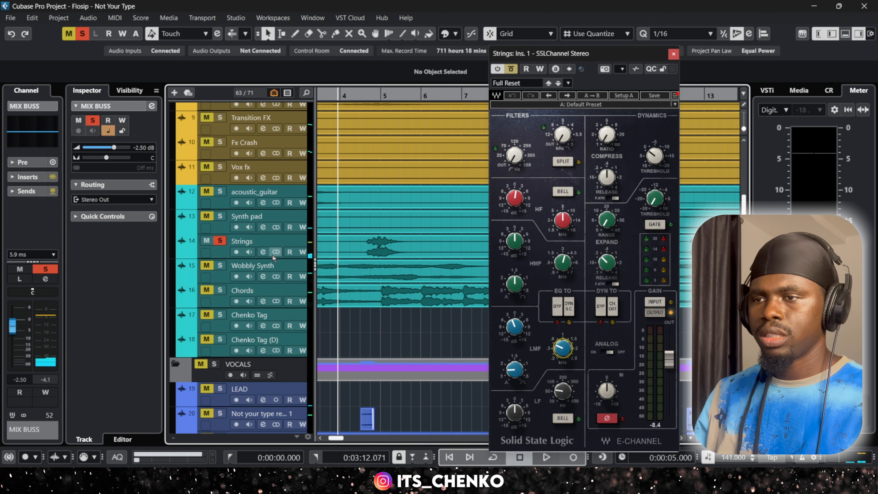
click(223, 258)
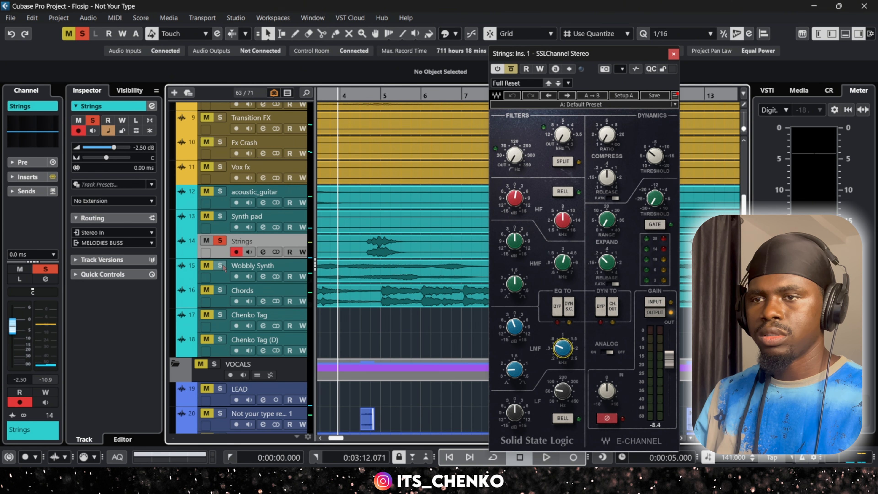
click(28, 177)
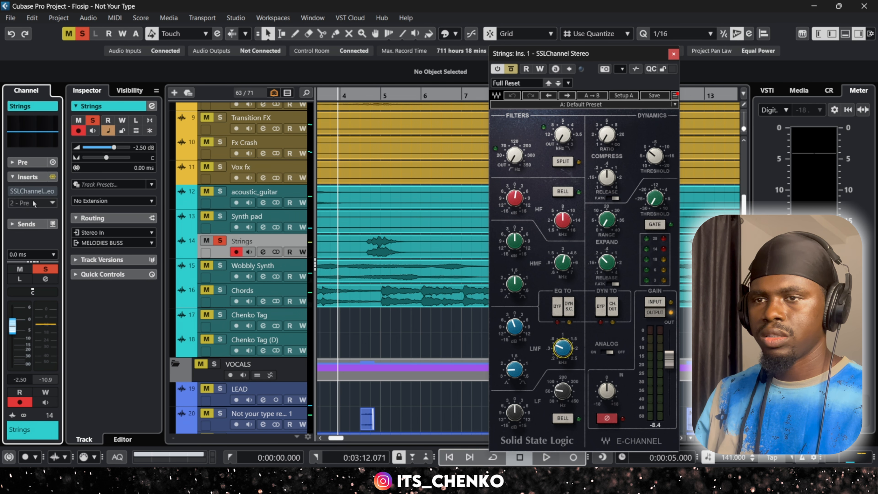
key(space)
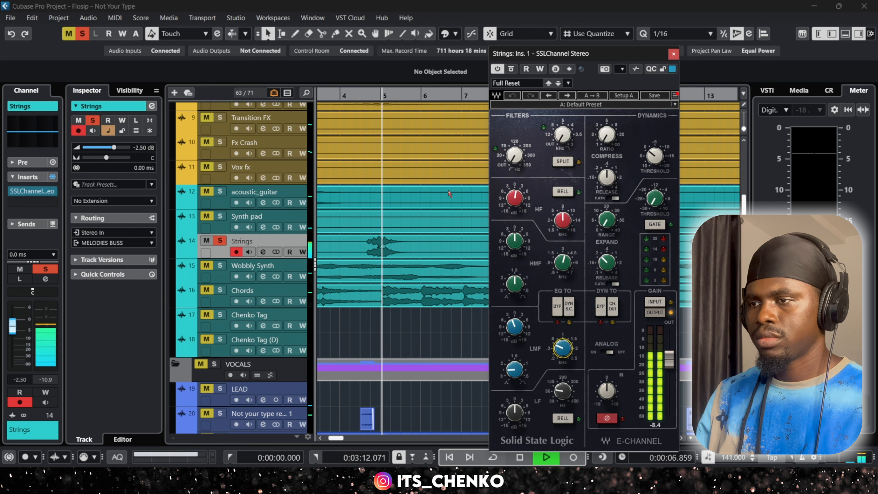
key(space)
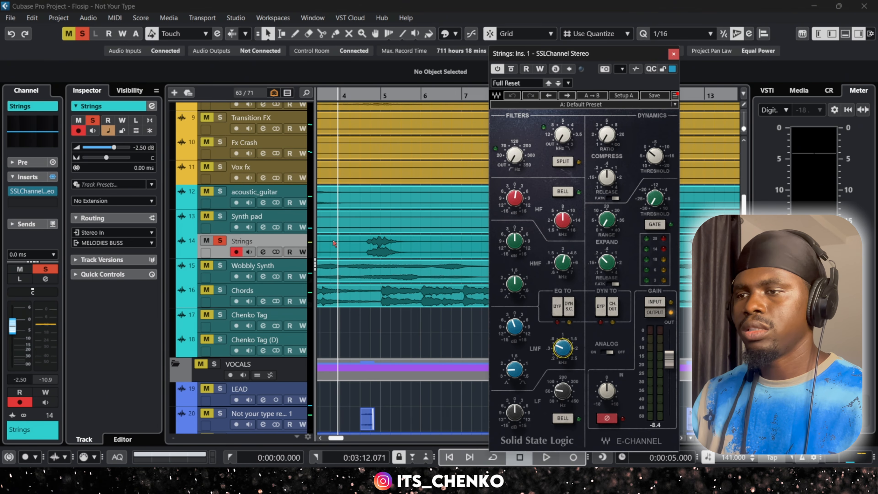
- Solo the Chords track instead of Strings and play it with its channel EQ open
scroll(354, 235, down, 3)
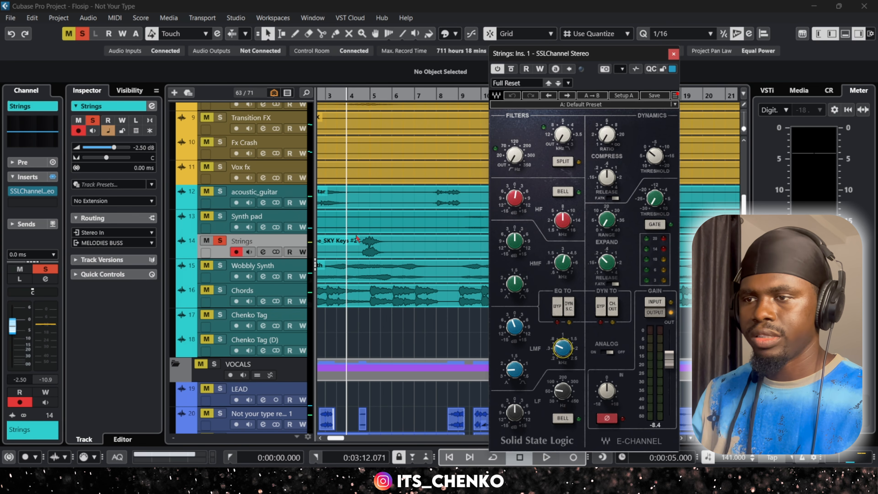
click(226, 294)
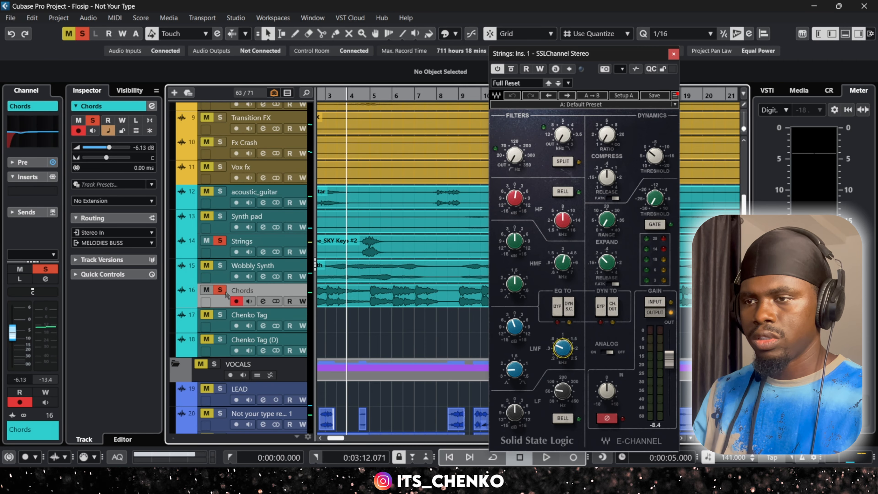
click(222, 242)
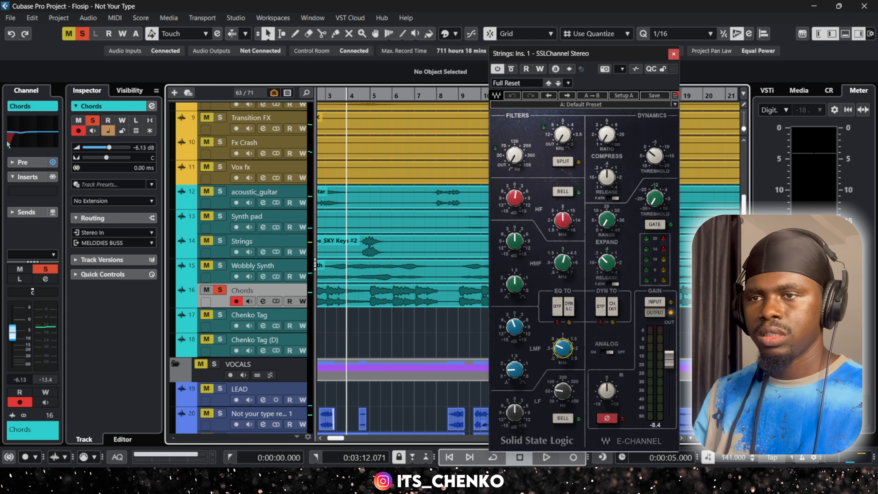
click(39, 143)
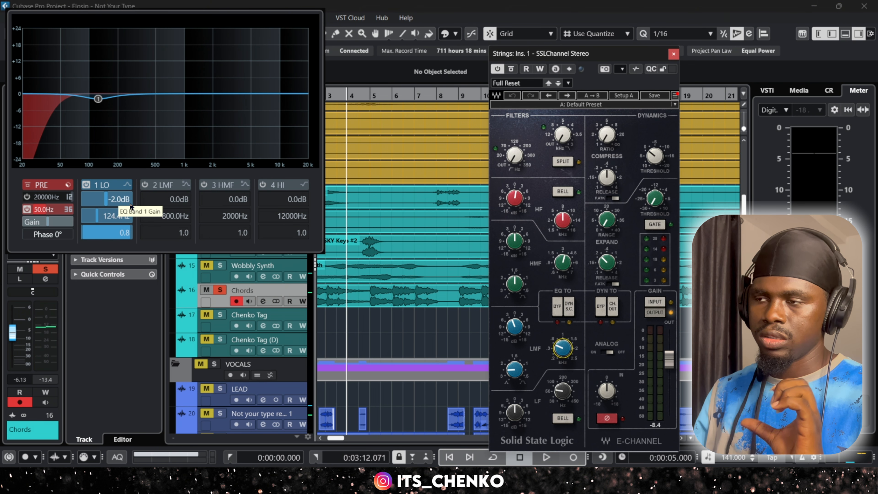
key(space)
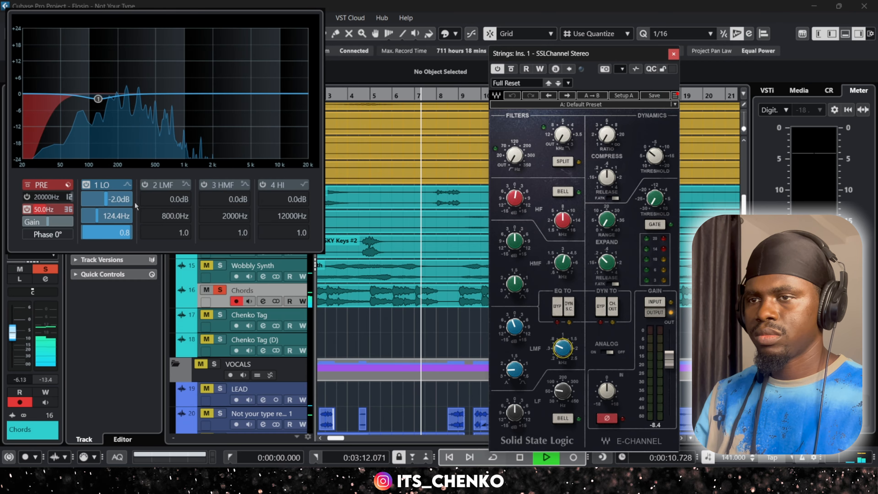
- Compare the soloed Chords with the 1 LO band of its channel EQ switched off and on
click(86, 187)
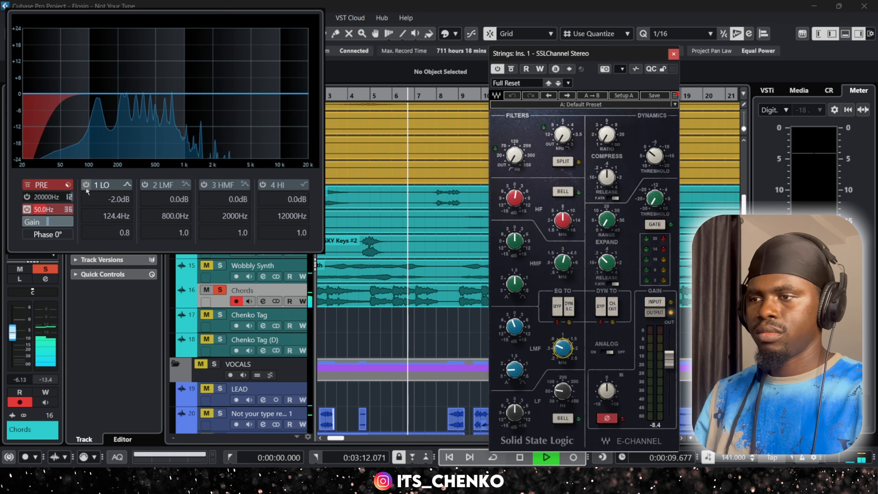
key(space)
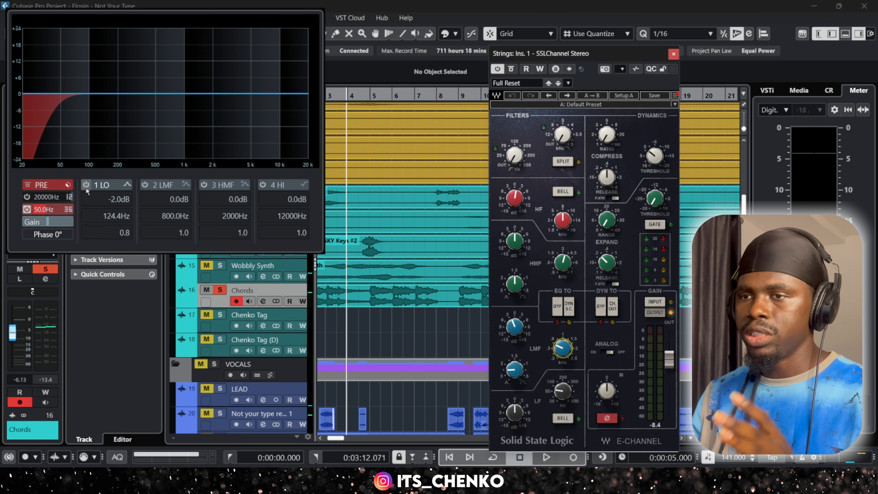
click(86, 185)
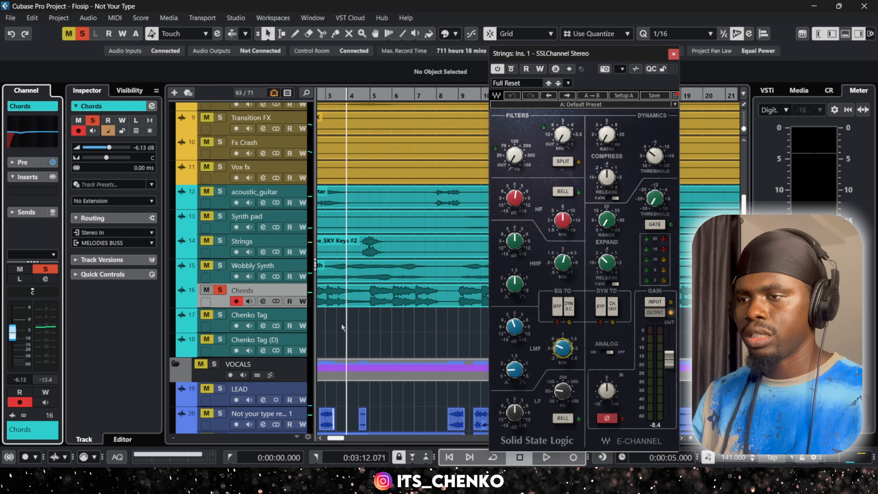
key(space)
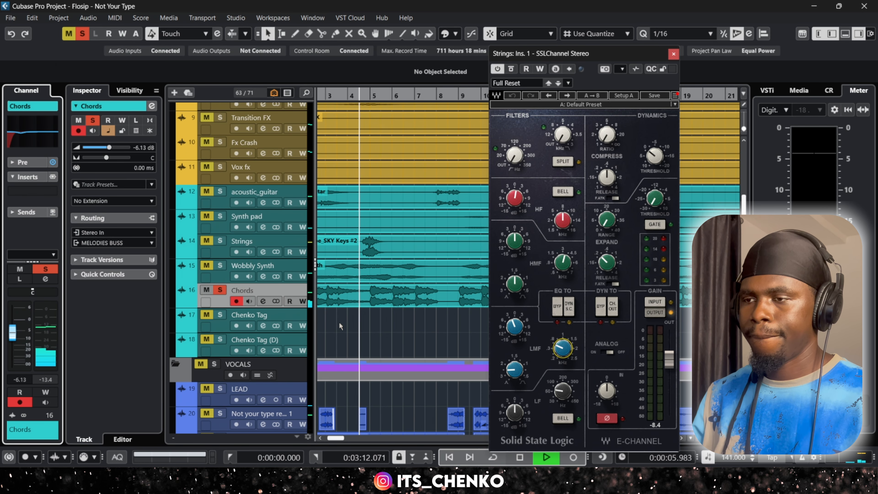
scroll(343, 324, down, 5)
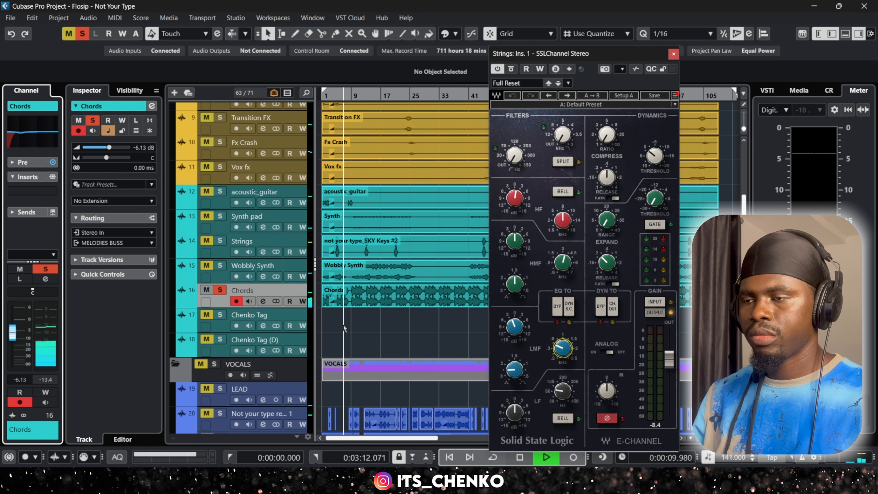
key(space)
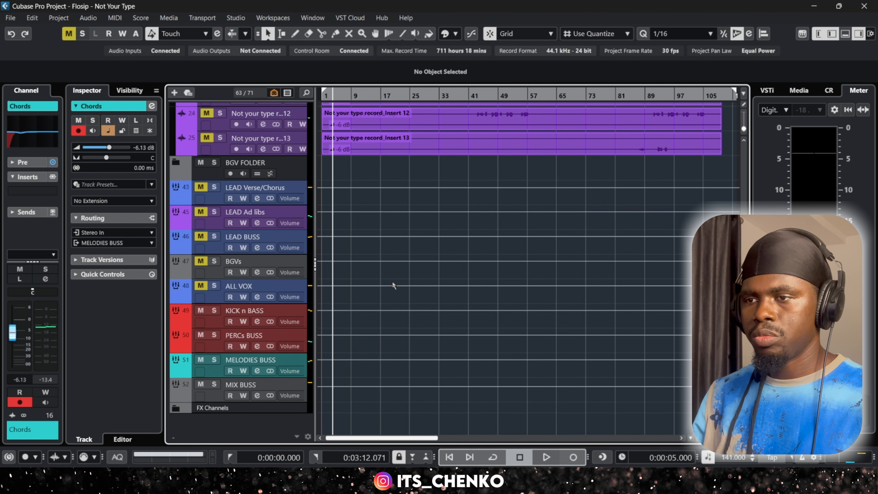
- Bypass the SSLChannel insert on Strings and the AutoPan insert on acoustic_guitar in the MixConsole
scroll(347, 297, up, 10)
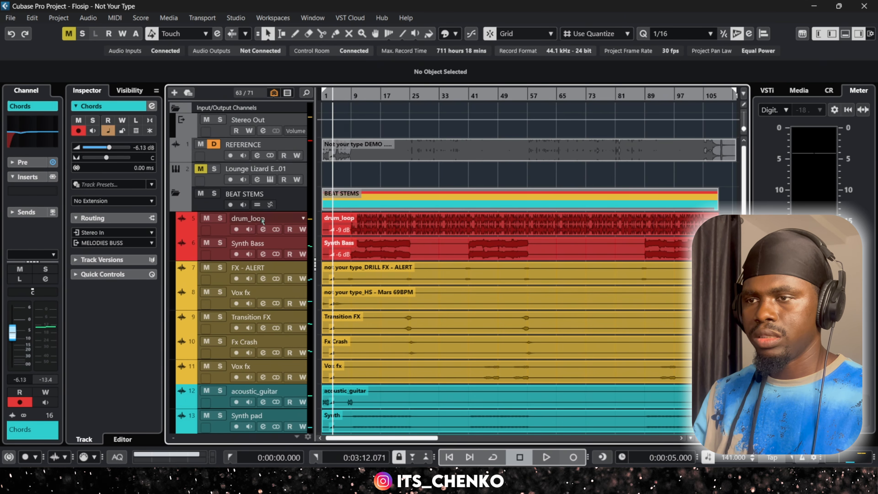
key(F3)
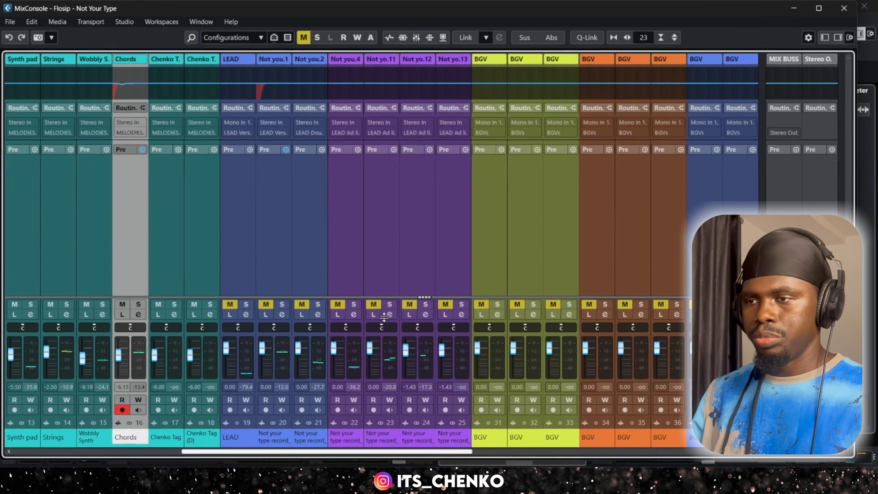
drag(350, 452, 183, 452)
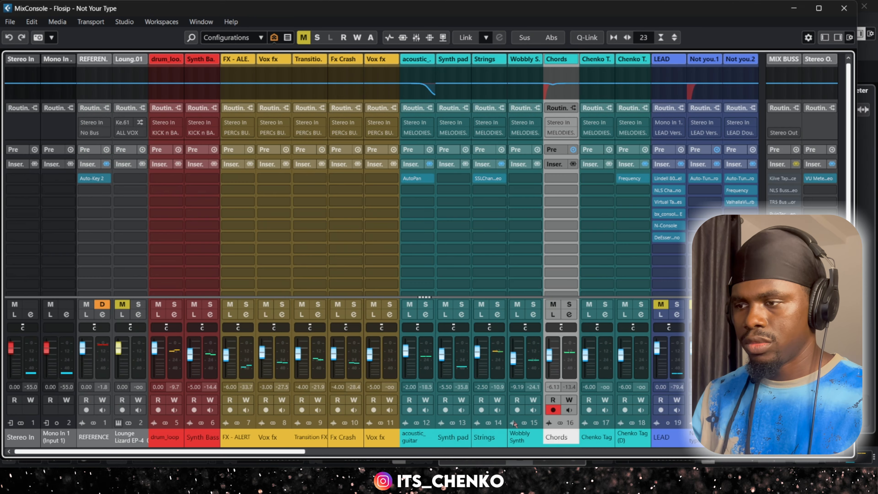
click(478, 178)
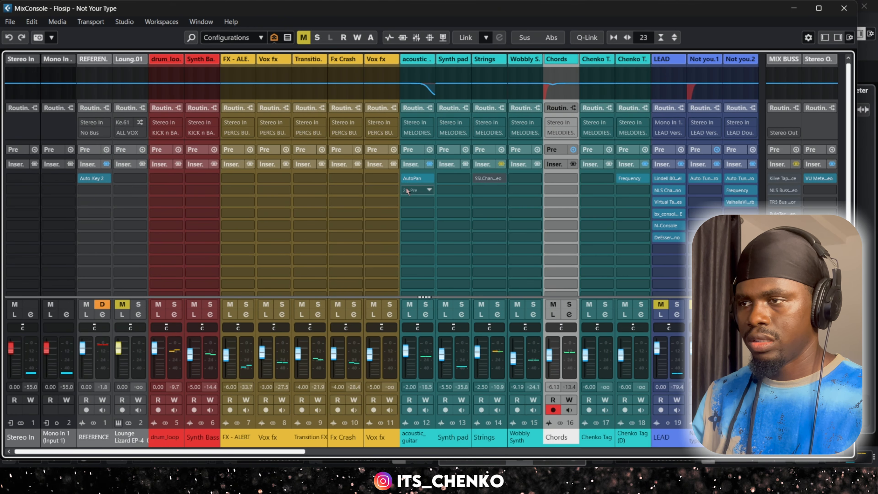
click(406, 178)
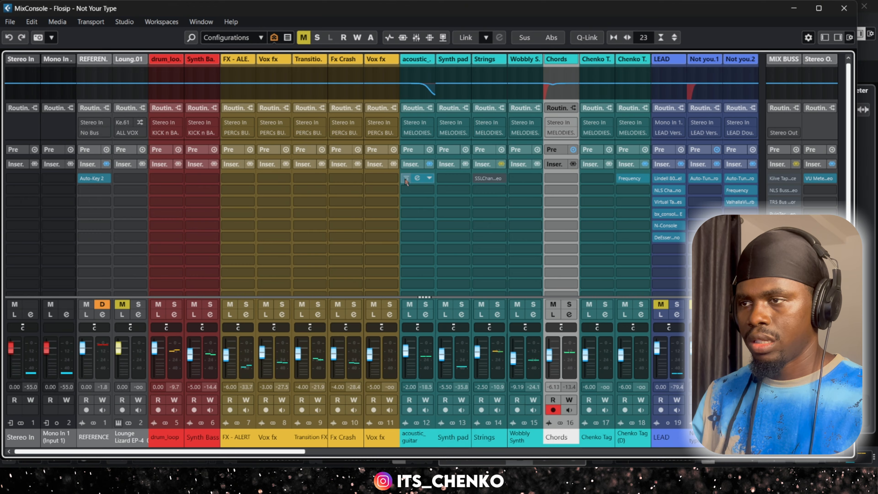
click(83, 179)
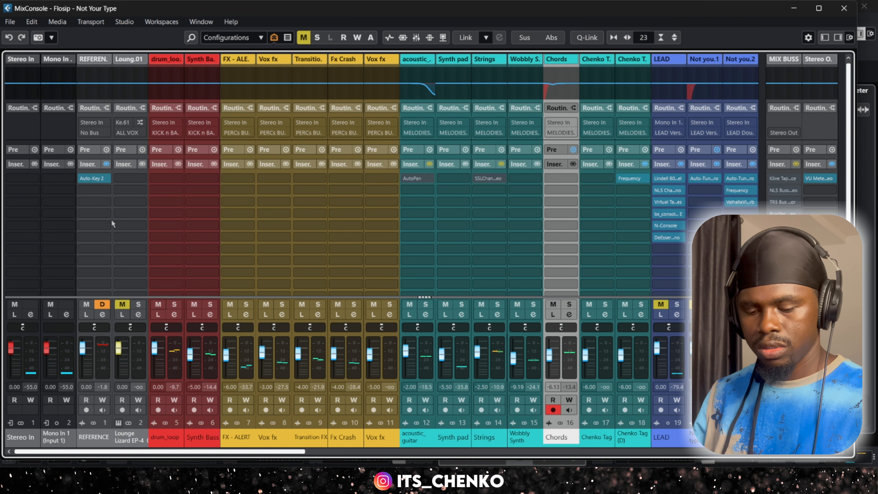
key(F3)
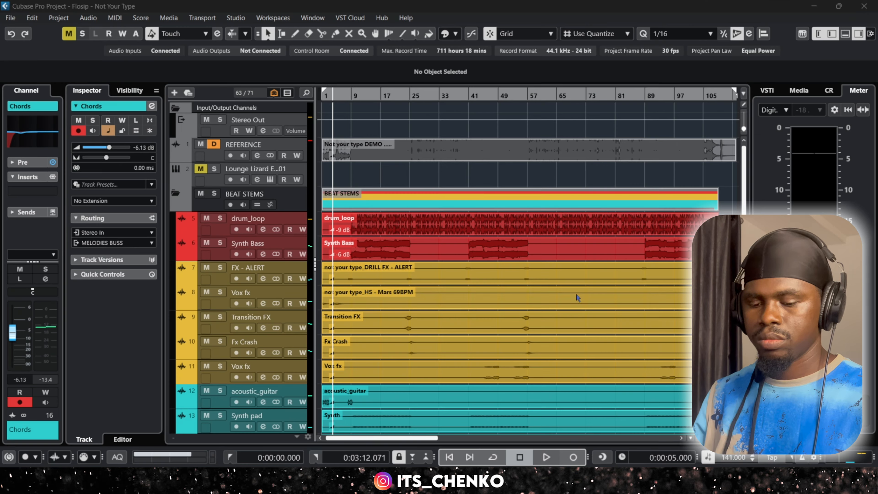
- Play the full beat and toggle the 1 LO band of the Chords EQ to compare it in context
key(space)
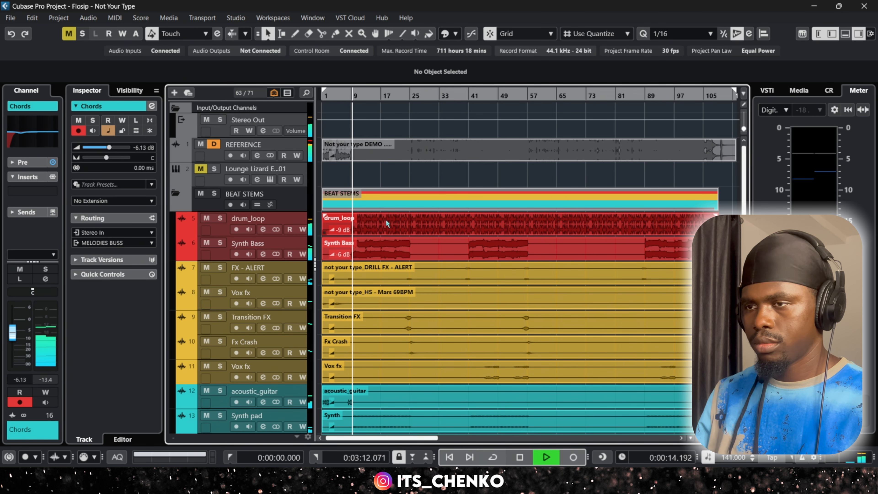
scroll(386, 221, down, 3)
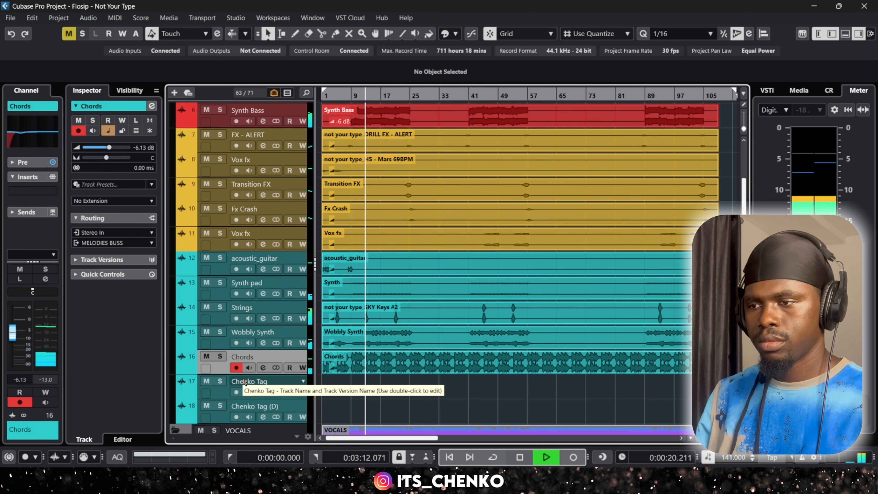
click(33, 141)
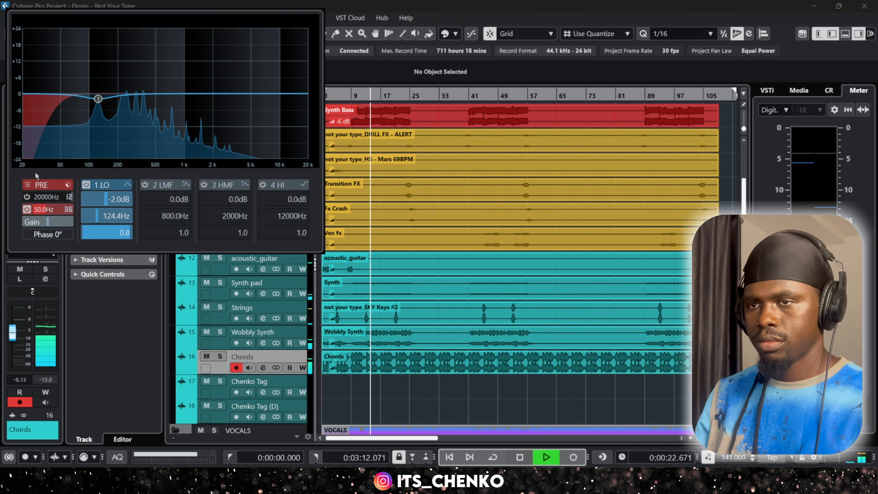
click(87, 185)
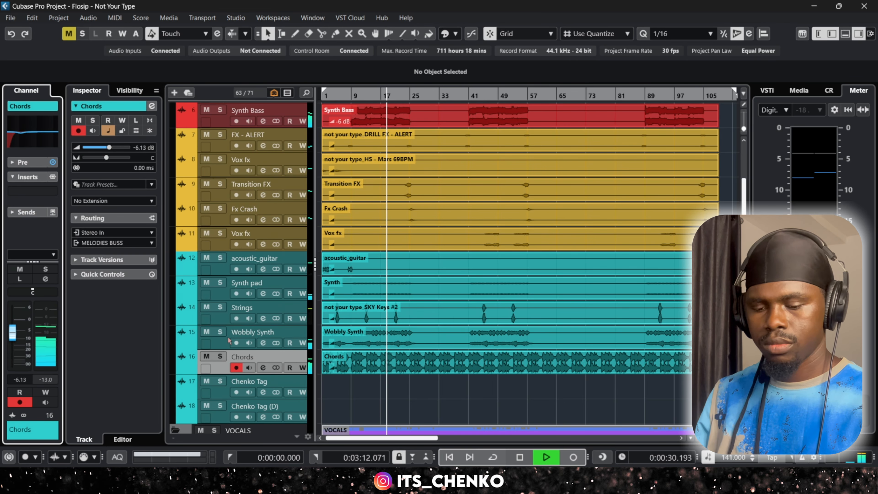
- Re-enable the SSLChannel insert on Strings and the AutoPan insert on acoustic_guitar while the beat keeps playing
key(F3)
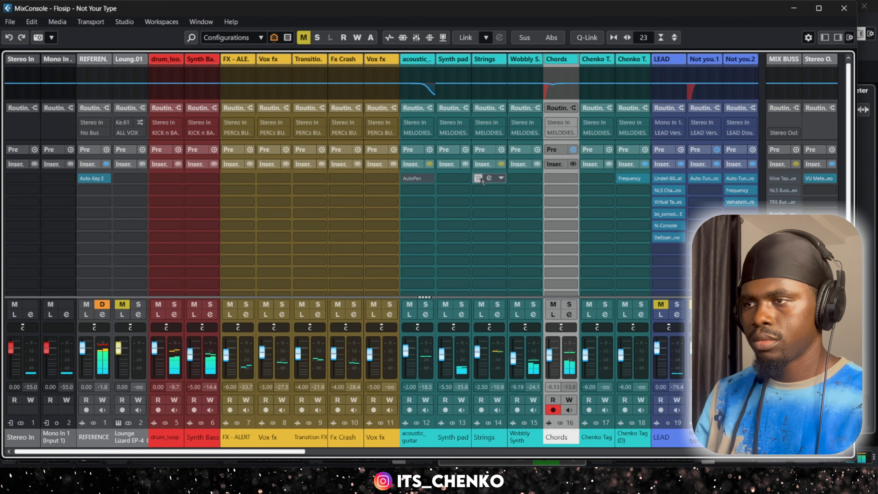
click(477, 180)
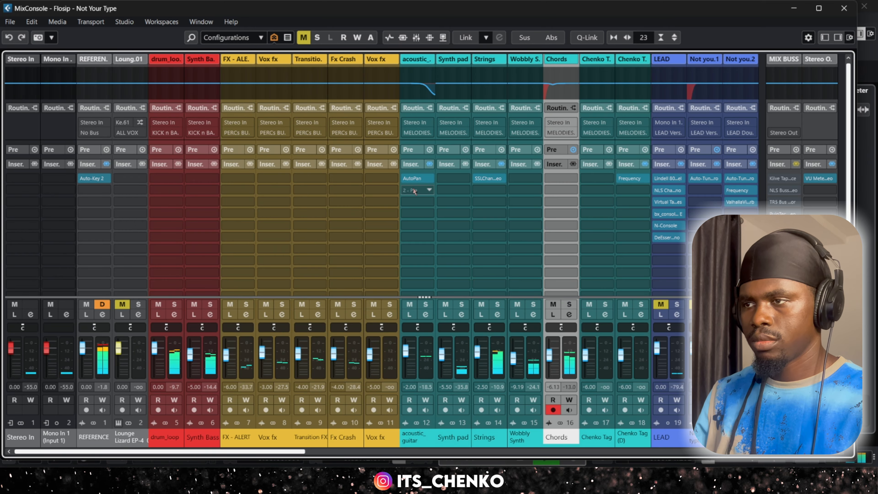
key(F3)
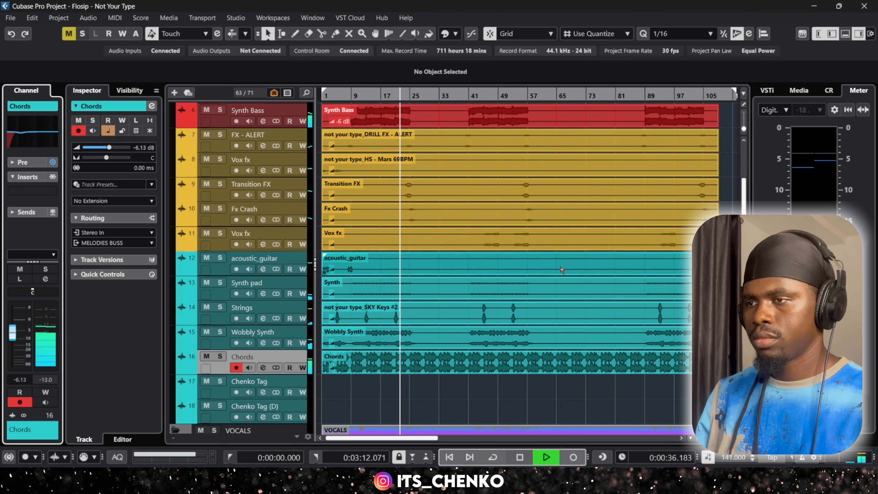
key(g)
scroll(382, 262, up, 4)
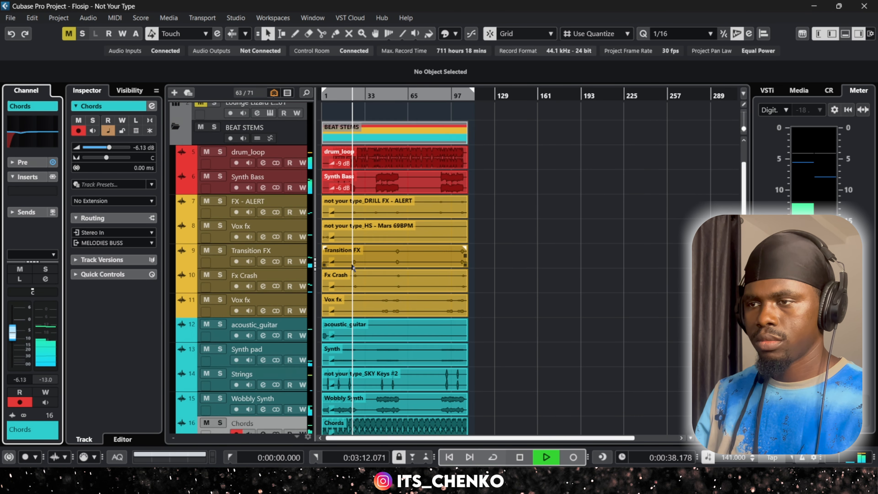
- Look over the drum, FX and melody tracks while the full beat plays, and stop playback
scroll(342, 271, down, 8)
key(h)
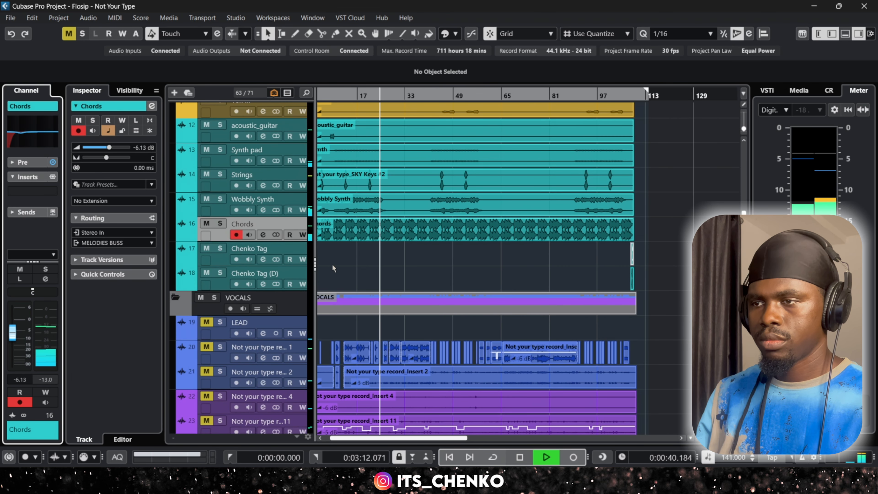
scroll(345, 267, up, 5)
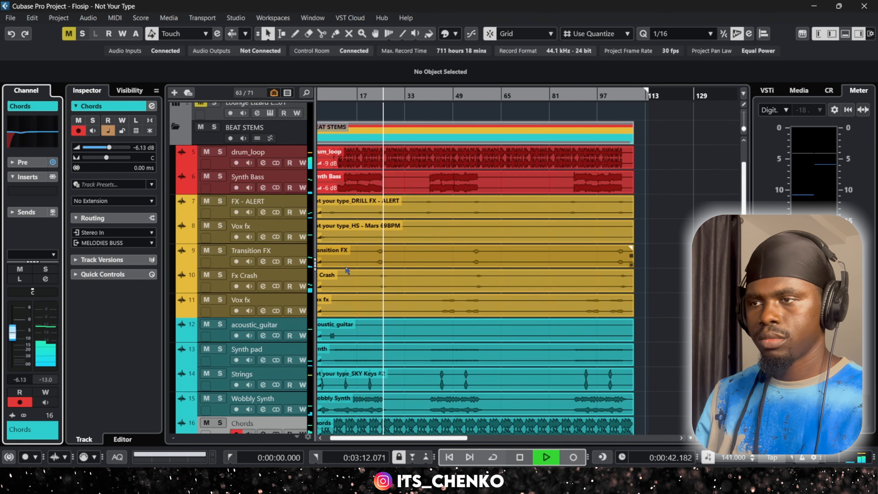
scroll(356, 277, down, 3)
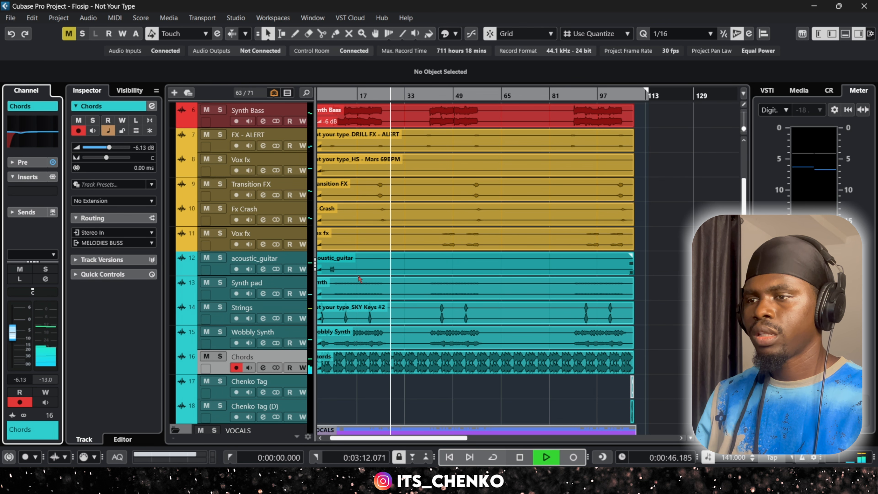
key(space)
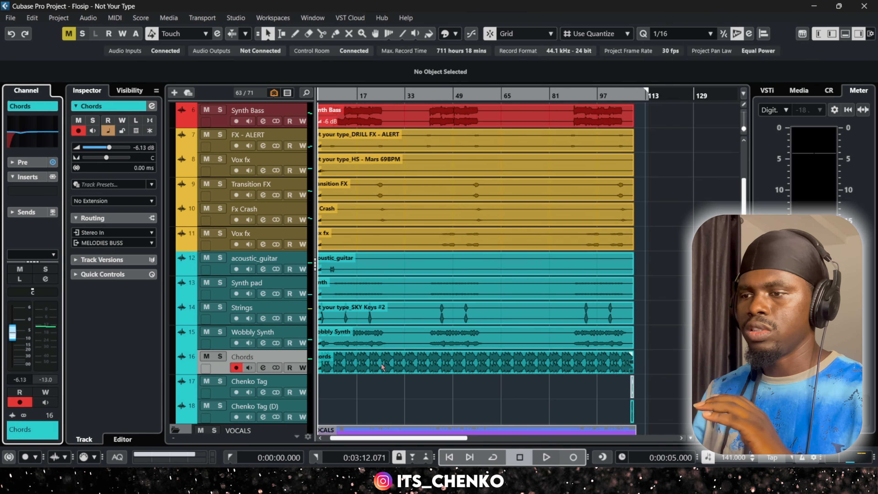
- Unmute the LEAD track, Not your type record_Insert 1 and the LEAD Verse/Chorus group in the vocals section
scroll(380, 363, down, 3)
scroll(380, 363, up, 10)
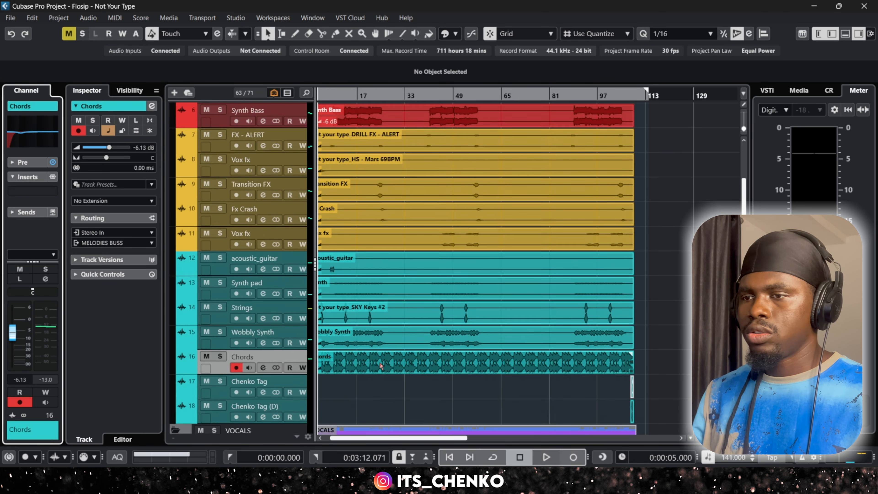
scroll(362, 292, down, 4)
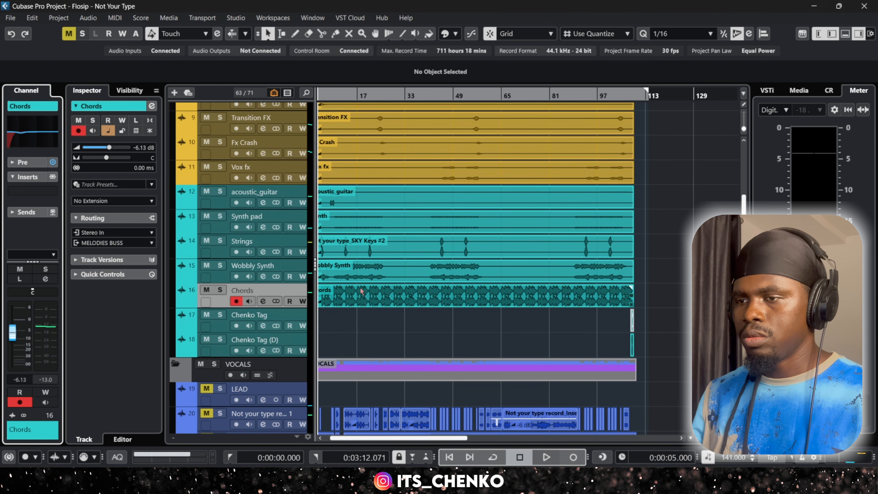
scroll(361, 292, down, 3)
scroll(358, 293, down, 2)
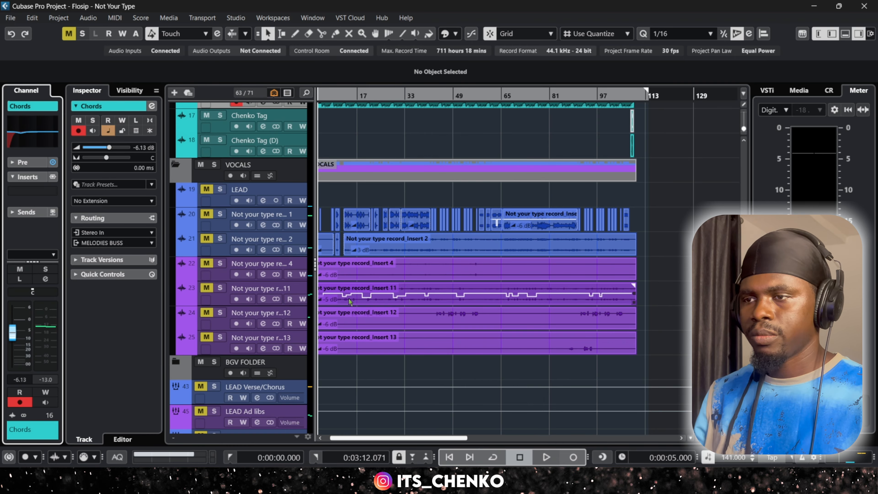
scroll(333, 296, up, 3)
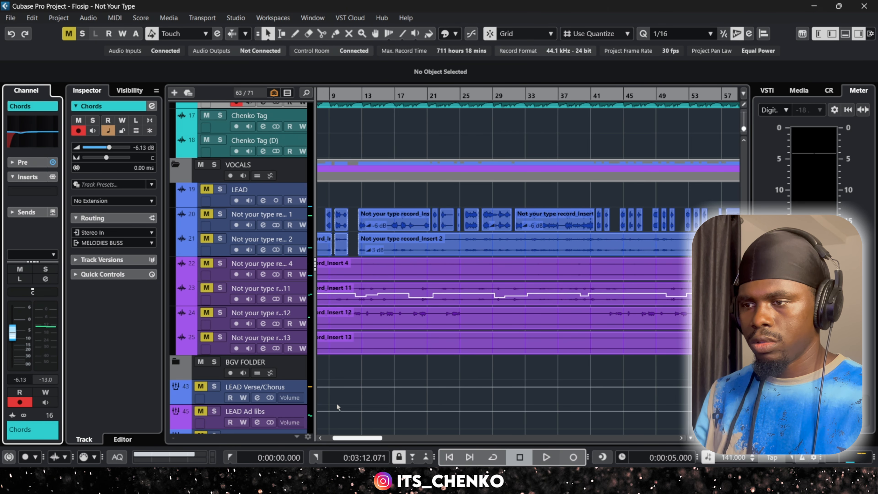
drag(349, 439, 331, 440)
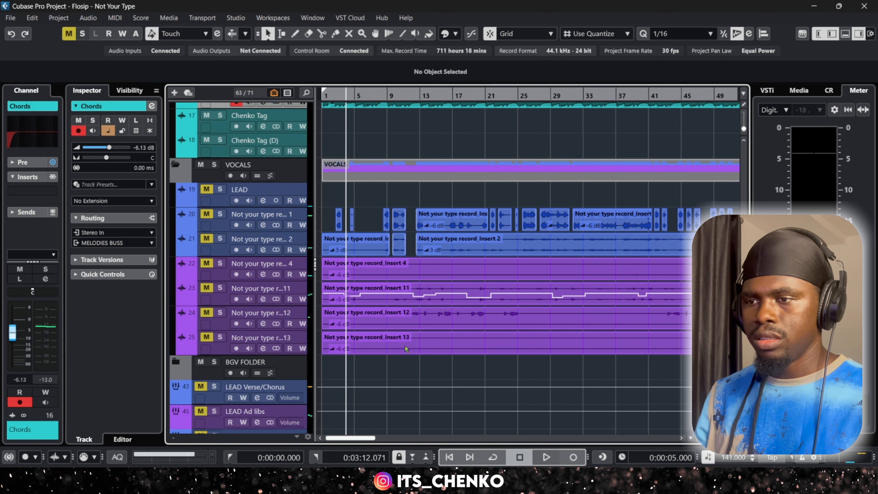
click(214, 394)
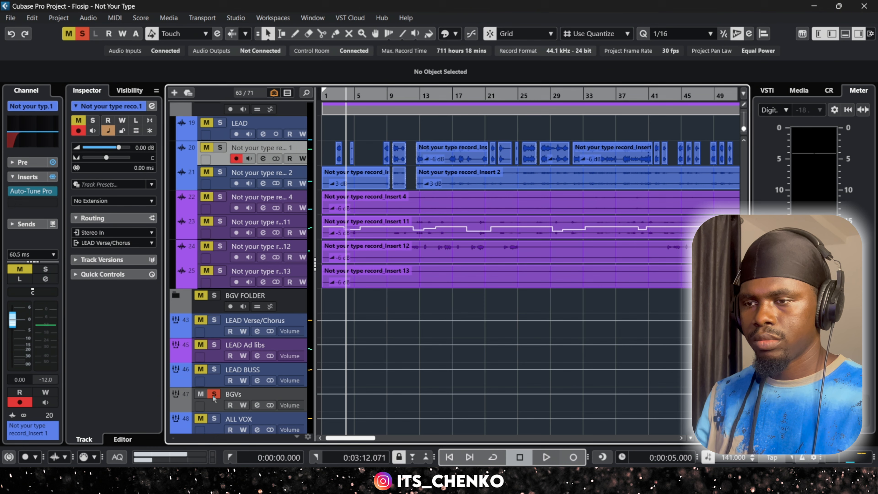
click(214, 394)
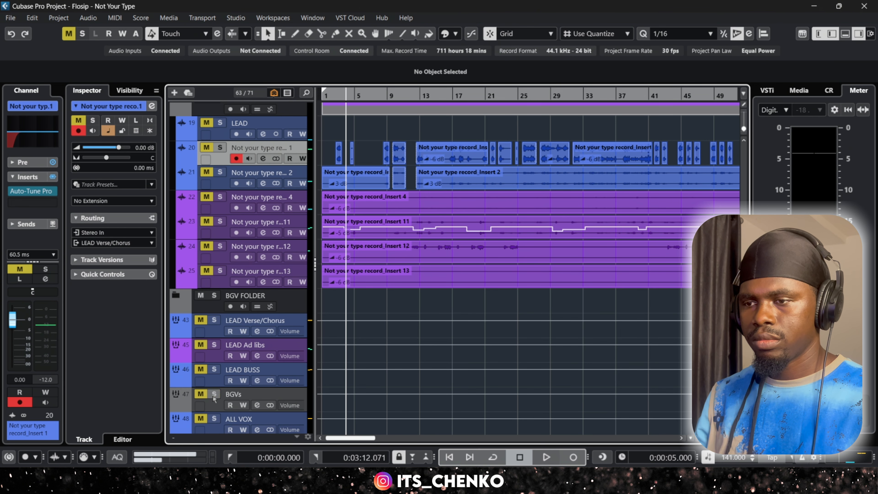
click(200, 321)
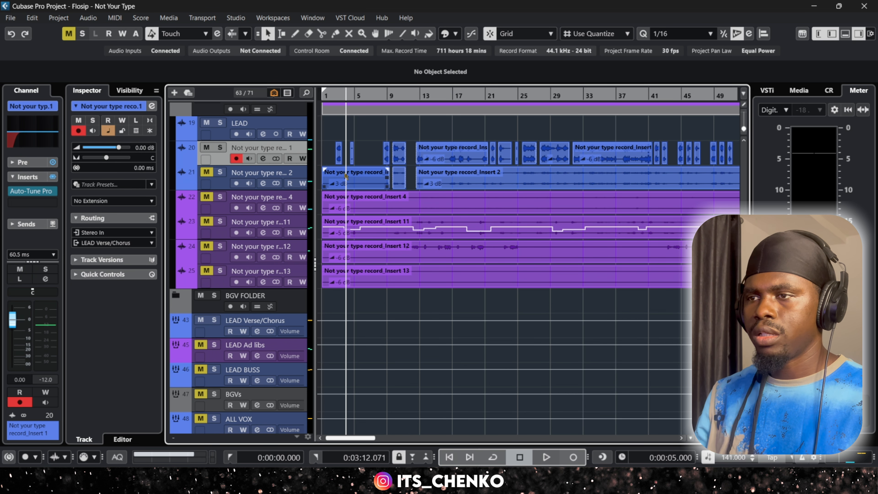
- Play the song briefly from just before bar 13, where the long first lead vocal clip starts
click(419, 97)
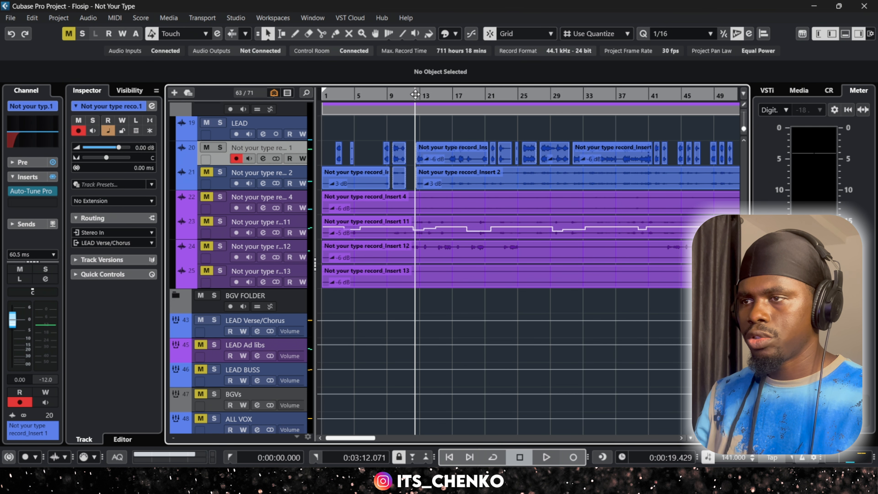
key(space)
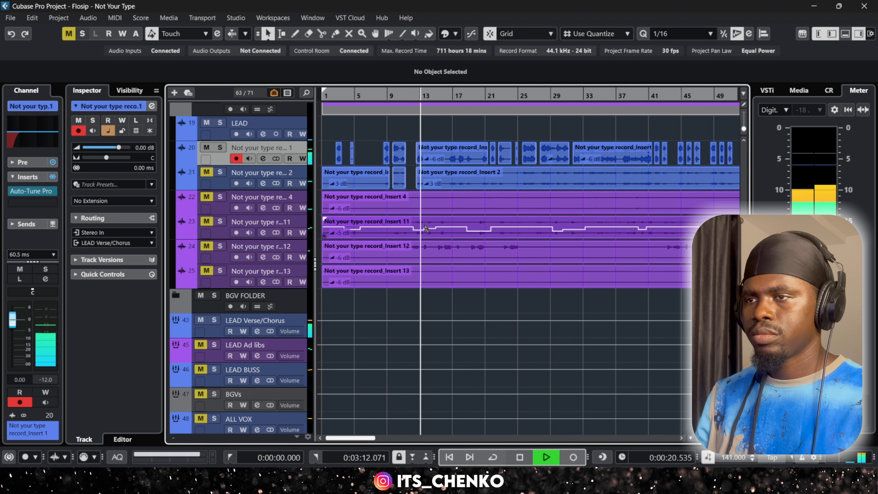
key(space)
- Unmute the LEAD BUSS and ALL VOX groups so the lead vocal reaches the mix
scroll(370, 312, down, 4)
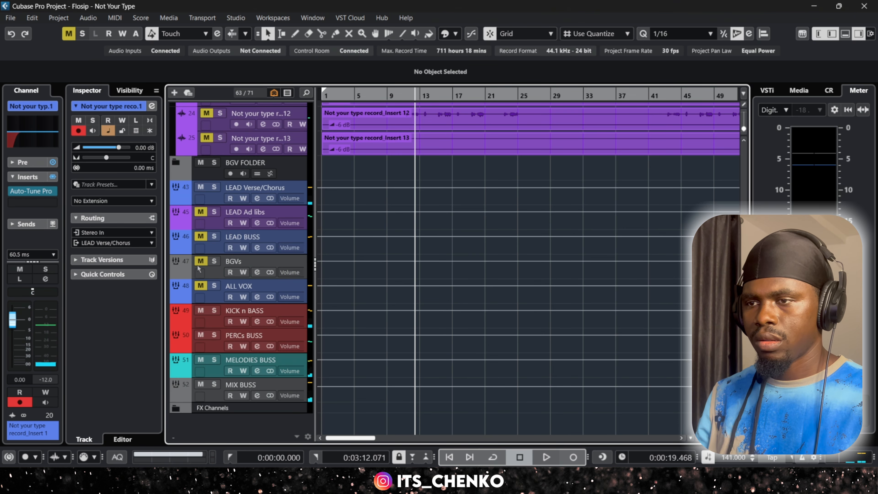
click(201, 288)
click(202, 262)
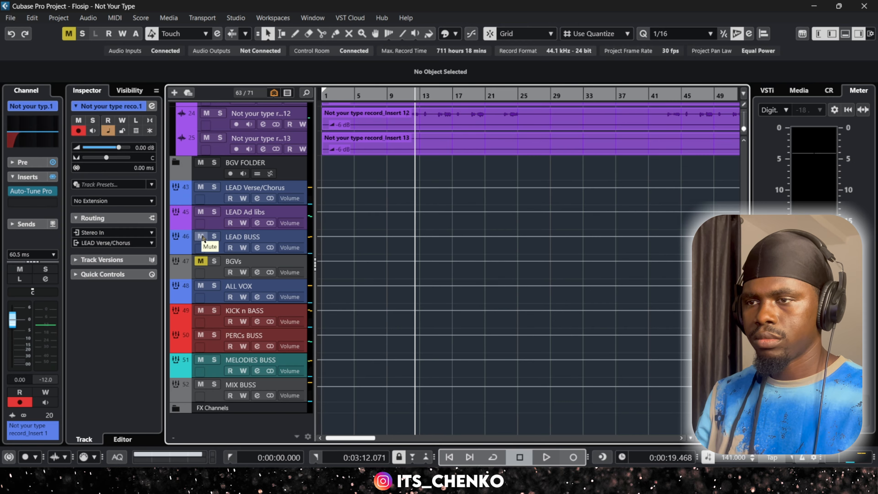
click(200, 212)
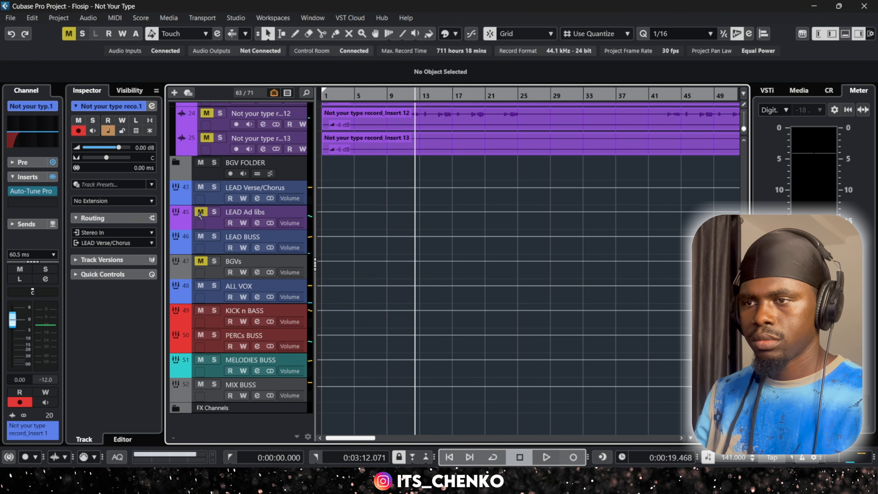
- Play the lead vocals with the beat, mute the Not your type record_Insert 2 track, and stop playback
key(space)
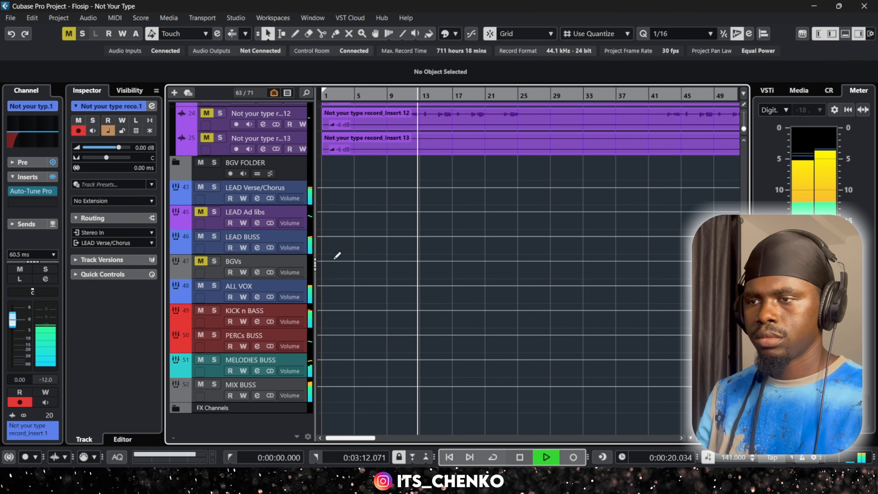
scroll(375, 284, up, 4)
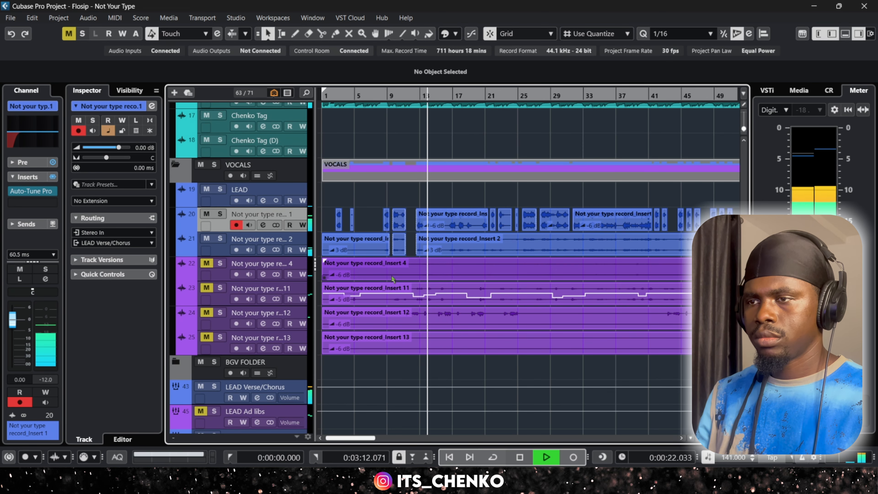
key(g)
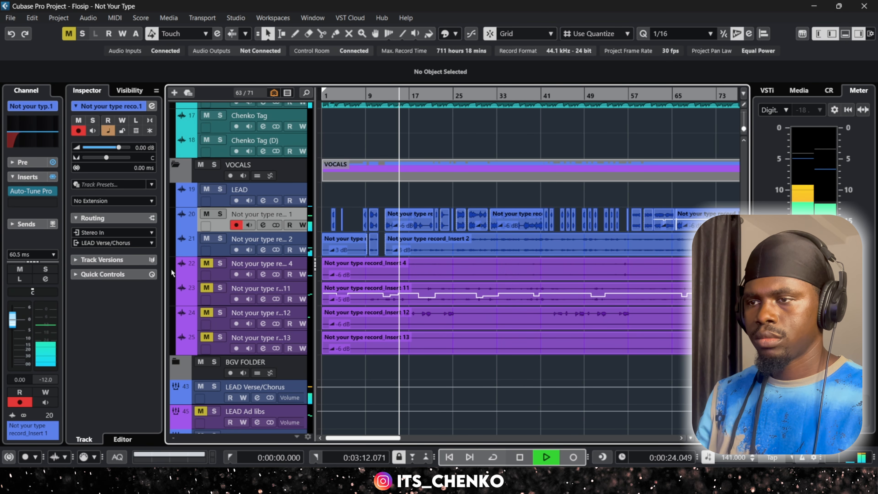
click(207, 240)
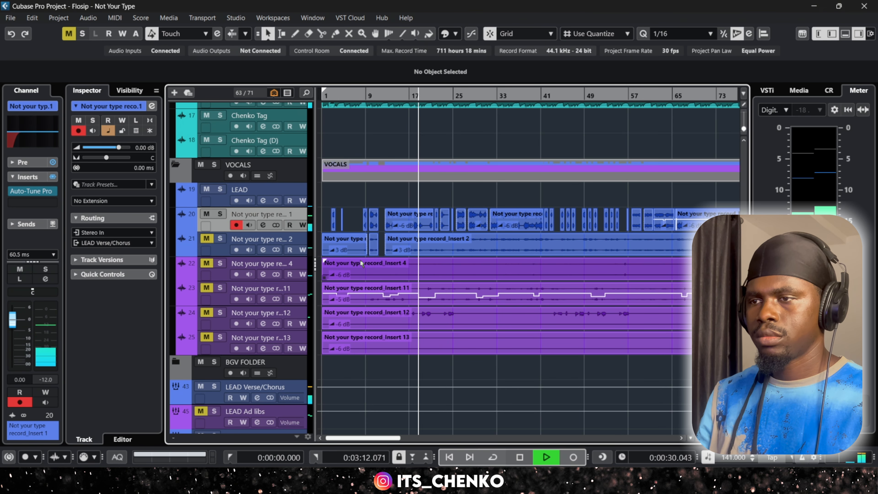
key(space)
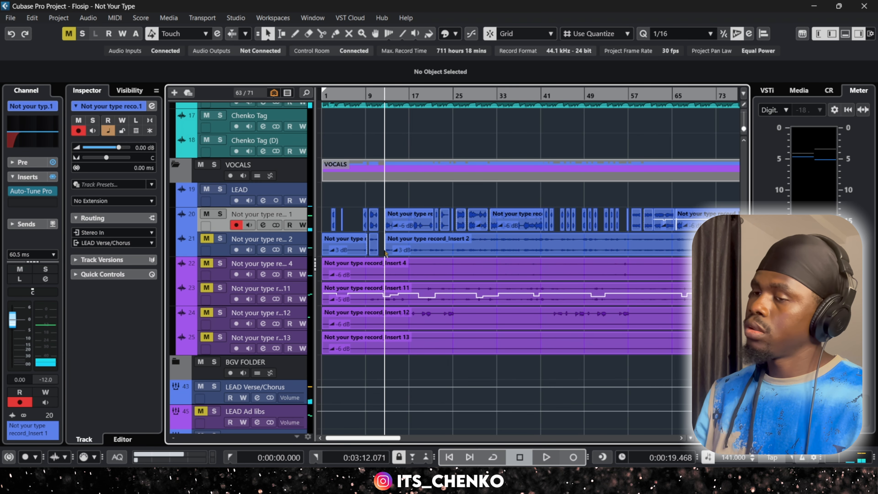
- Examine the channel EQ and its PRE low-cut filter on the Not your type record_Insert 1 track
scroll(386, 253, up, 2)
scroll(386, 254, up, 2)
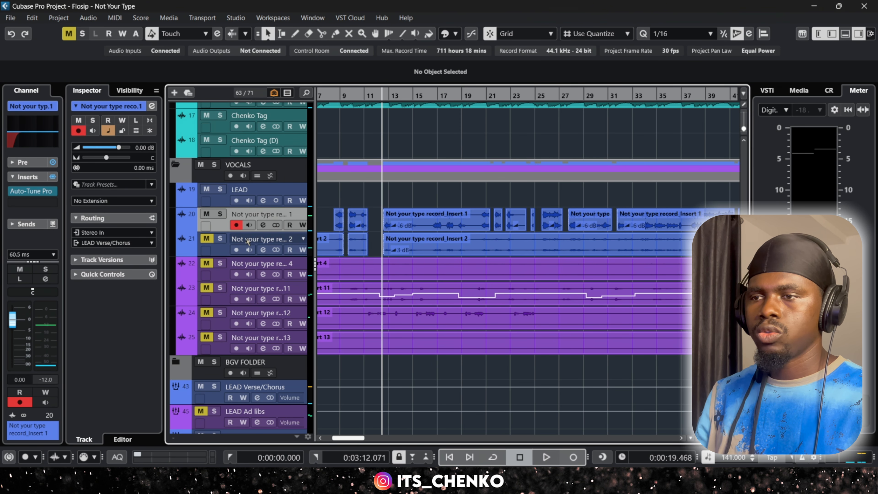
click(28, 138)
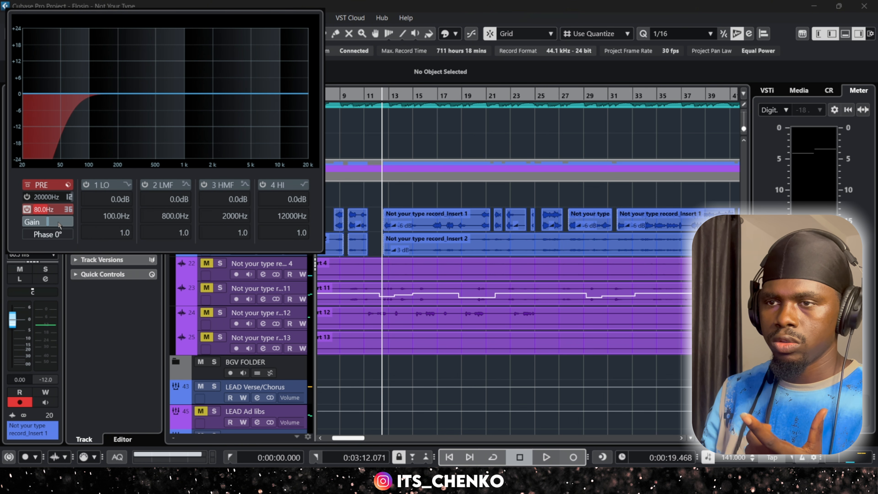
click(372, 199)
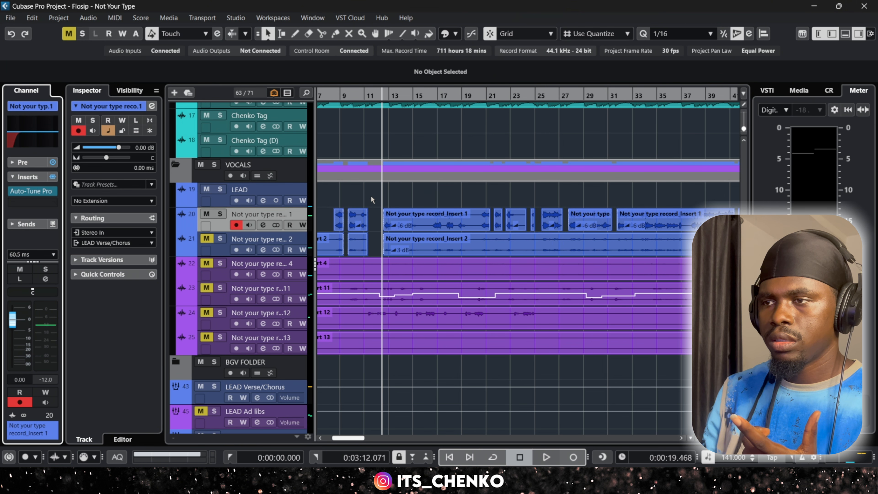
click(371, 198)
- Review the Auto-Tune Pro settings on Not your type record_Insert 1 and close the plug-in window
click(35, 194)
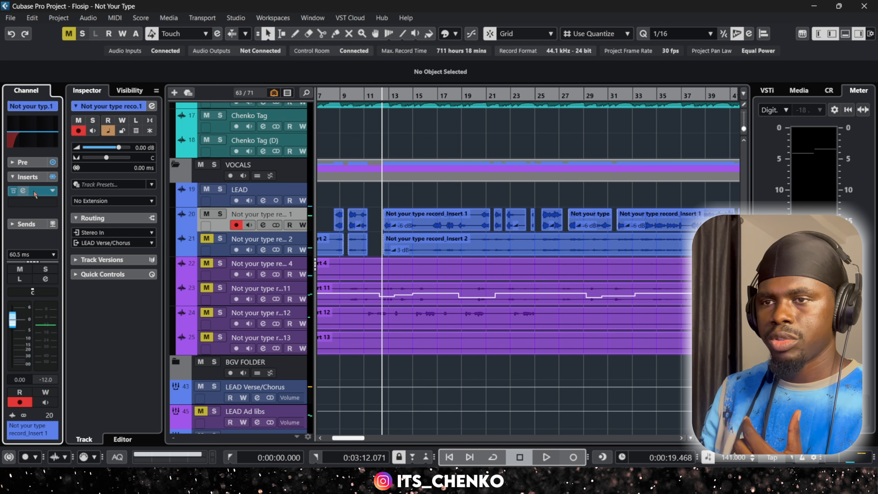
click(35, 193)
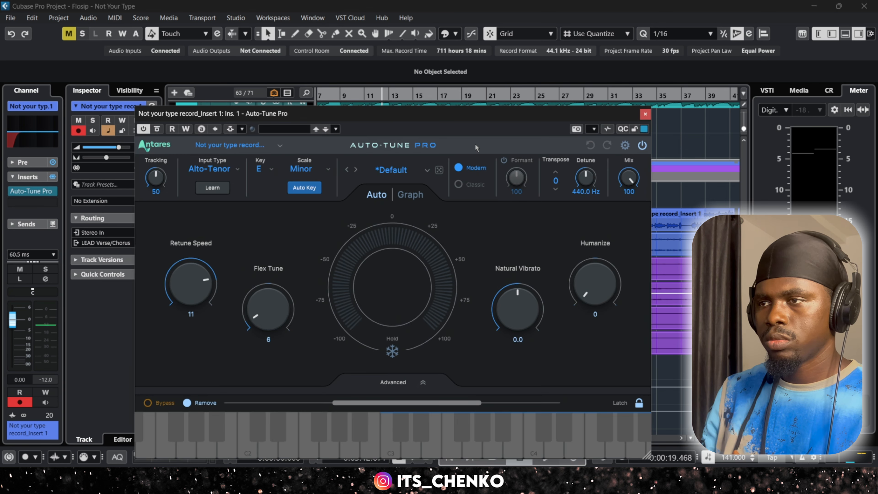
drag(465, 116, 515, 107)
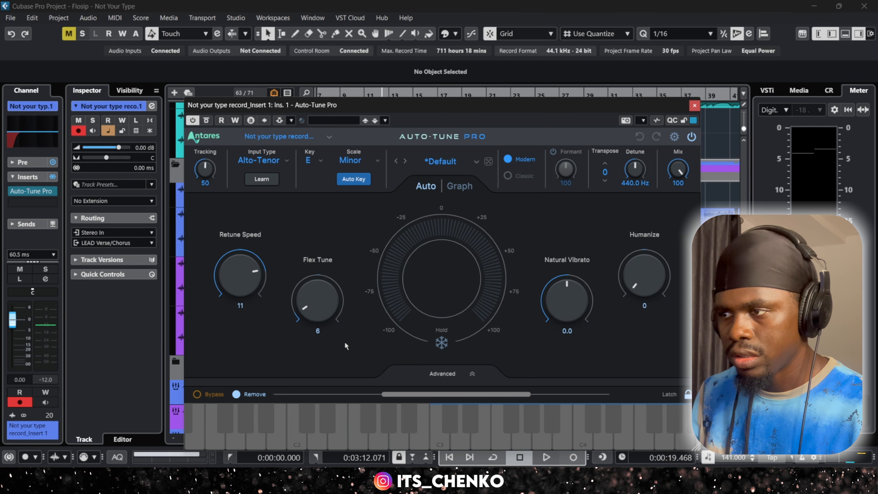
click(695, 105)
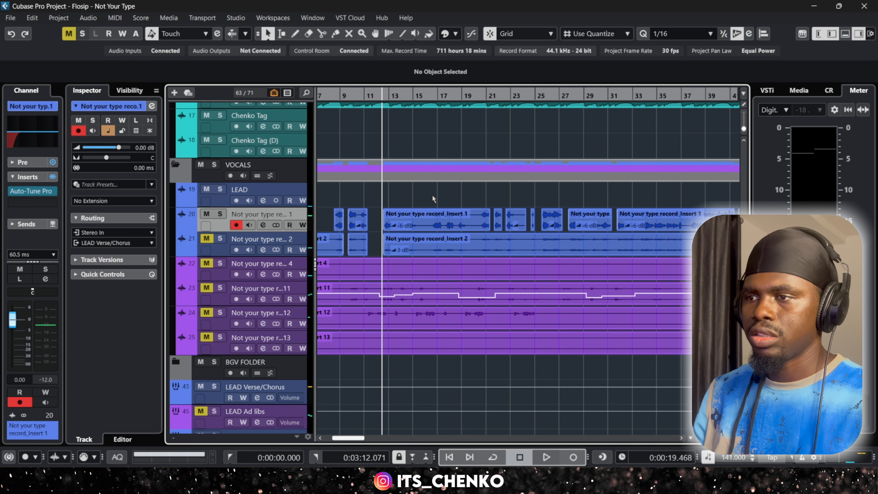
- Solo Not your type record_Insert 1, play it with its inserts bypassed, and re-enable the inserts
click(220, 214)
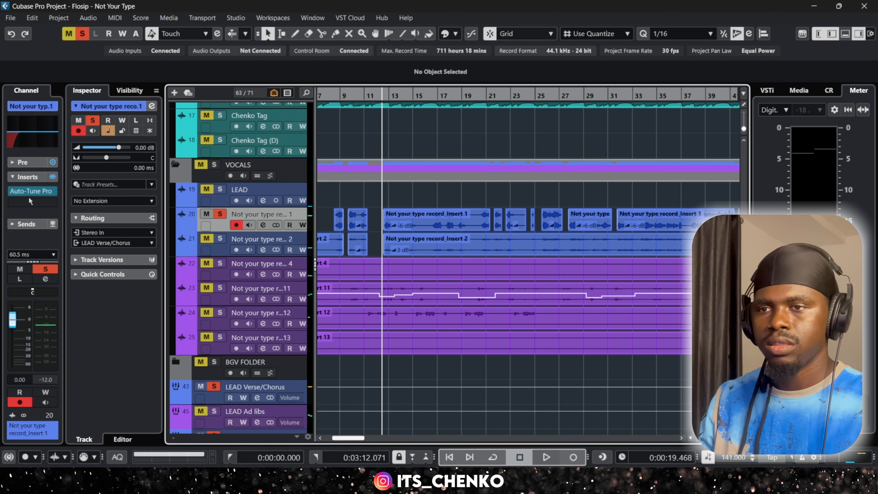
click(13, 191)
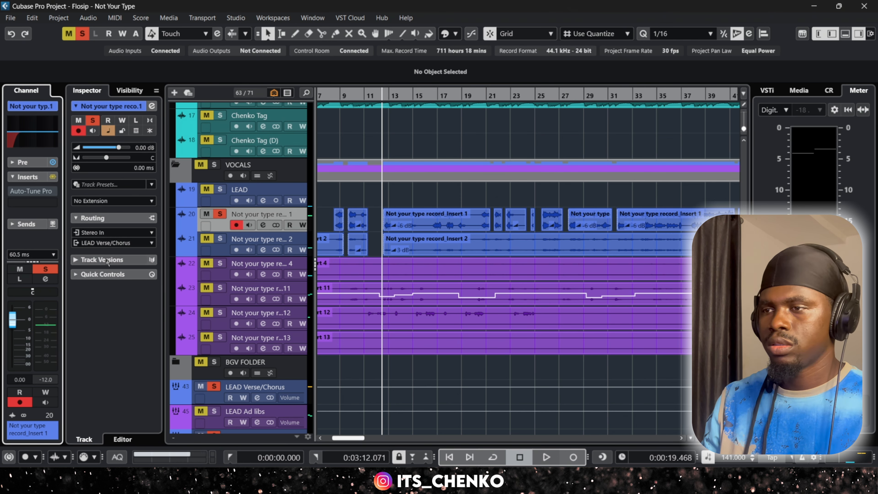
key(space)
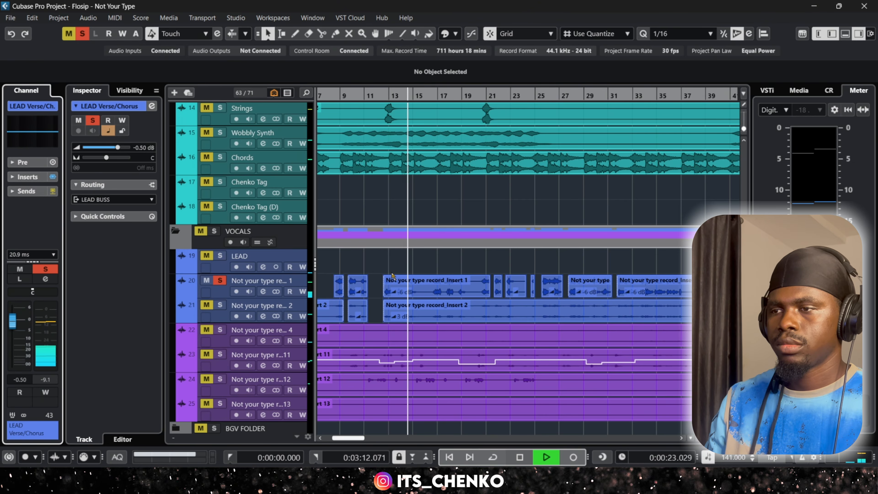
key(space)
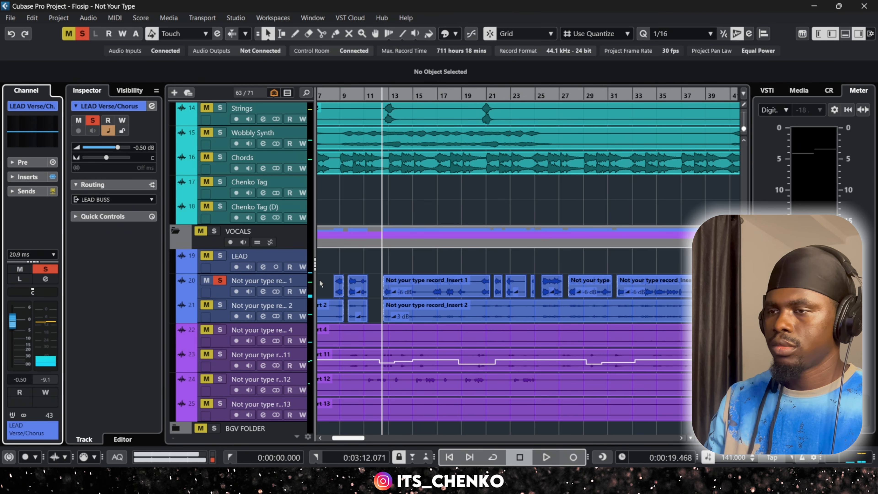
click(220, 292)
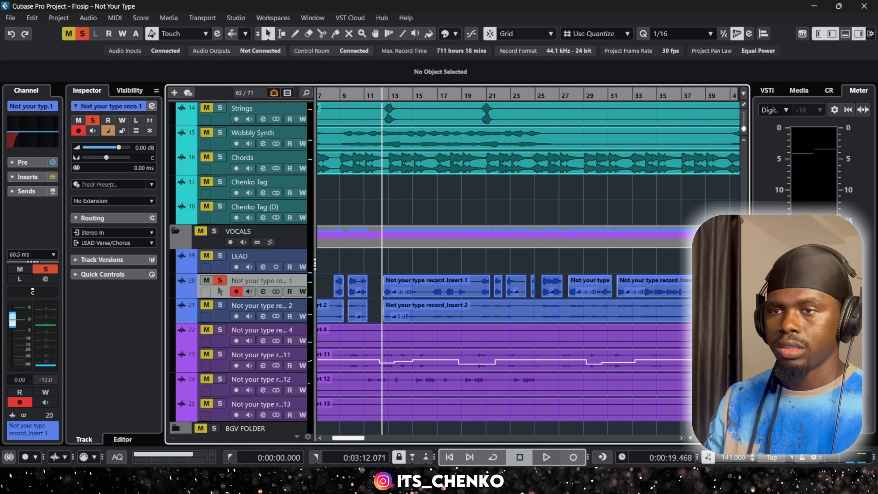
click(53, 177)
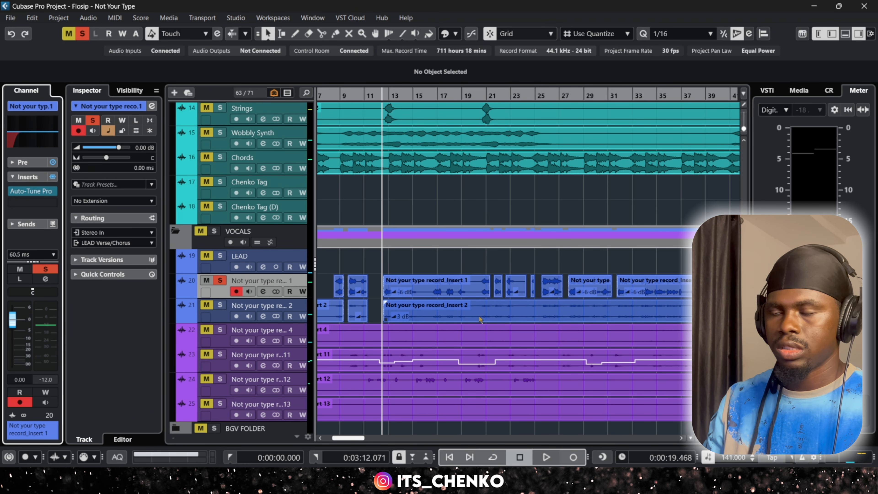
- Play the soloed Not your type record_Insert 1 track with Auto-Tune Pro active, bypassed, and re-enabled
key(space)
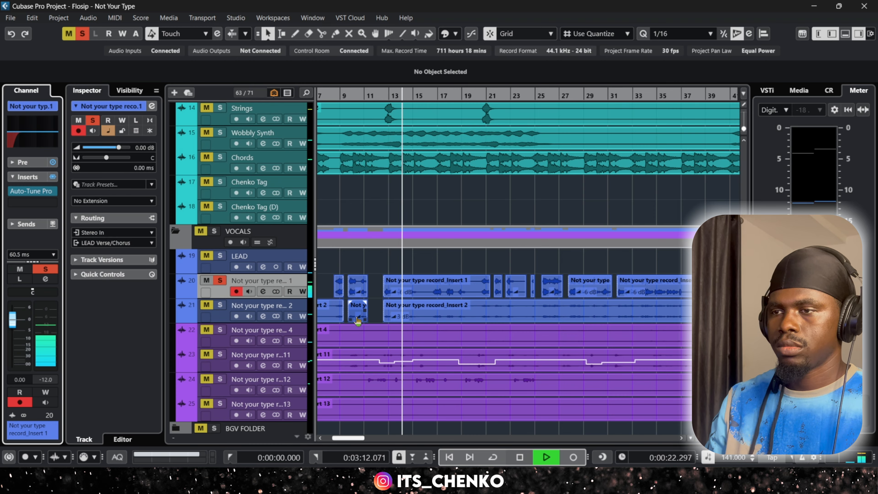
mouse_move(12, 194)
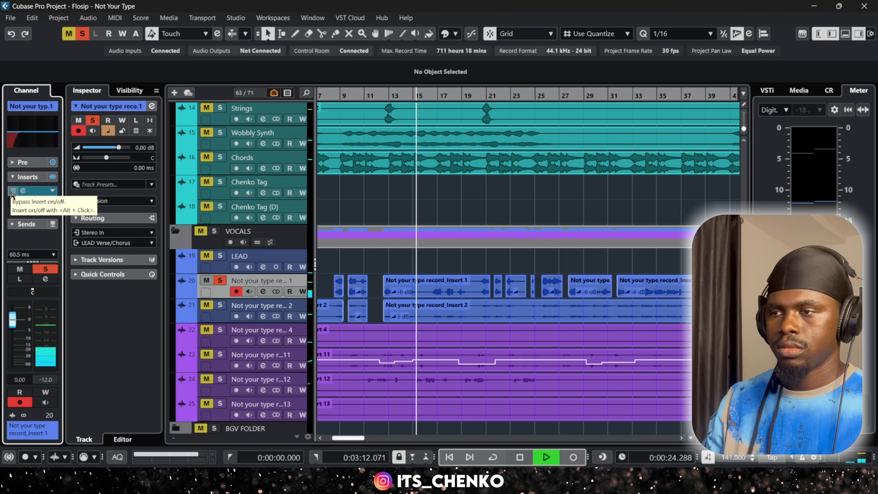
key(space)
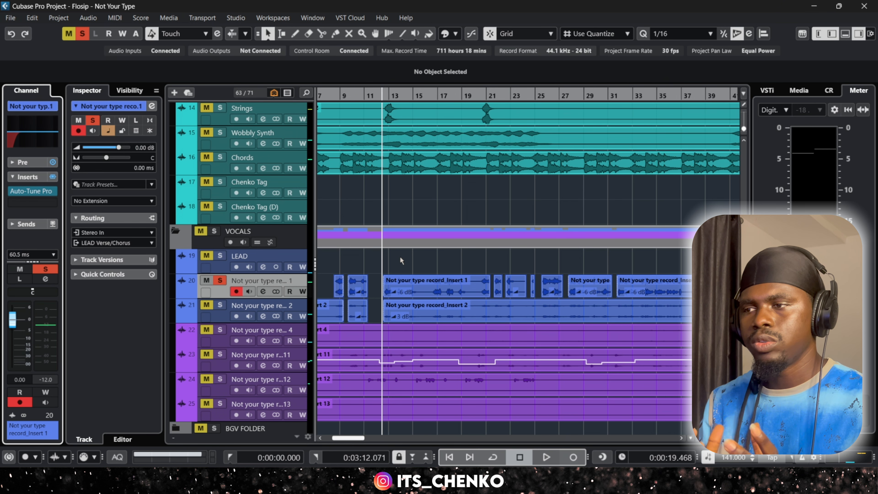
key(space)
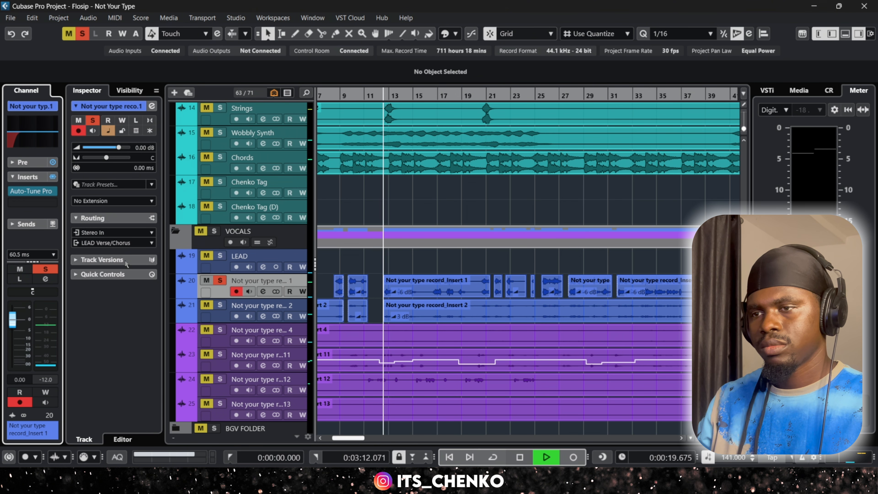
click(14, 193)
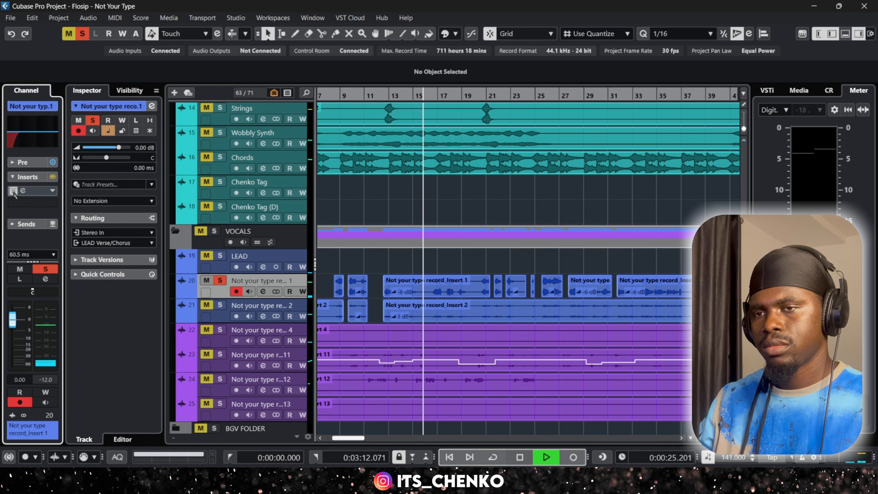
click(13, 193)
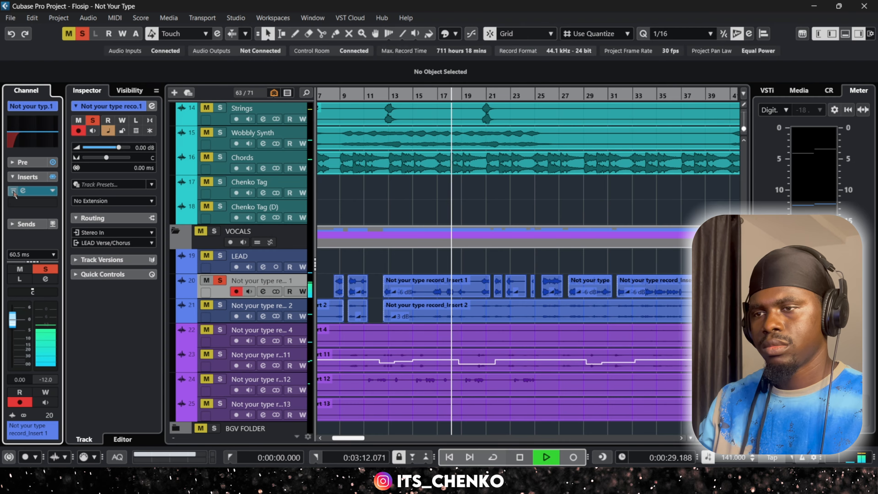
- Unsolo Not your type record_Insert 1 and compare it in the beat with Auto-Tune Pro bypassed and re-enabled
key(s)
key(space)
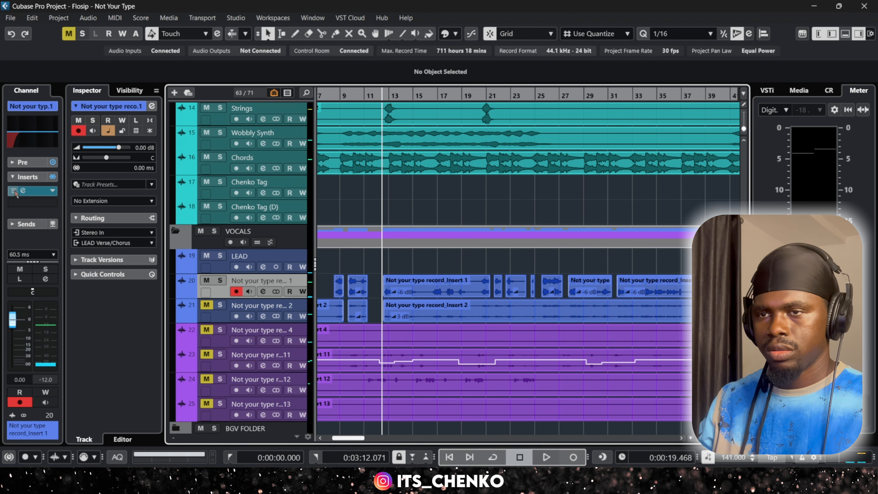
click(15, 193)
key(space)
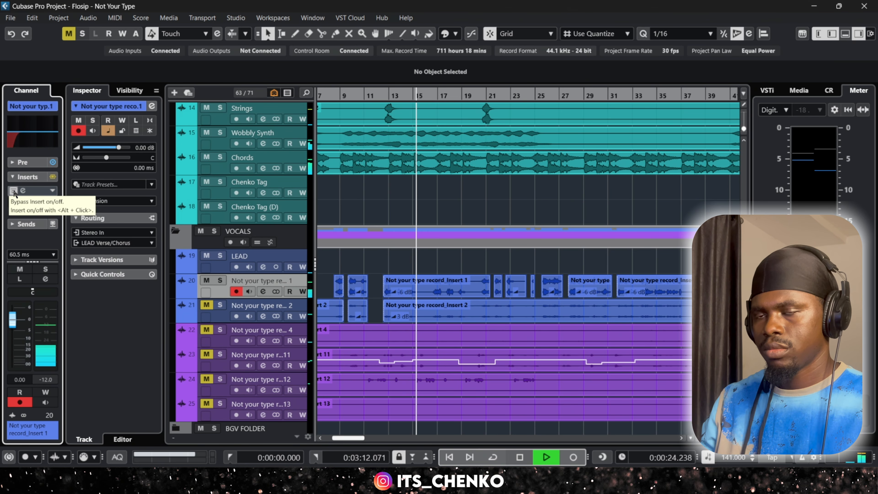
click(14, 193)
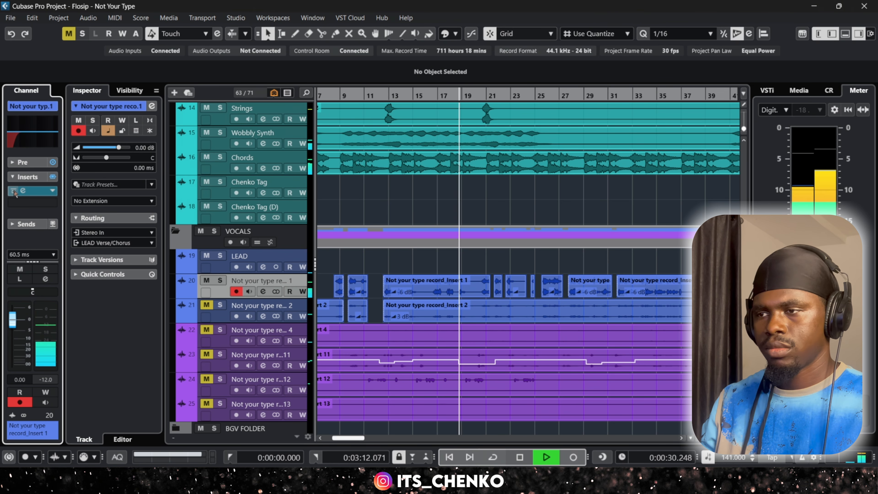
key(space)
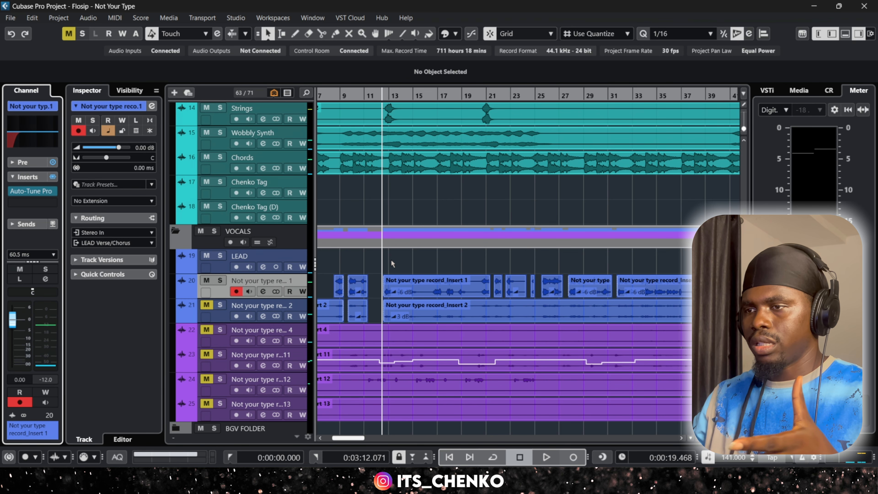
- Unmute Not your type record_Insert 2, mute Not your type record_Insert 1, and play the vocal double with the beat
scroll(391, 259, down, 3)
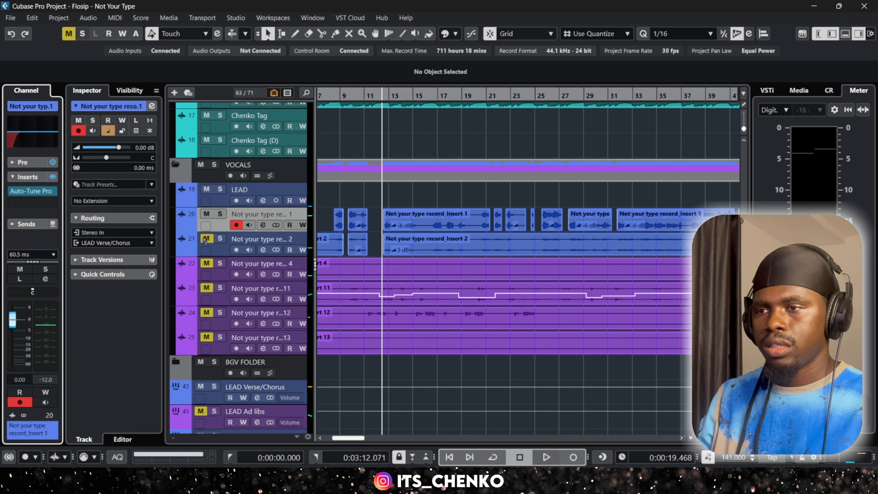
click(221, 251)
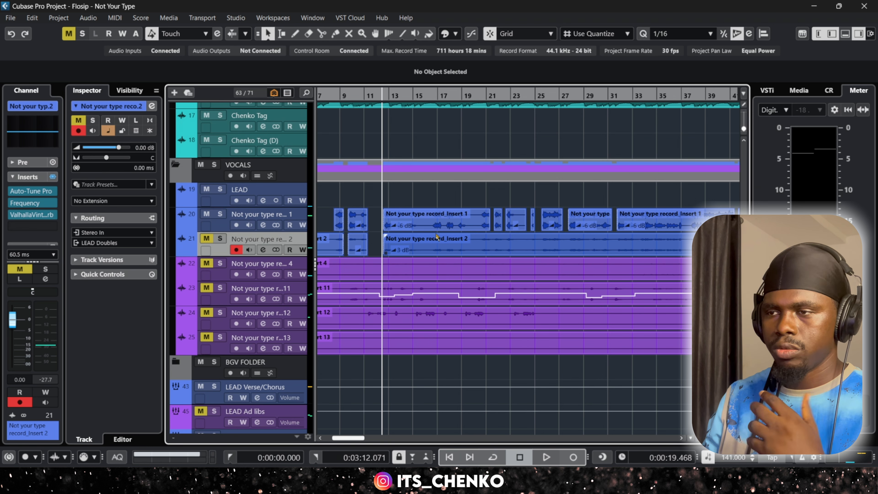
scroll(456, 234, down, 3)
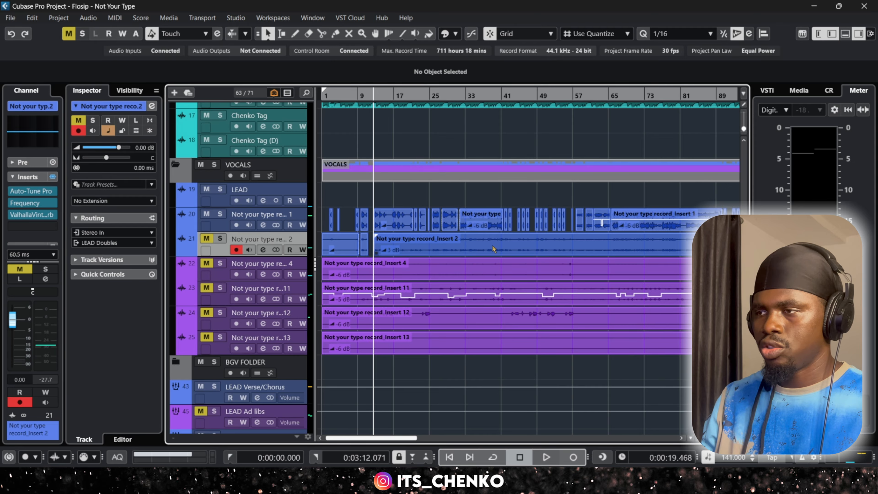
scroll(492, 245, down, 1)
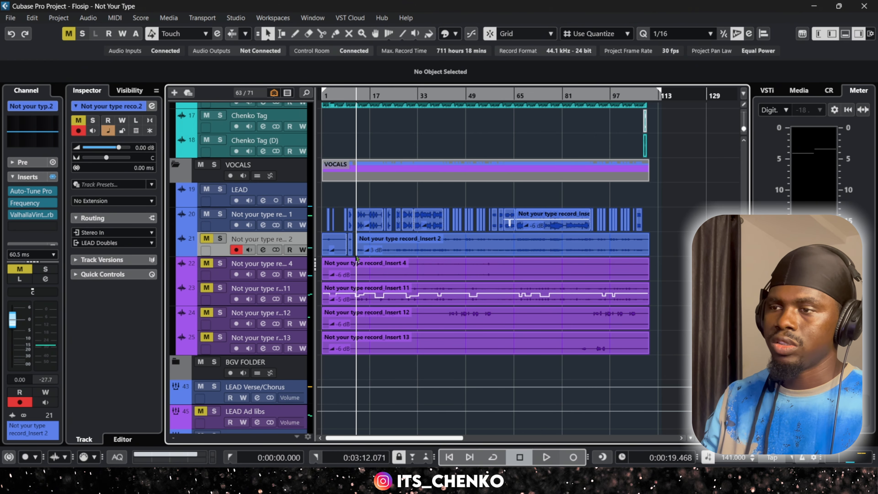
scroll(357, 257, up, 3)
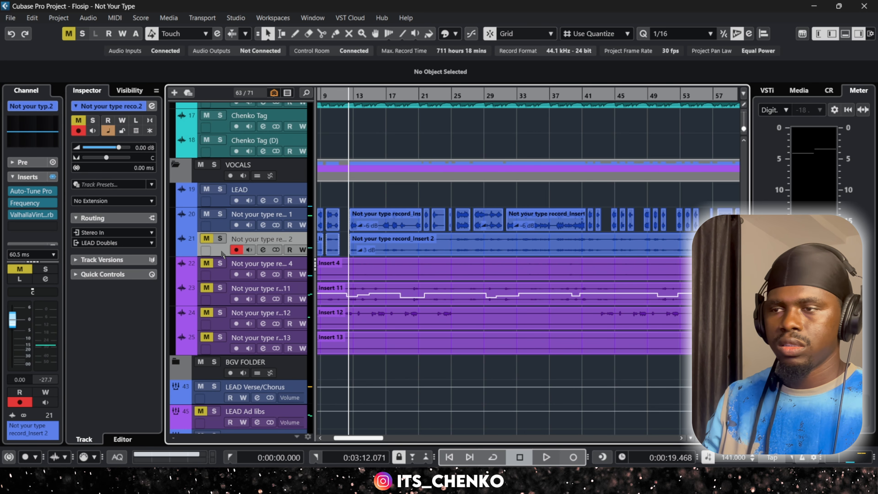
key(m)
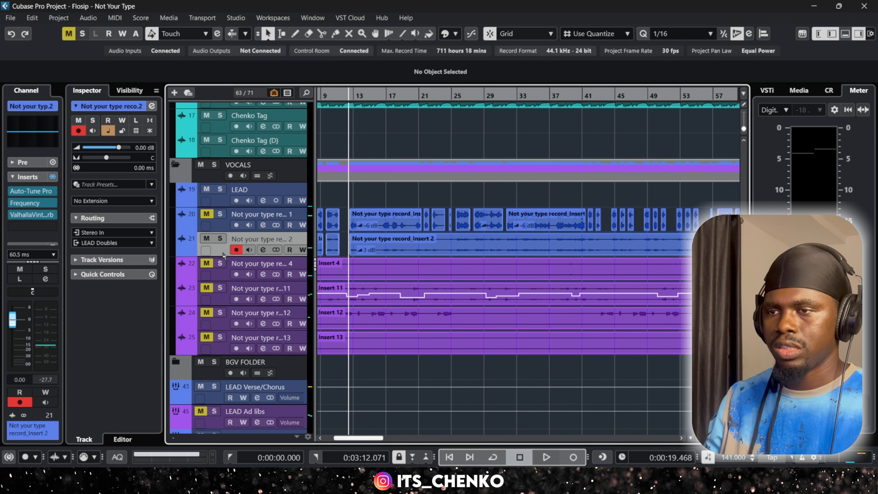
key(space)
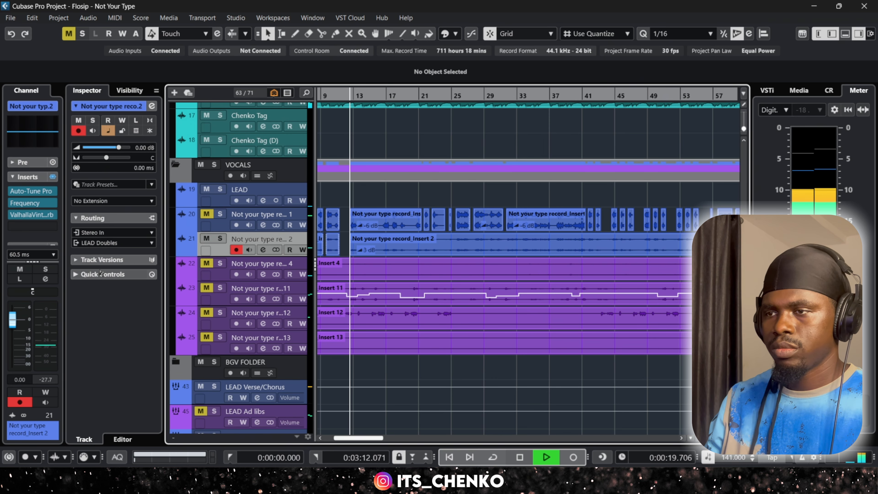
- Solo Not your type record_Insert 2 and play it with all its inserts active and then bypassed
click(220, 238)
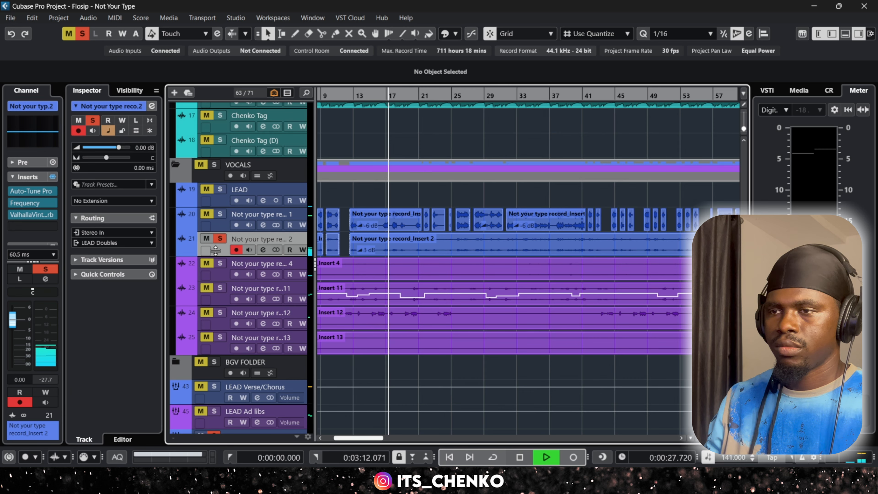
key(space)
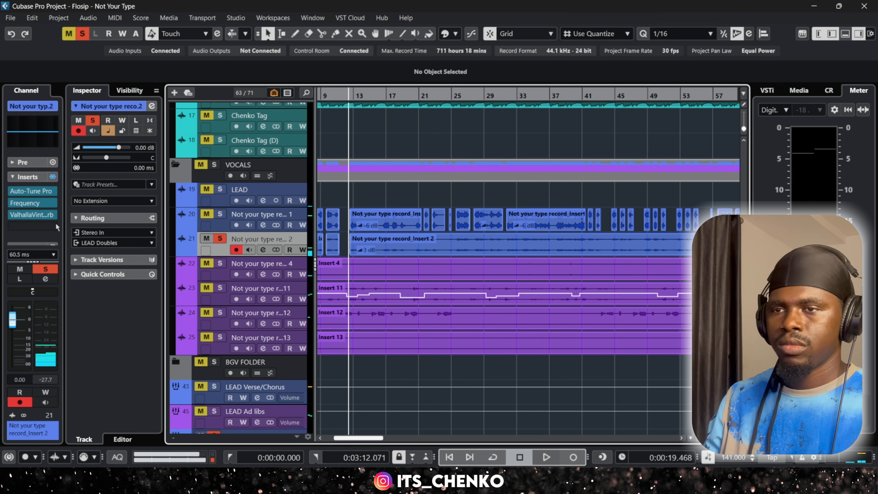
click(53, 177)
key(space)
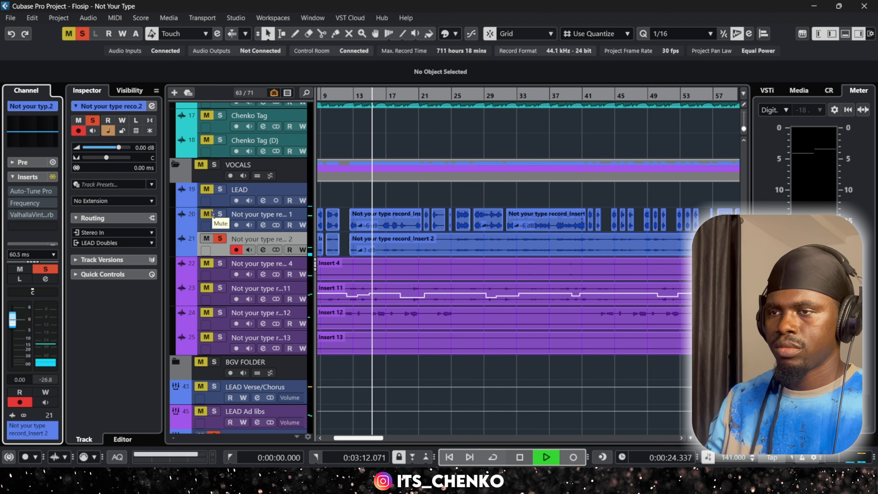
key(space)
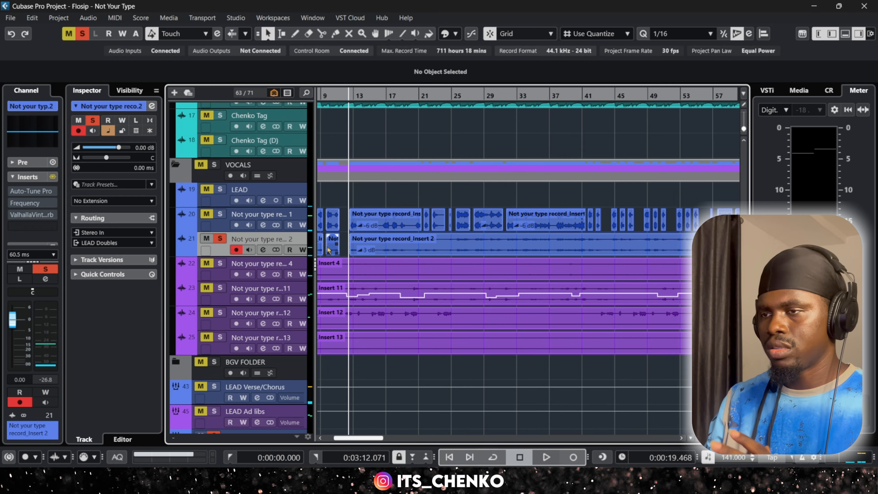
- Activate only Auto-Tune Pro on Not your type record_Insert 2, review its settings, and close the plug-in window
click(12, 192)
click(23, 192)
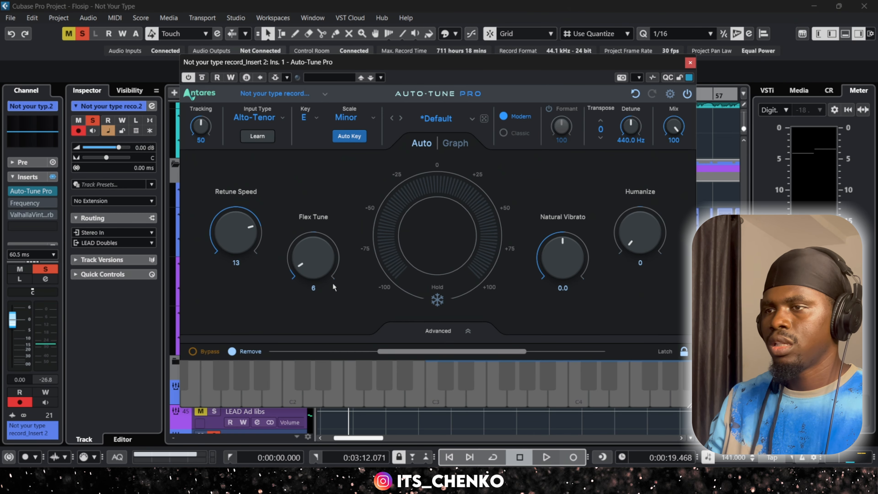
click(690, 63)
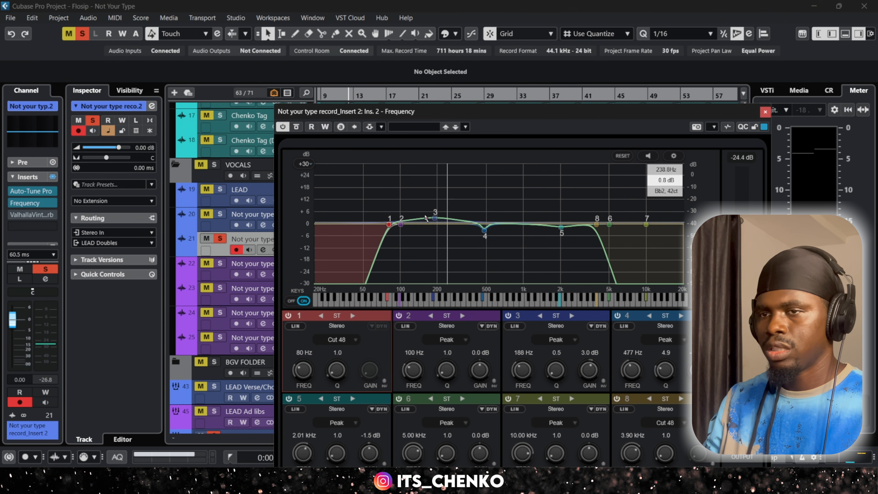
- Review the Frequency EQ on Not your type record_Insert 2, comparing playback with it bypassed and re-enabled
drag(552, 111, 594, 115)
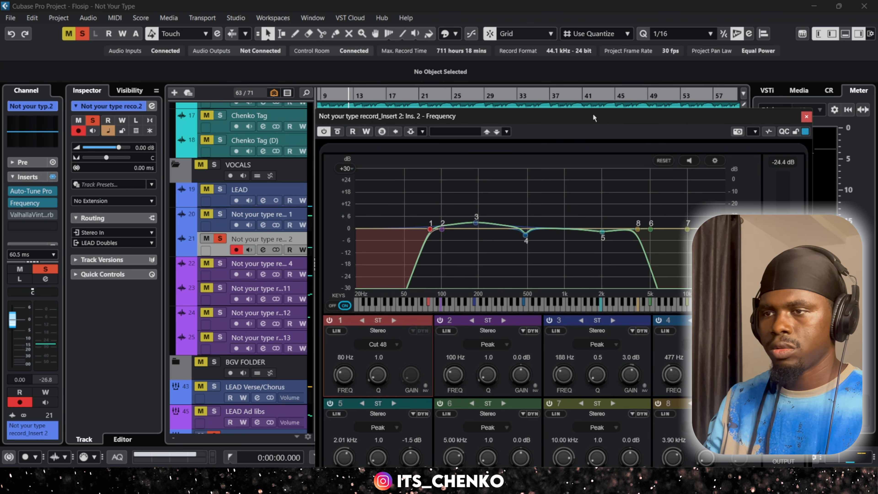
click(13, 203)
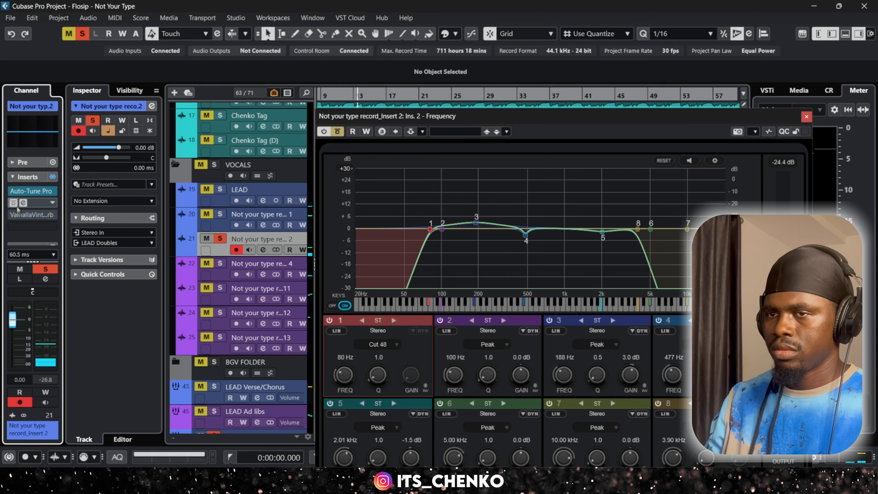
click(13, 203)
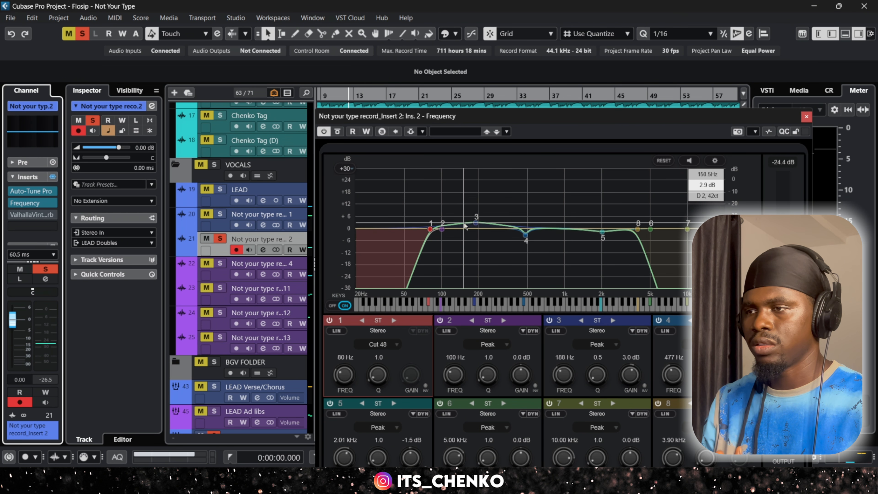
- Open and activate ValhallaVintageVerb on Not your type record_Insert 2, review its settings, and play the soloed track through it
mouse_move(30, 215)
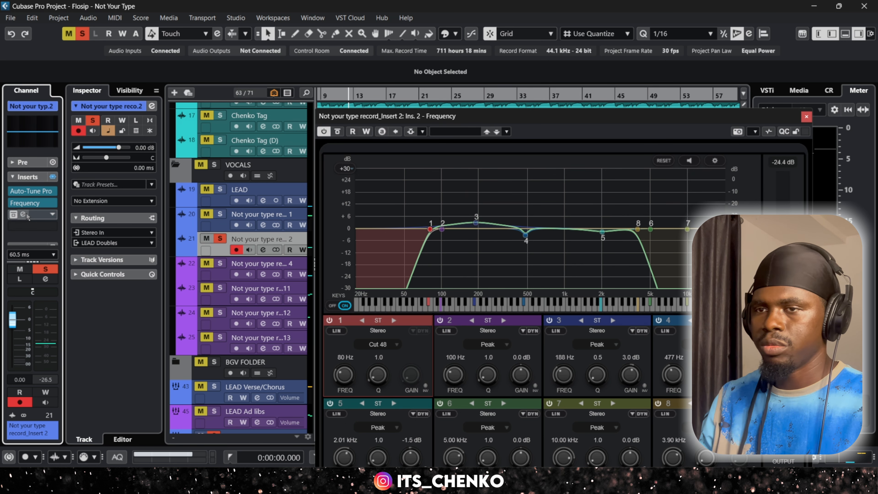
click(23, 214)
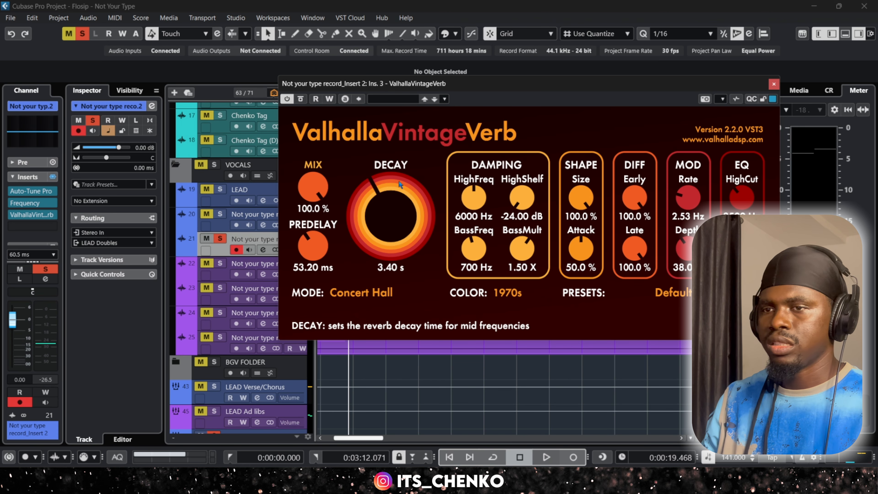
key(space)
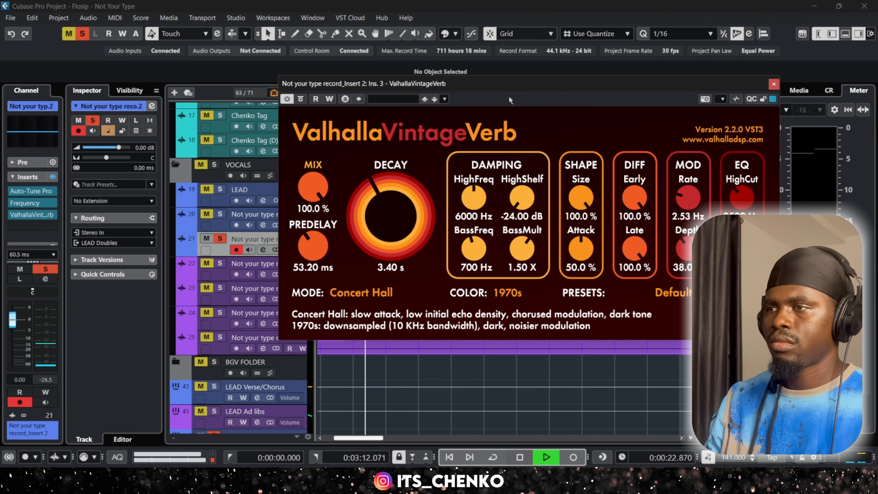
drag(523, 80, 590, 161)
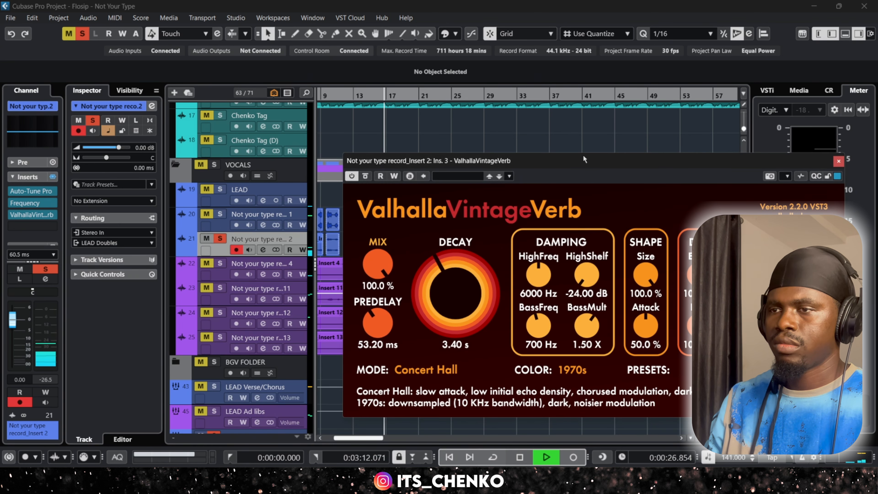
key(space)
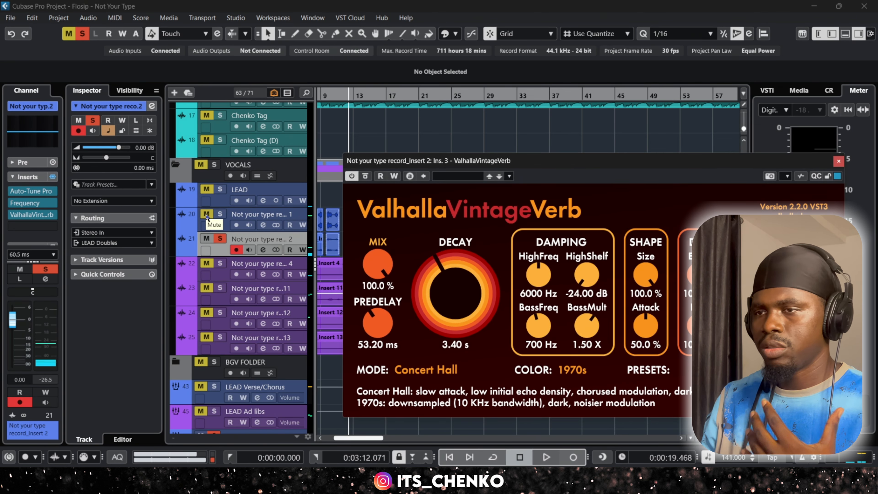
- Solo Not your type record_Insert 1 alongside record_Insert 2 and examine the ValhallaVintageVerb Mix setting
click(220, 214)
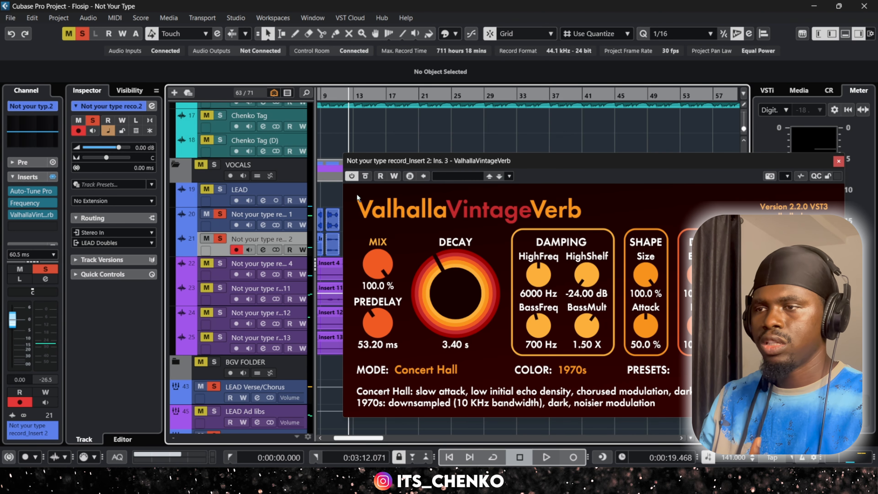
drag(471, 164, 535, 167)
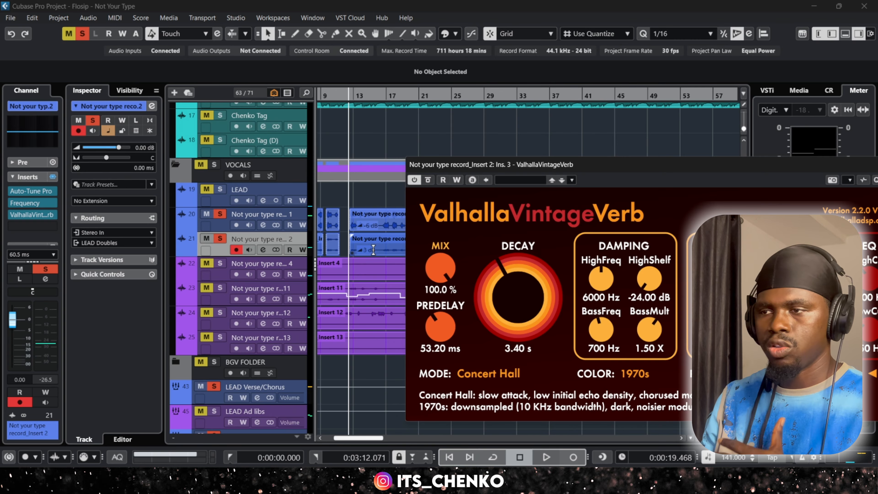
mouse_move(443, 269)
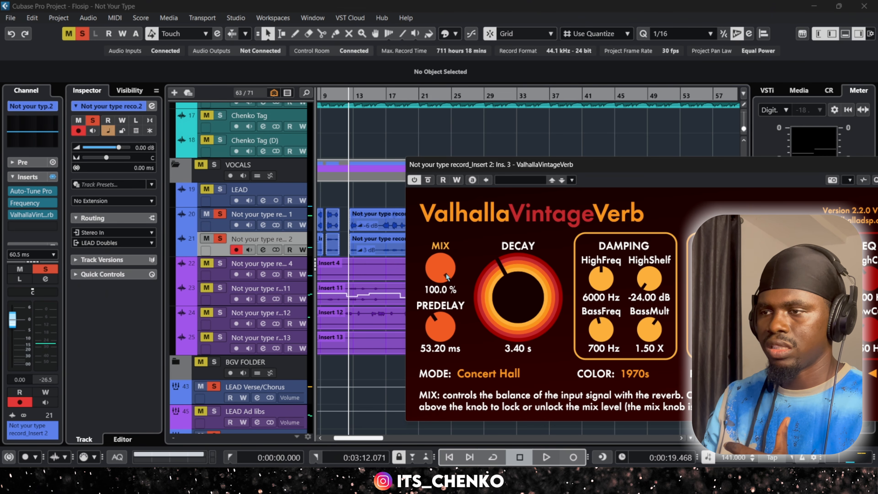
drag(642, 166, 543, 162)
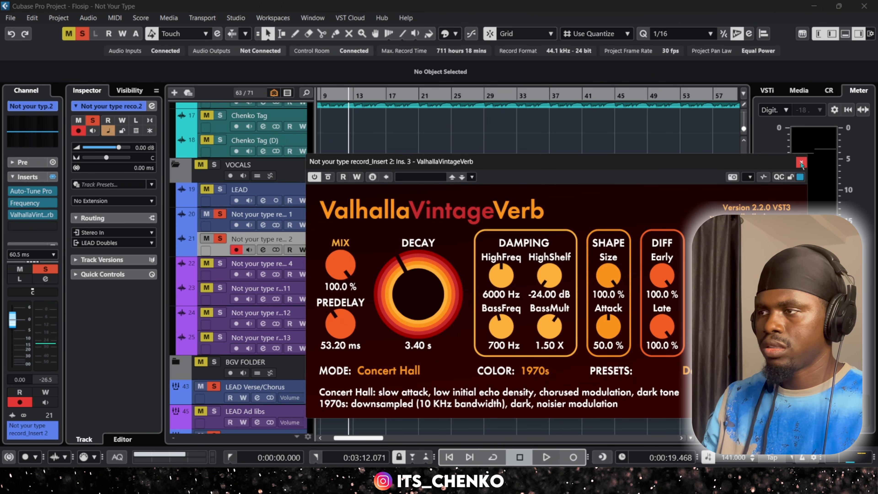
- Close the ValhallaVintageVerb window and play the soloed lead vocal together with its double
click(801, 162)
key(space)
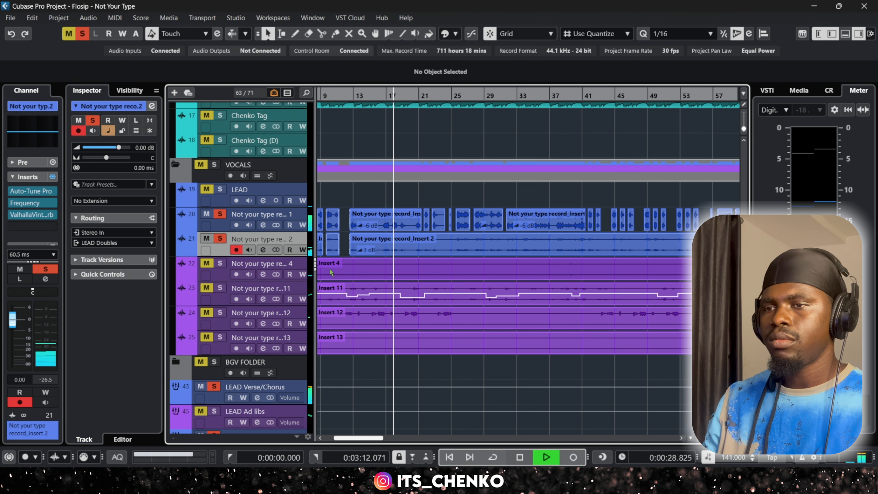
key(space)
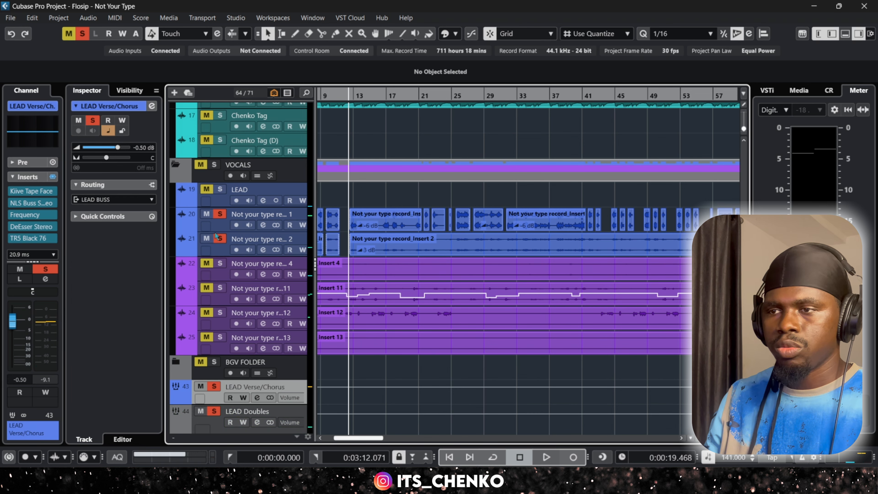
- Examine the inserts on the lead vocal, its double and the ad-lib tracks Not your type record_Insert 4, 11, 12 and 13
click(225, 228)
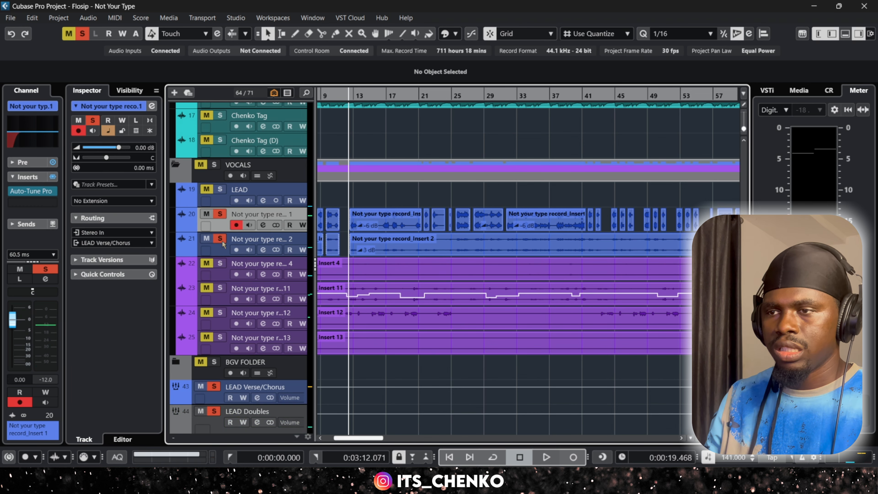
click(221, 255)
click(35, 177)
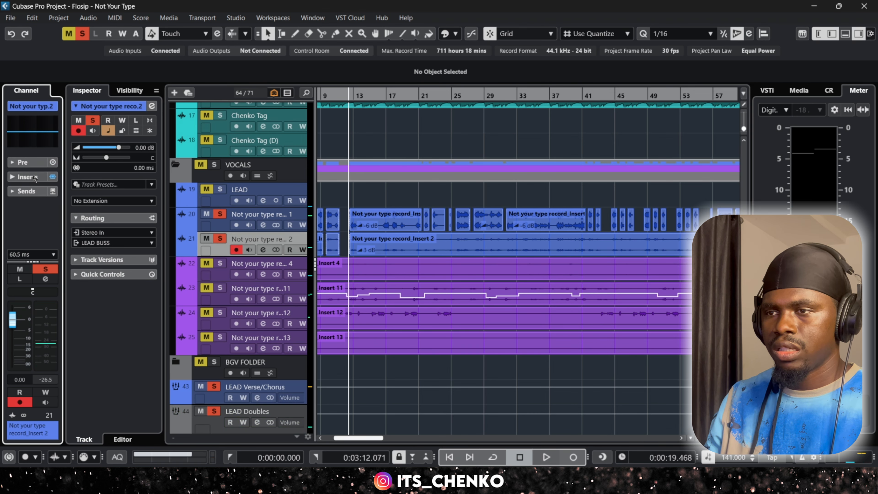
key(Down)
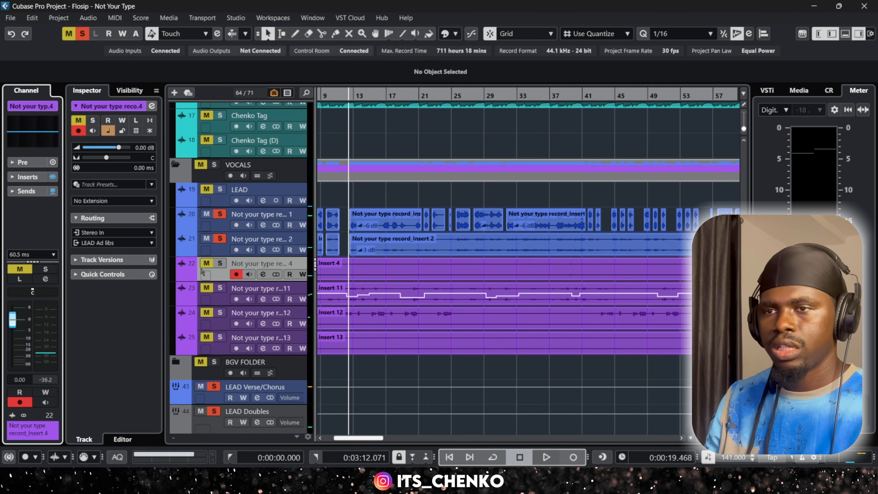
click(34, 177)
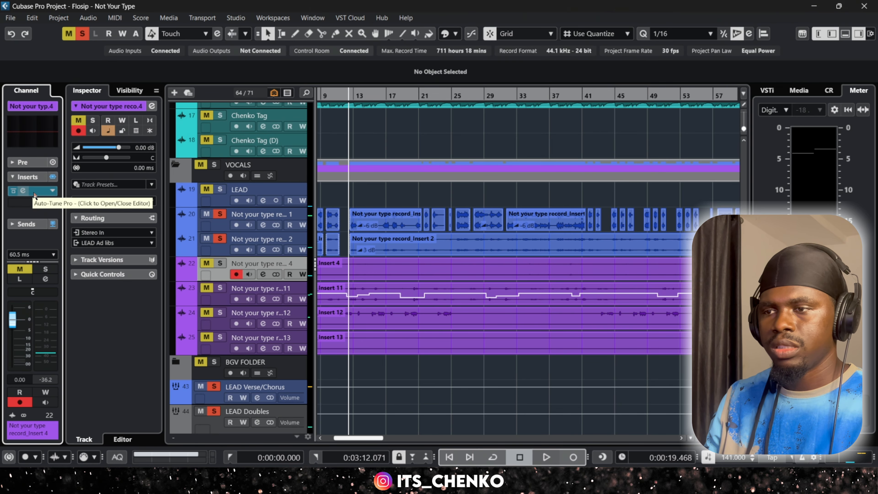
key(Down)
key(Down)
key(Down)
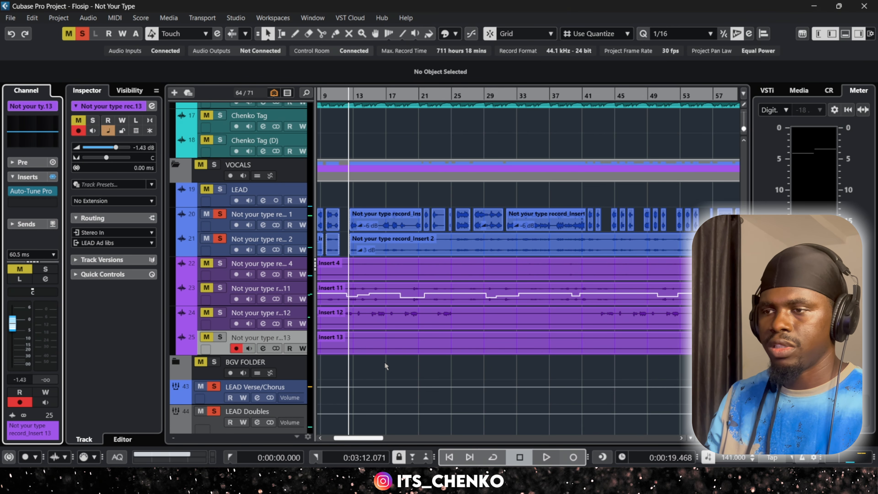
- Select and solo the four ad-lib tracks, Not your type record_Insert 4, 11, 12 and 13
scroll(386, 366, down, 3)
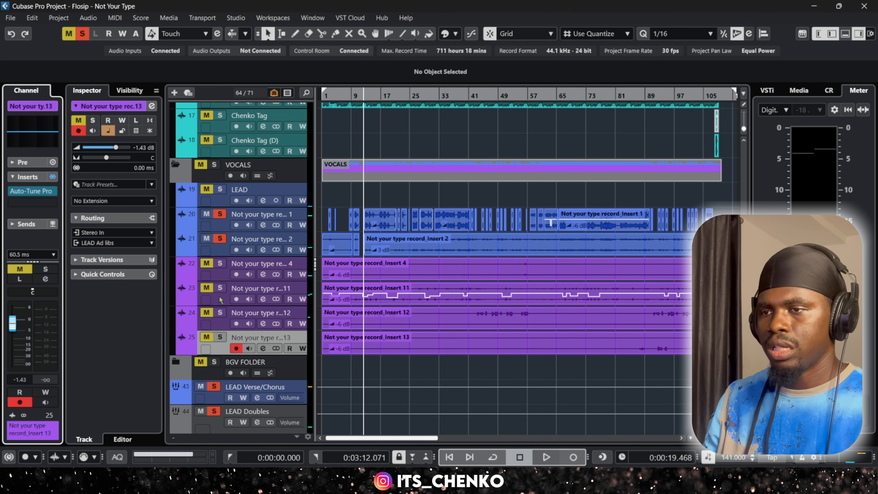
click(222, 278)
shift+click(221, 351)
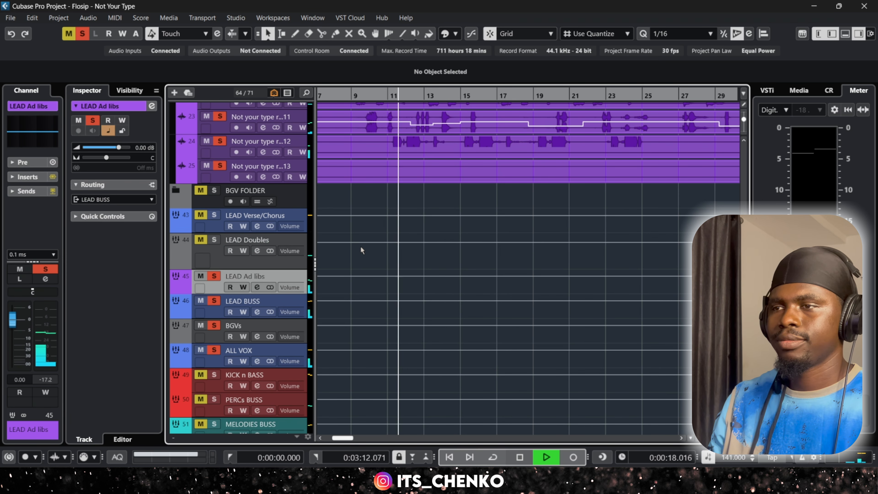
- Listen to the soloed ad-libs through LEAD Ad libs and LEAD BUSS, taking Not your type record_Insert 2 out of solo
scroll(407, 254, up, 2)
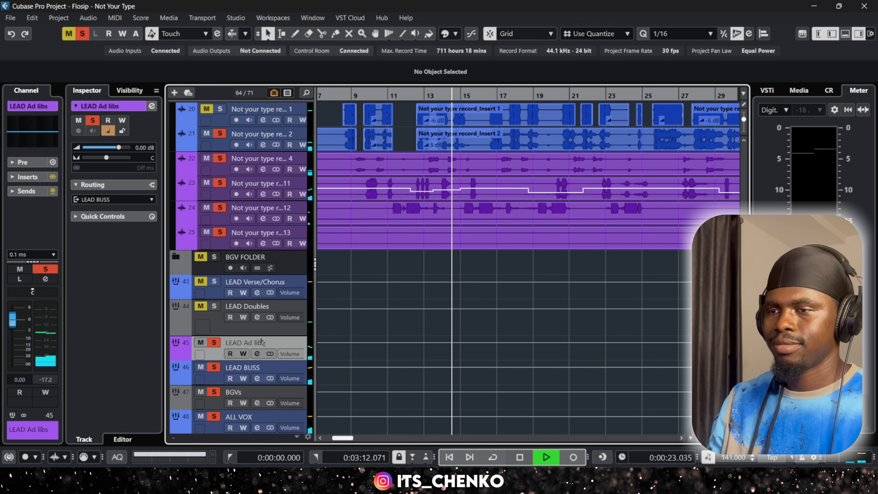
click(216, 377)
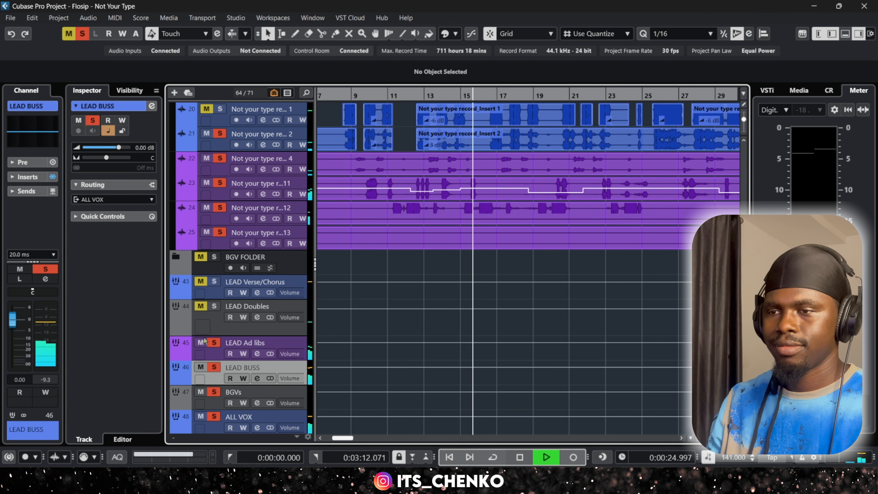
click(214, 355)
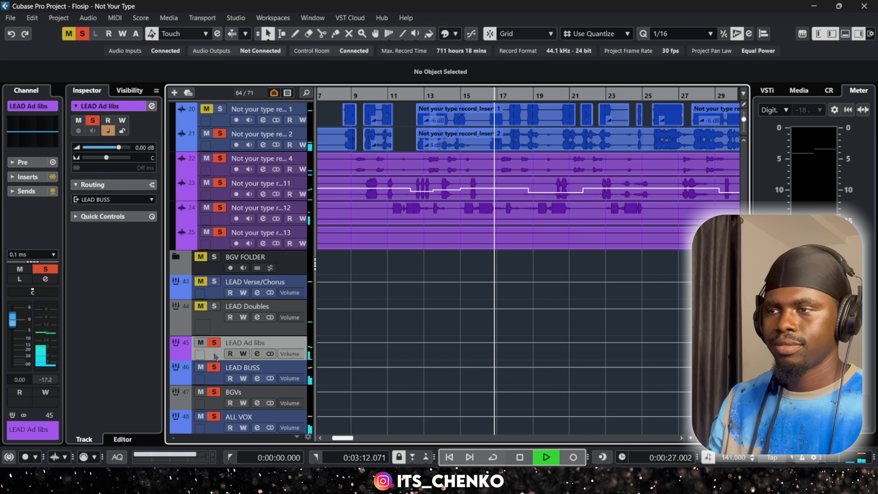
scroll(377, 287, up, 3)
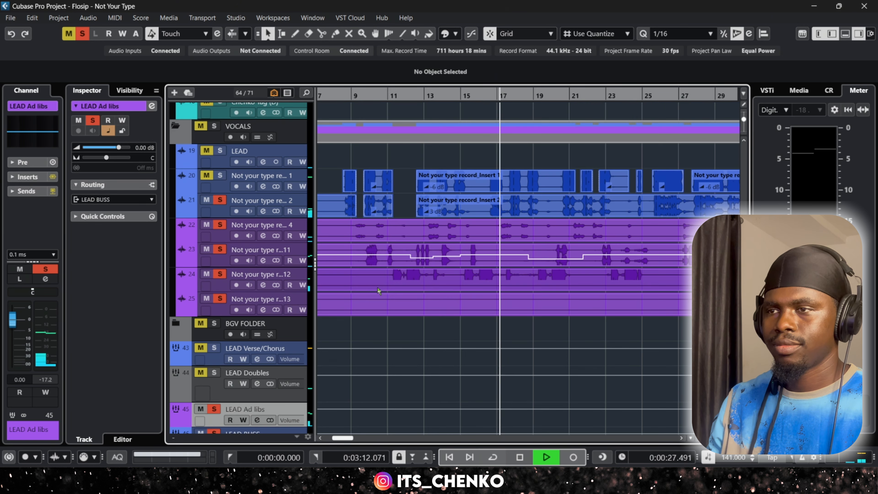
click(220, 200)
scroll(336, 220, down, 3)
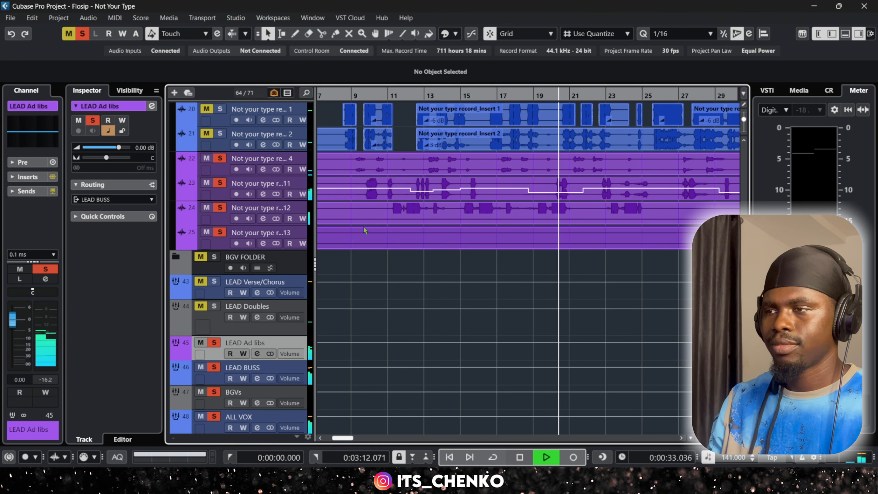
key(space)
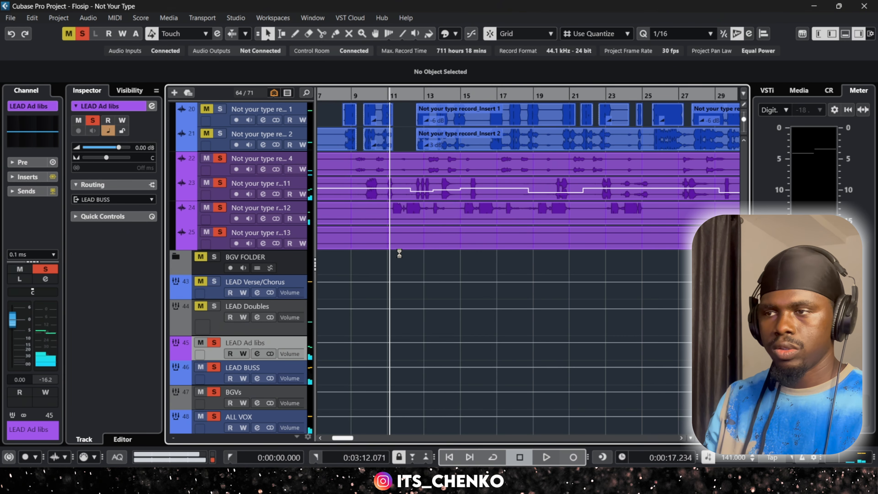
- Re-enable the inserts on the four selected ad-lib tracks and play them with Auto-Tune Pro active
click(226, 170)
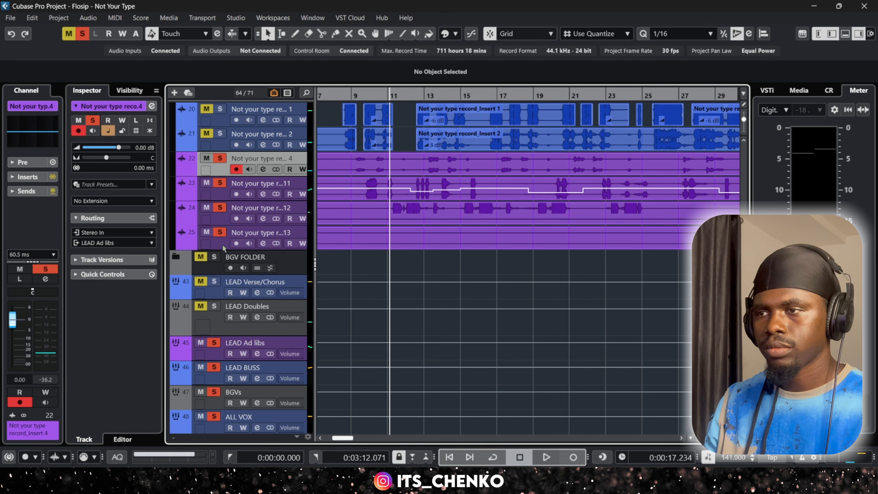
shift+click(223, 244)
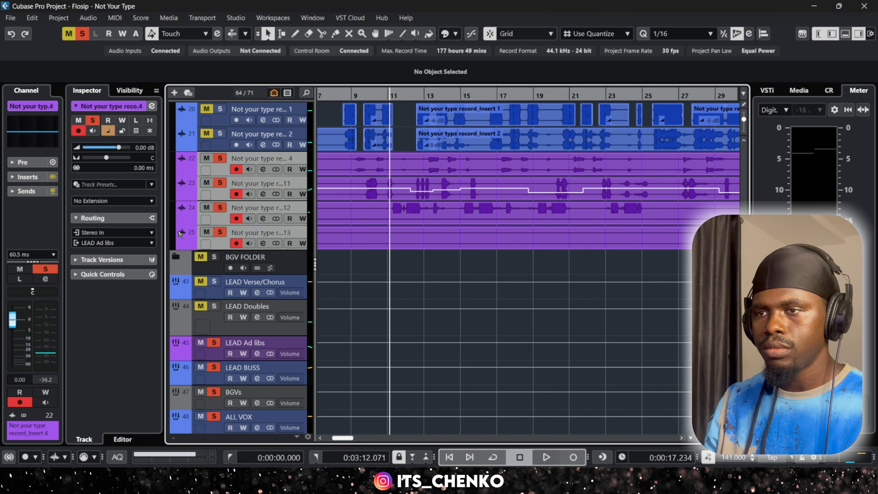
click(45, 177)
key(space)
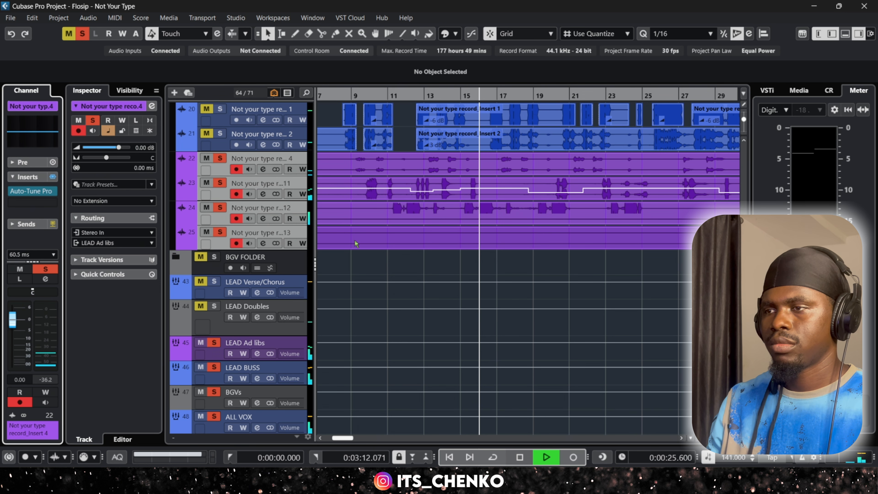
key(space)
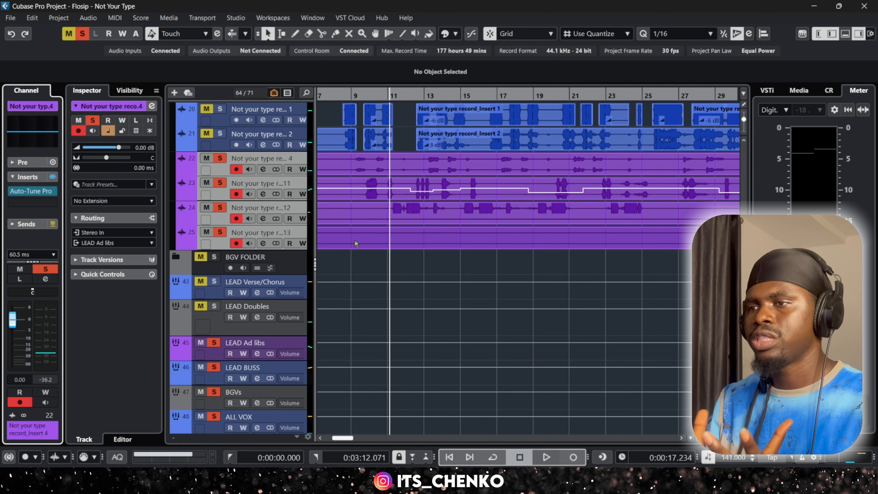
- Clear all solos and move the playhead to 0:00:52.340, at the start of a lead vocal clip
scroll(256, 243, down, 2)
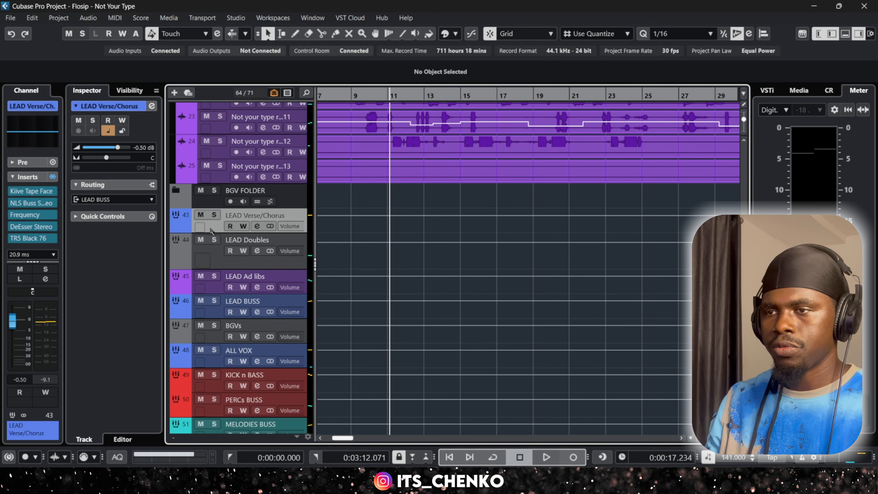
click(254, 222)
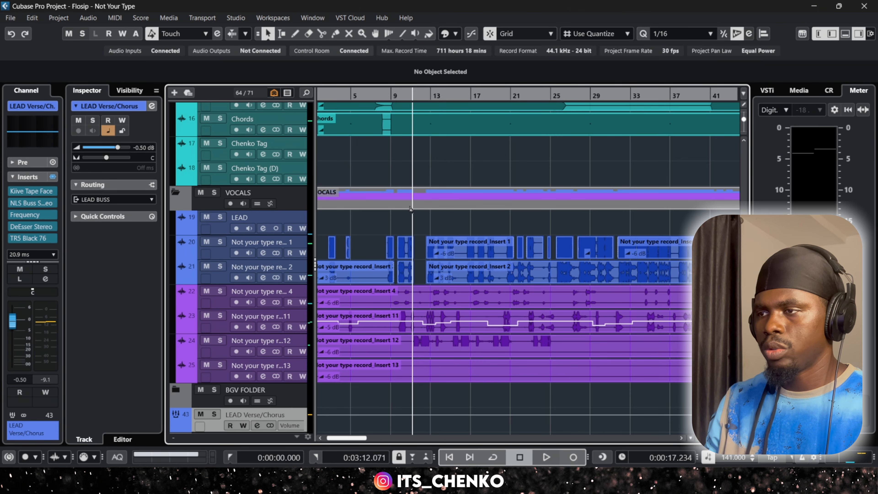
scroll(417, 208, up, 2)
scroll(449, 211, down, 2)
scroll(564, 231, down, 1)
scroll(478, 223, up, 3)
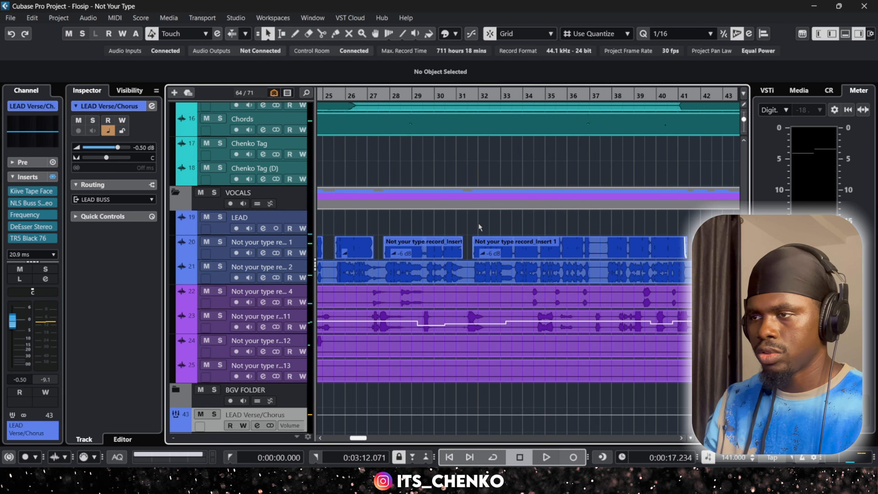
click(473, 99)
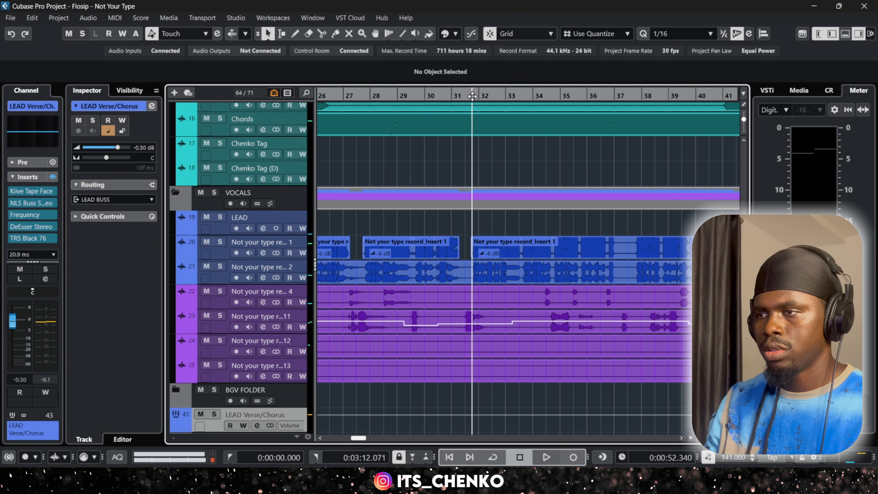
- Bypass the inserts and sends on the LEAD Verse/Chorus group and solo it
scroll(415, 294, down, 5)
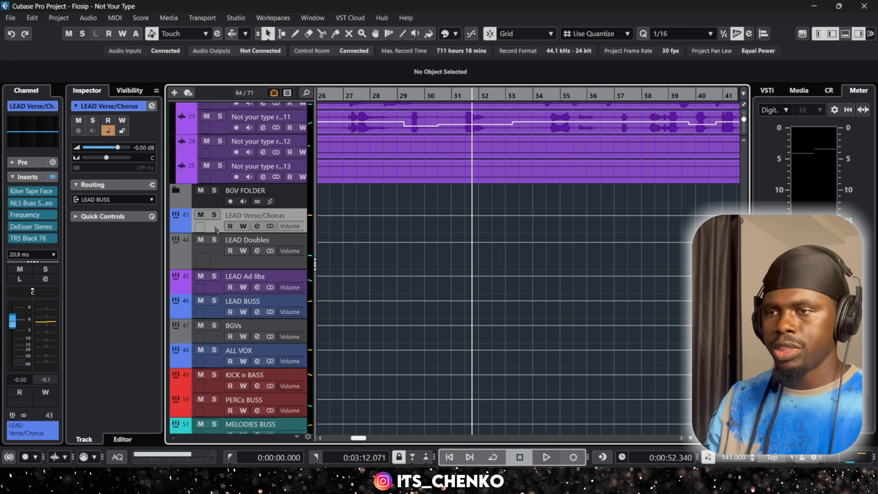
click(52, 177)
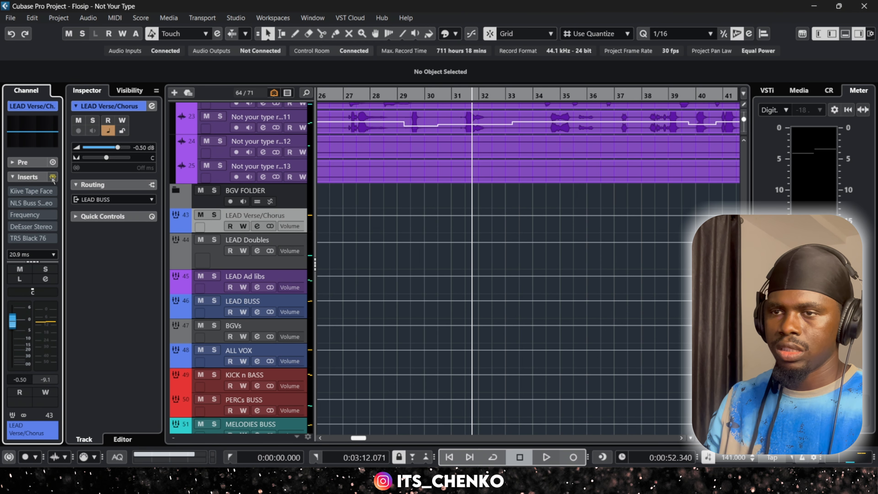
click(37, 177)
key(space)
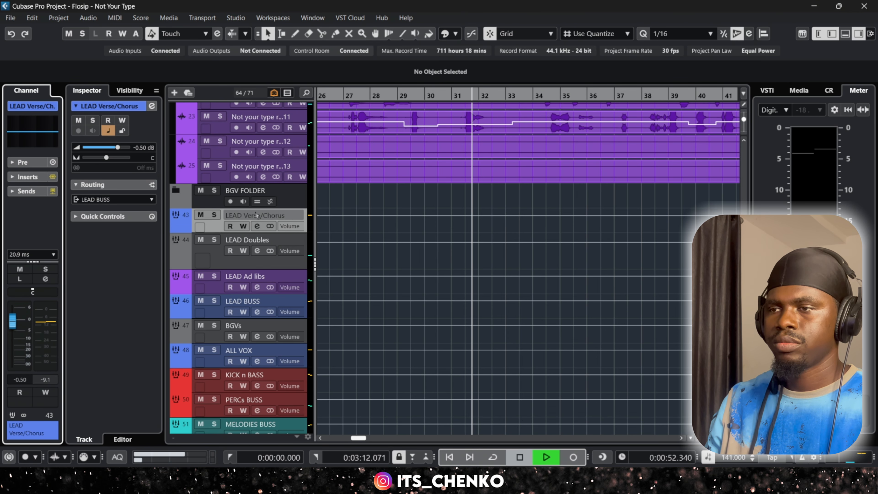
key(space)
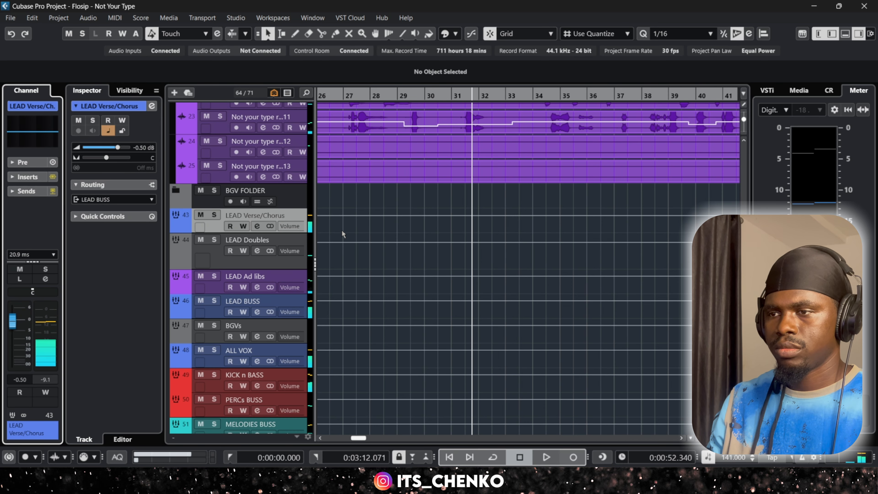
click(215, 215)
- Play the soloed LEAD Verse/Chorus group from 0:00:52.340 and listen to the lead vocal without its group processing
key(space)
scroll(348, 229, up, 4)
scroll(349, 230, up, 3)
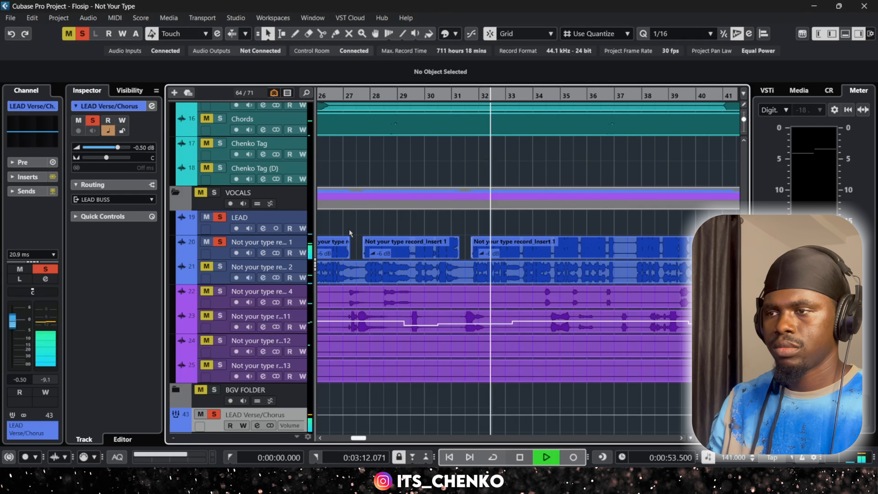
scroll(349, 228, down, 3)
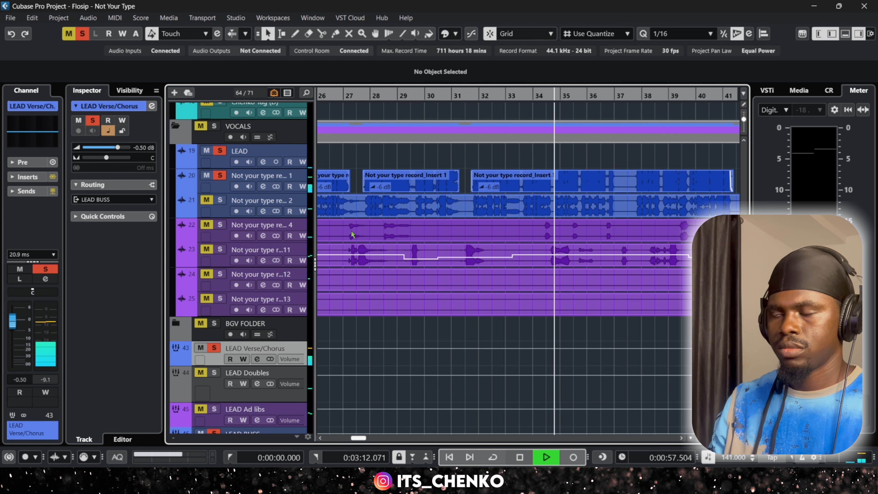
scroll(351, 231, down, 2)
scroll(361, 260, down, 2)
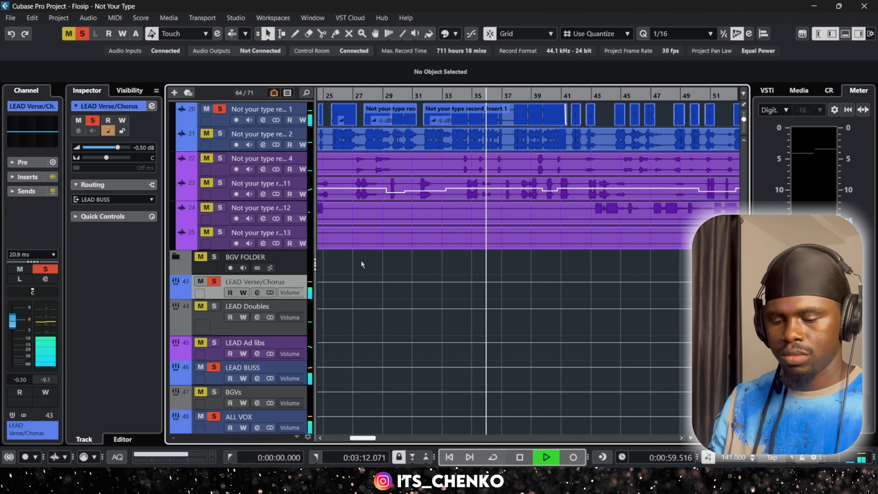
scroll(379, 268, down, 1)
scroll(379, 268, down, 2)
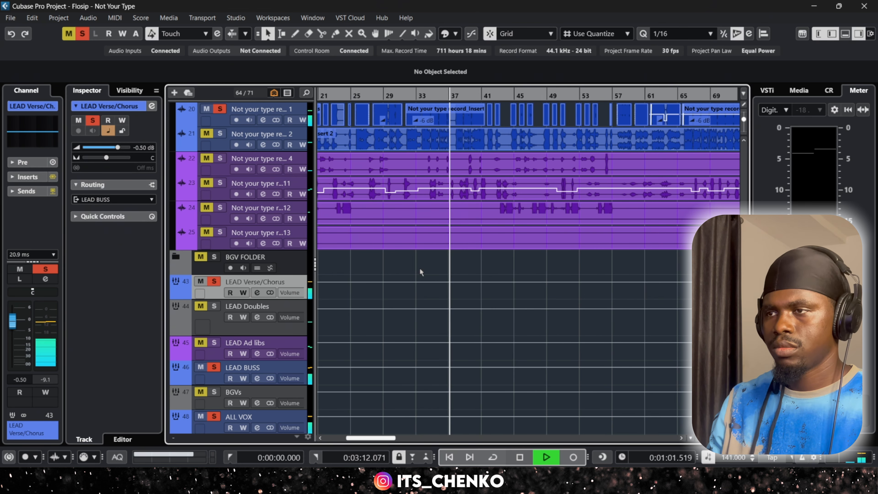
scroll(435, 266, up, 3)
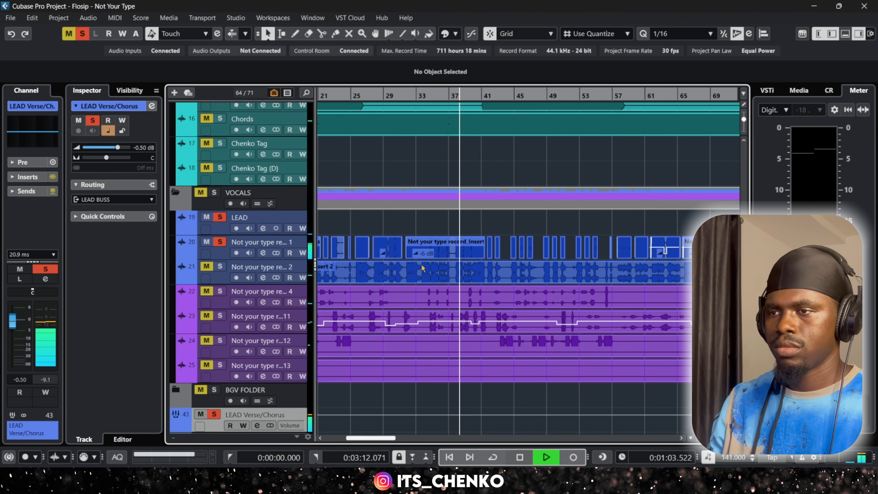
scroll(296, 333, down, 2)
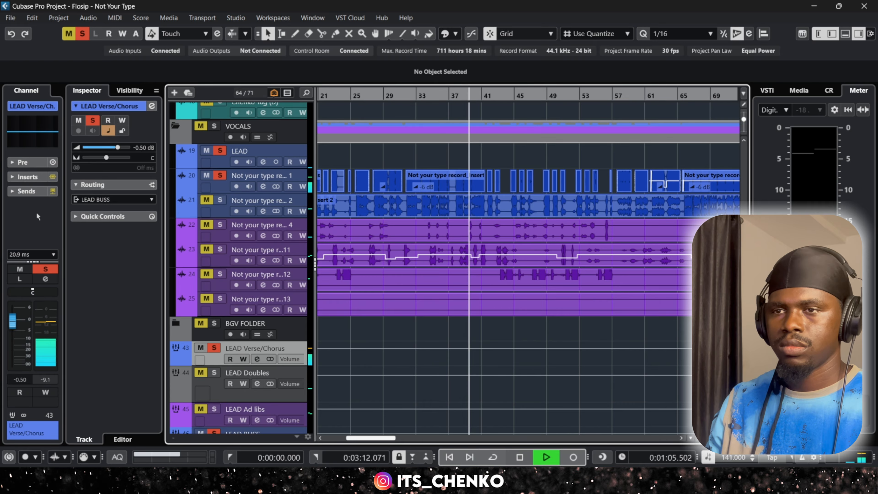
key(space)
- Examine the LEAD Verse/Chorus insert chain from Kiive Tape Face through Fresh Air
click(31, 176)
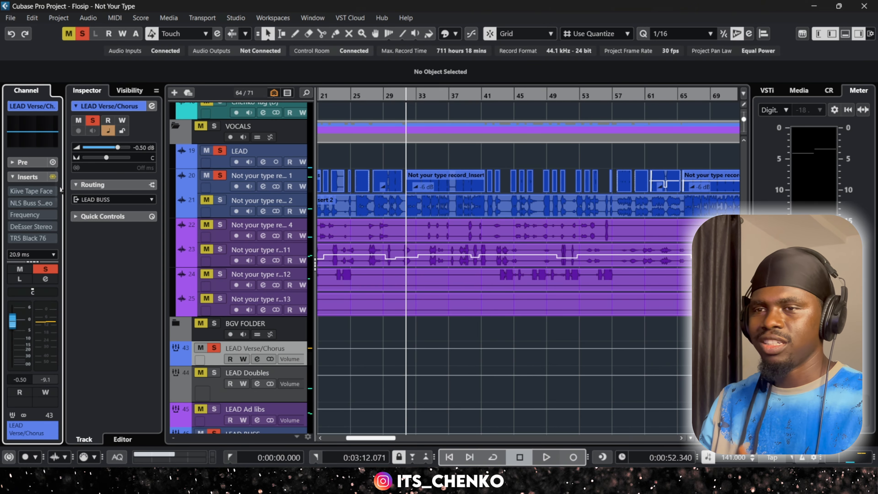
scroll(56, 209, down, 2)
scroll(55, 215, down, 3)
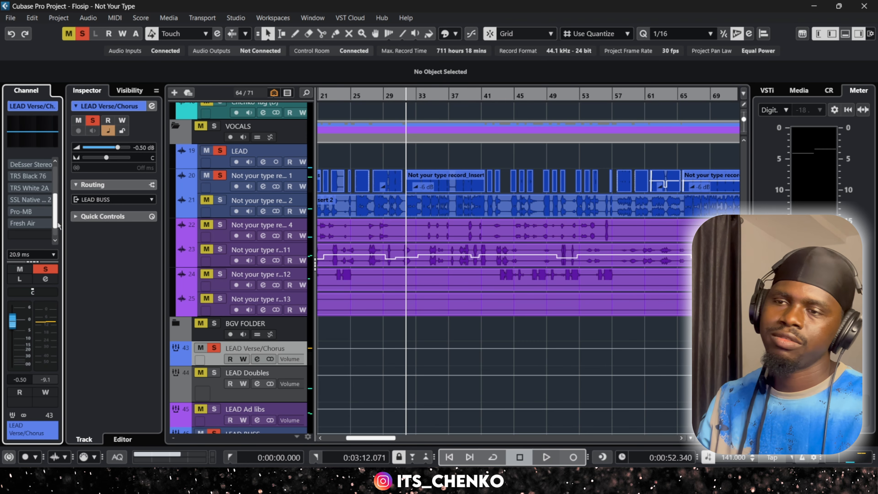
- Re-enable the Kiive Tape Face insert on the LEAD Verse/Chorus group and examine its tape and saturation settings
scroll(60, 212, up, 5)
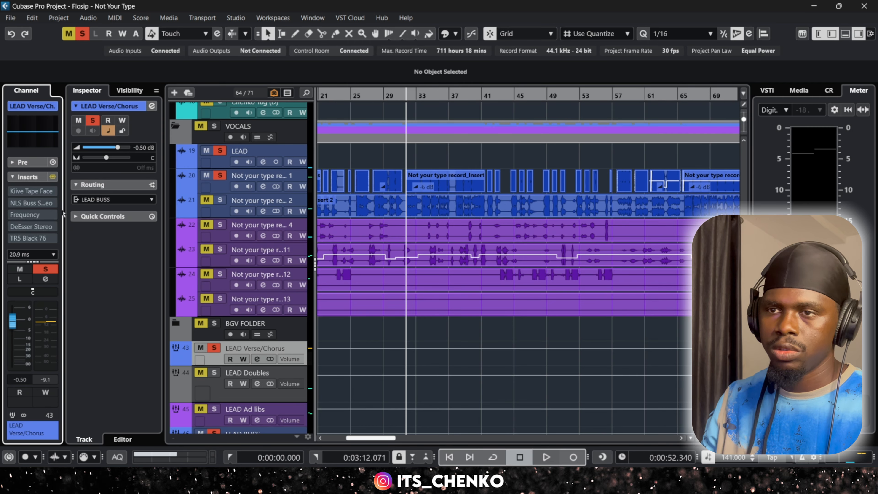
click(22, 193)
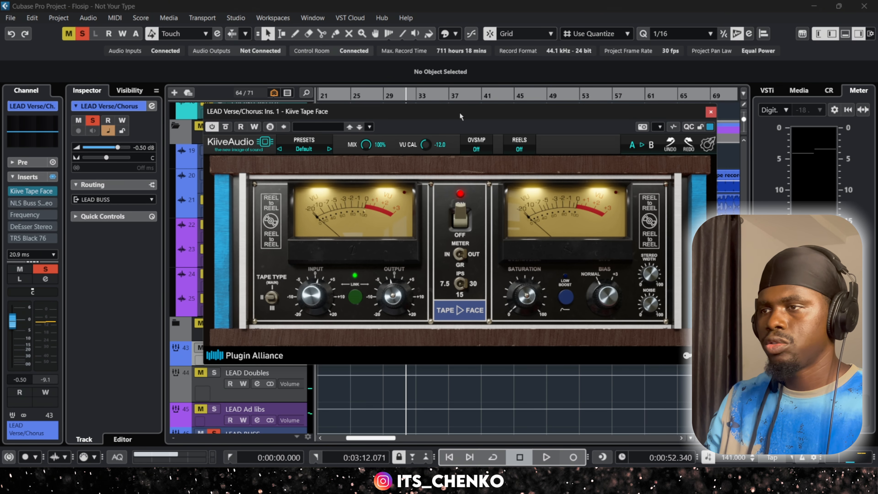
drag(460, 114, 479, 149)
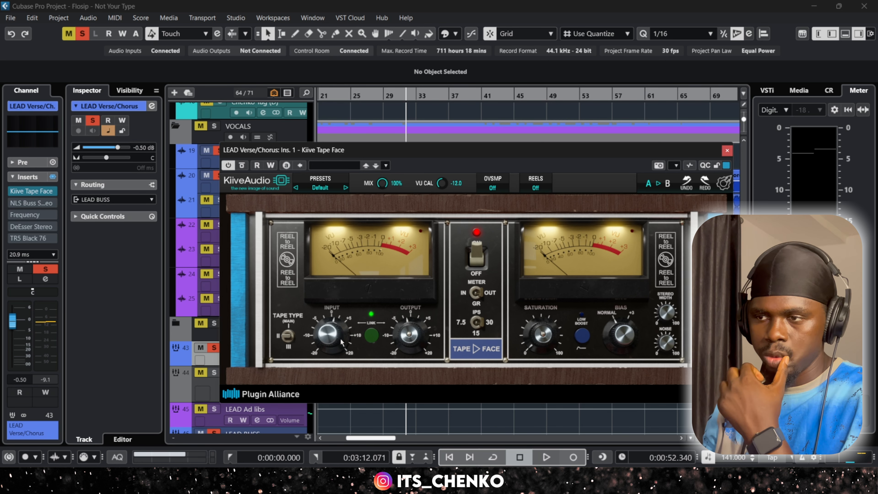
click(728, 151)
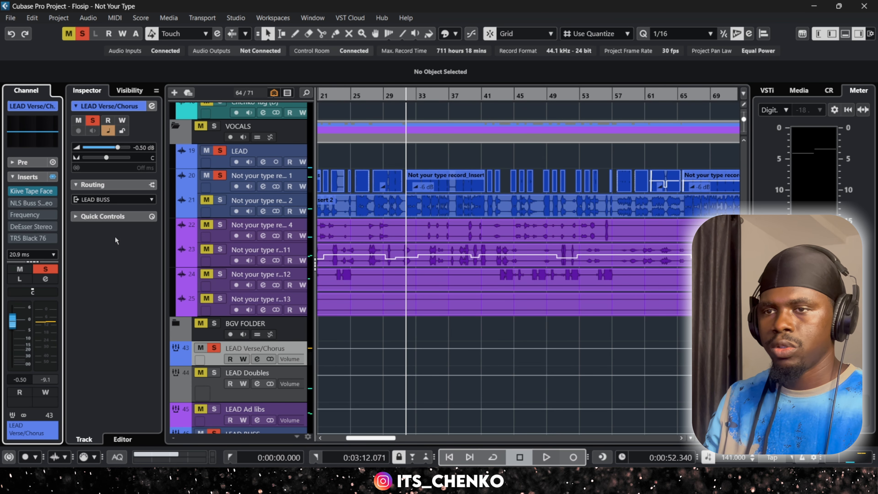
- Play the soloed lead vocal from 0:00:52.340 and compare it with Kiive Tape Face bypassed and active
key(space)
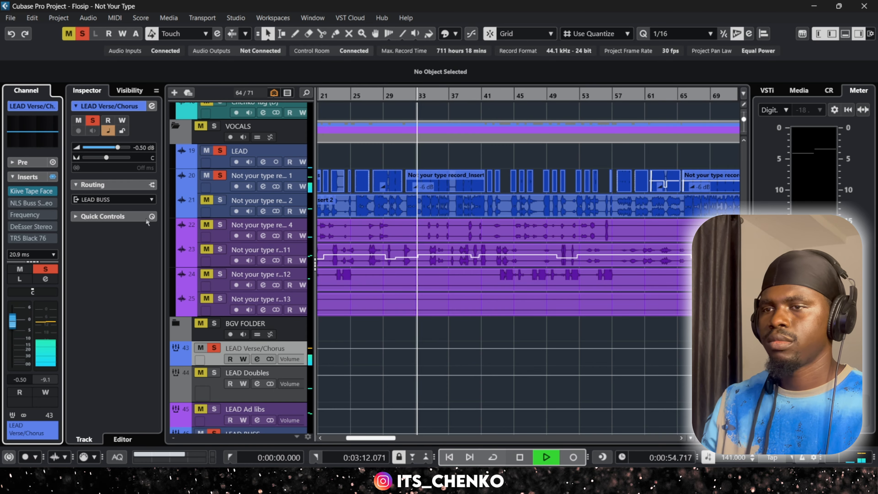
click(14, 191)
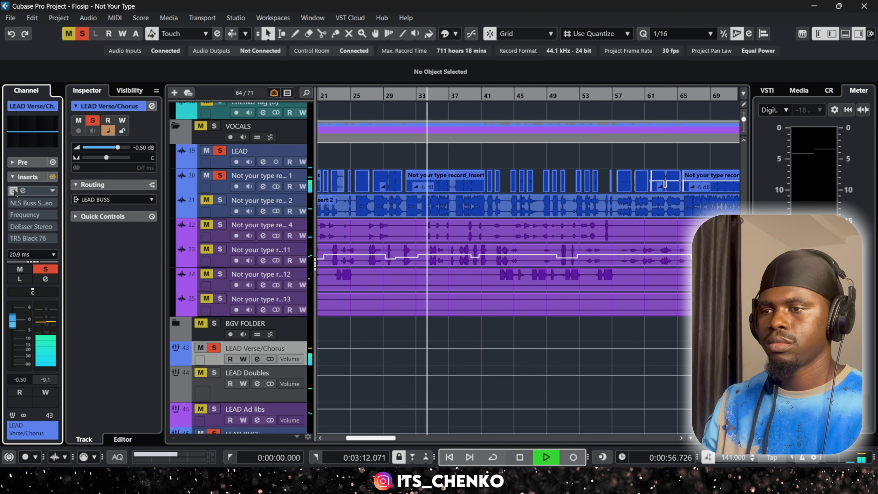
click(13, 191)
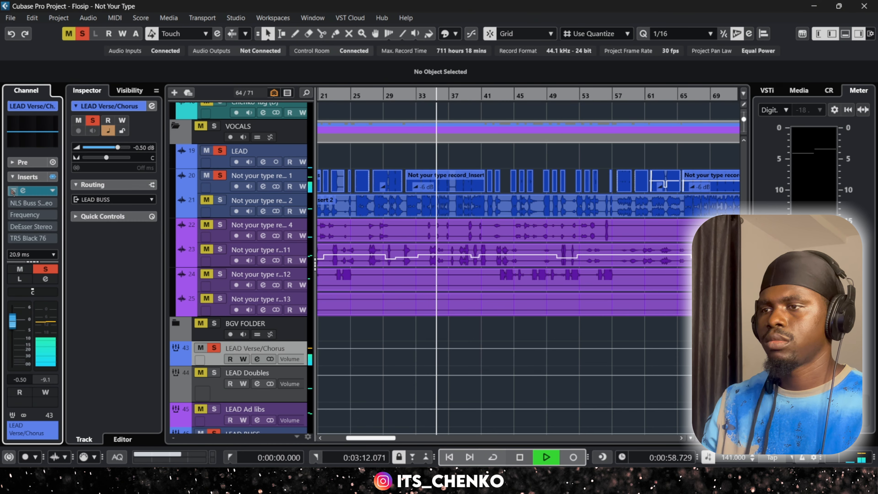
key(space)
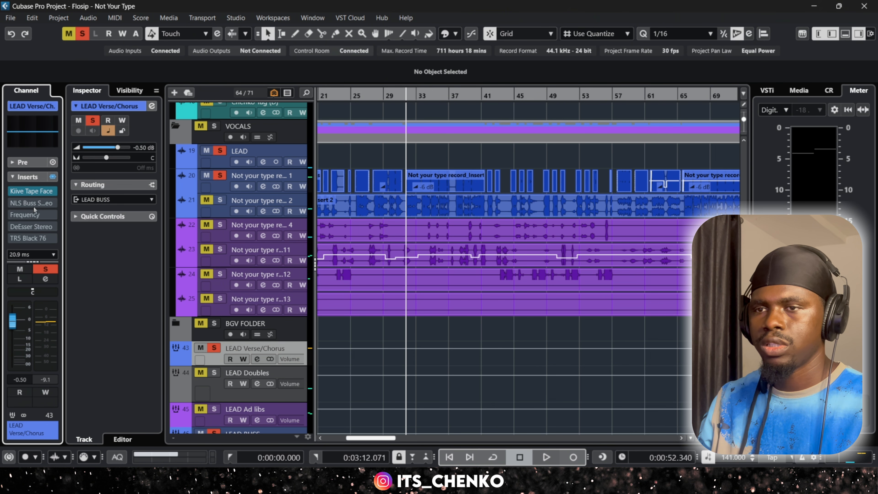
- Enable the NLS Buss insert on LEAD Verse/Chorus and examine its drive and studio settings
mouse_move(14, 204)
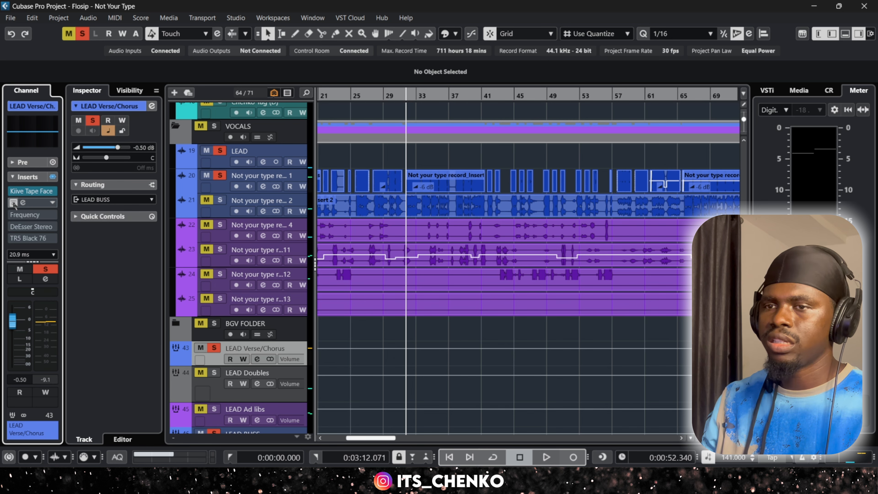
click(26, 205)
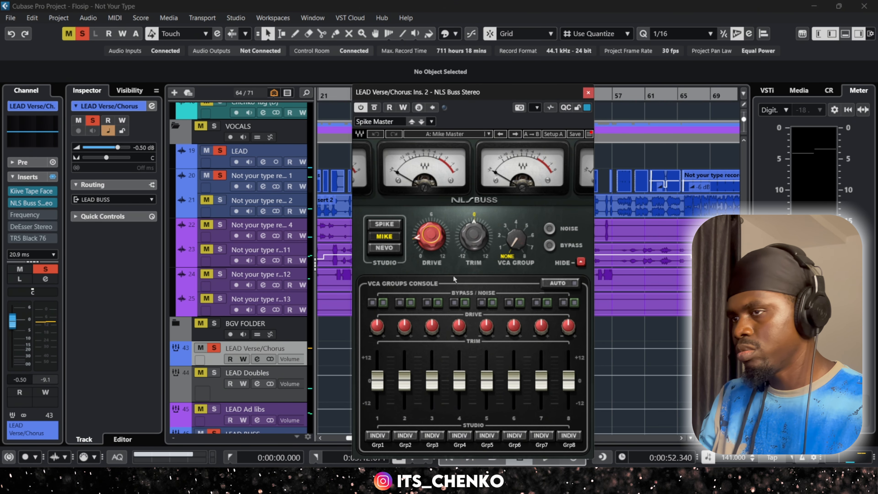
click(588, 93)
- Play the soloed lead vocal from 0:00:52.340, comparing it with the tape and NLS Buss inserts bypassed and active
key(space)
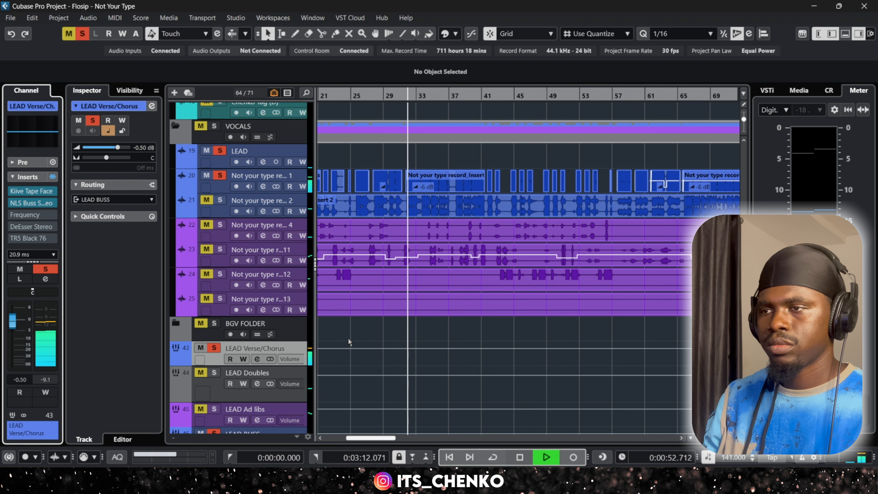
scroll(348, 338, down, 3)
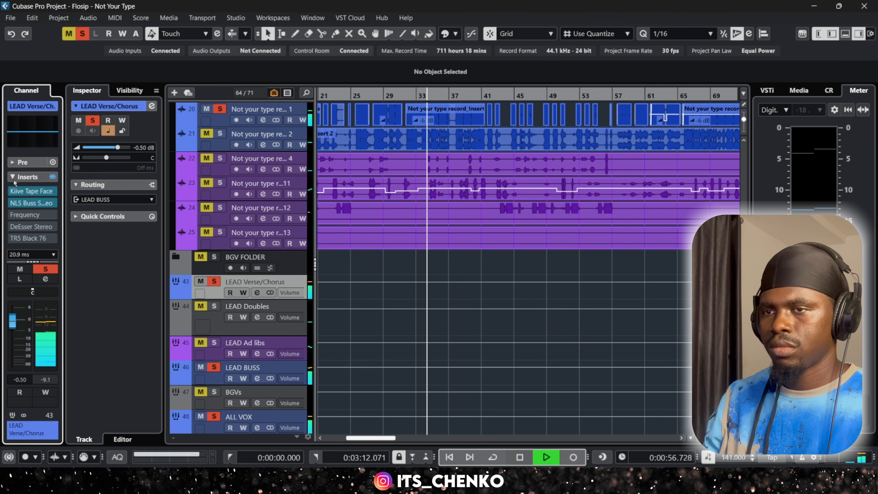
click(53, 177)
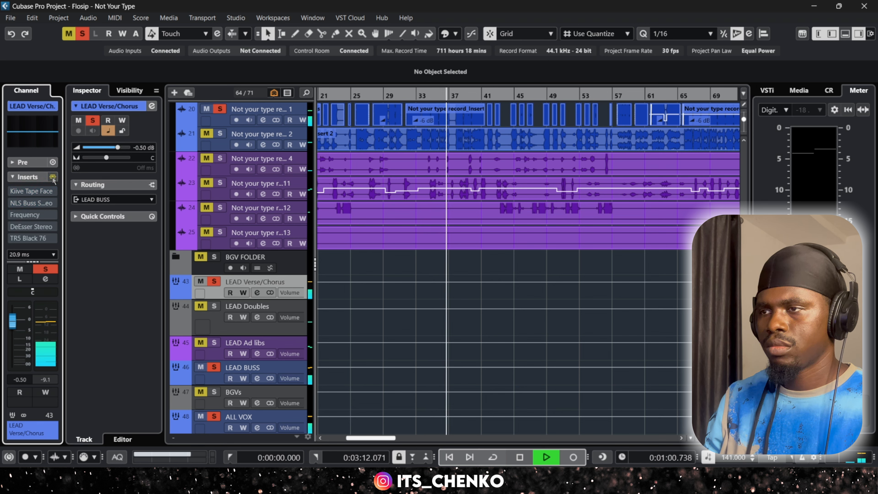
key(space)
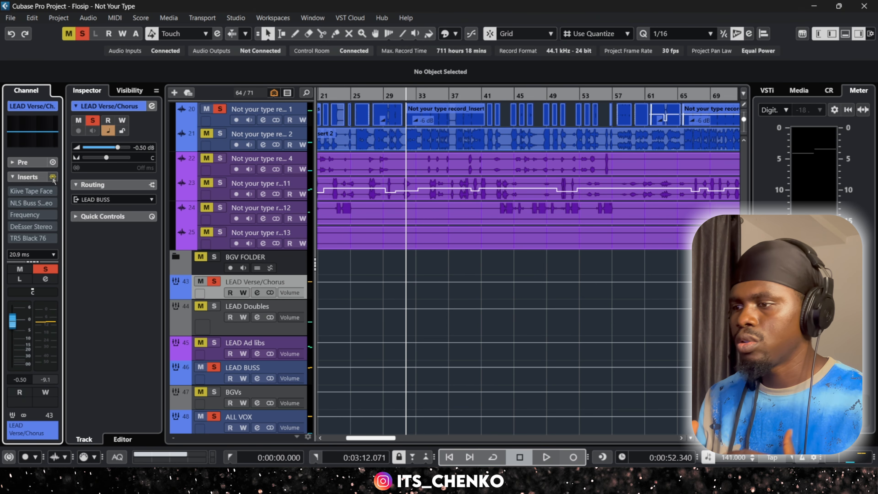
click(52, 177)
key(space)
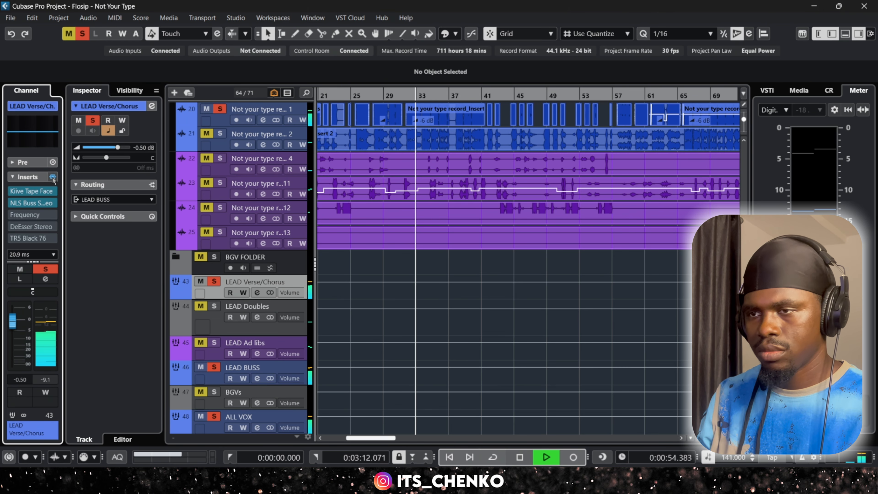
click(53, 177)
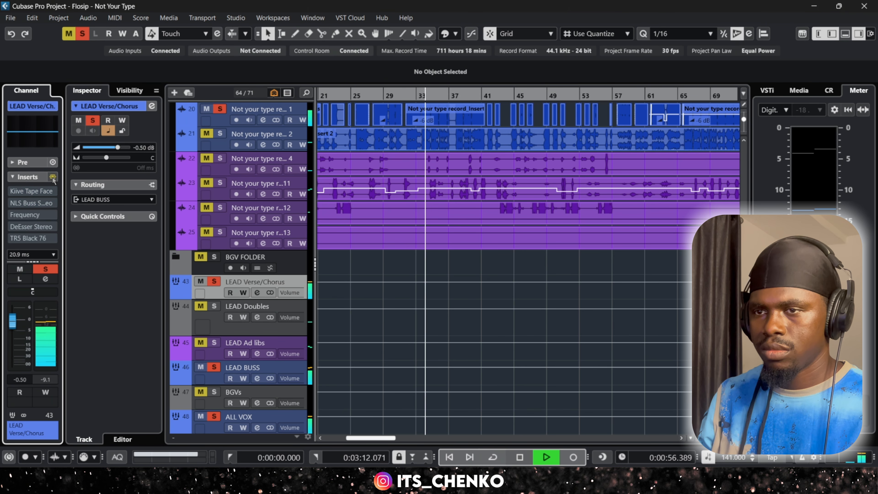
click(53, 177)
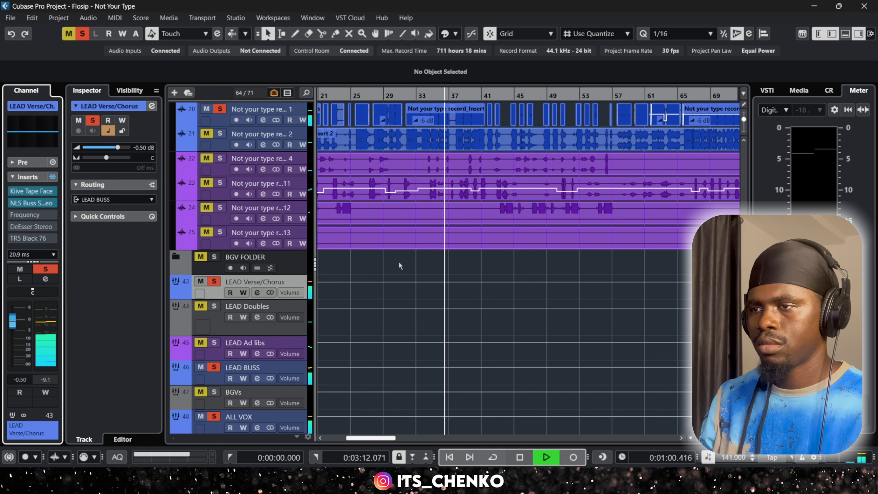
key(space)
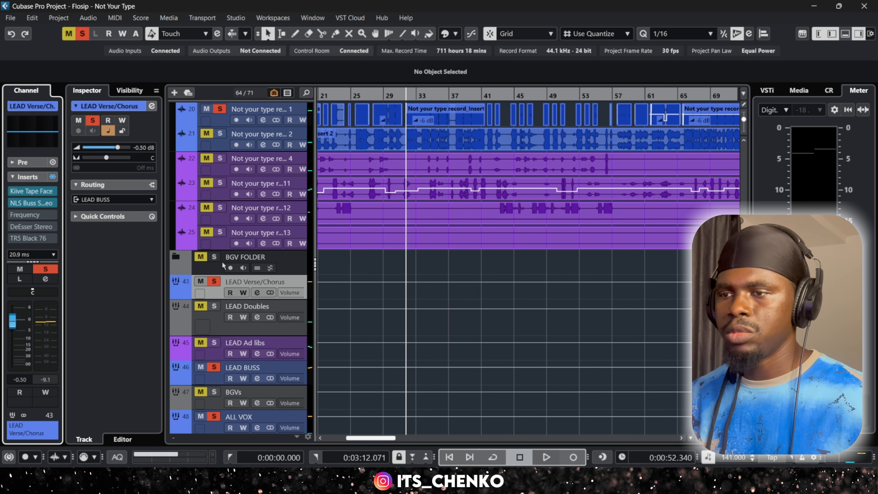
- Clear the mutes and solos on all tracks to hear the lead vocal in the full mix
click(69, 33)
click(82, 34)
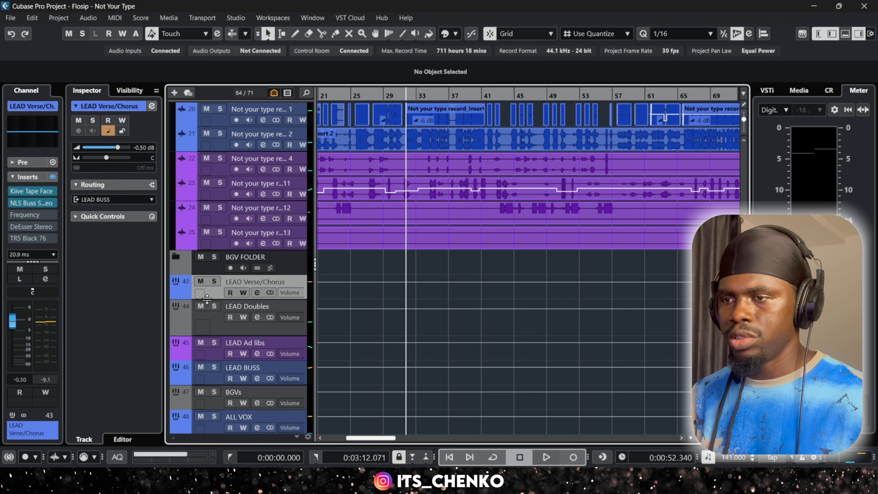
scroll(370, 264, up, 4)
scroll(370, 263, down, 6)
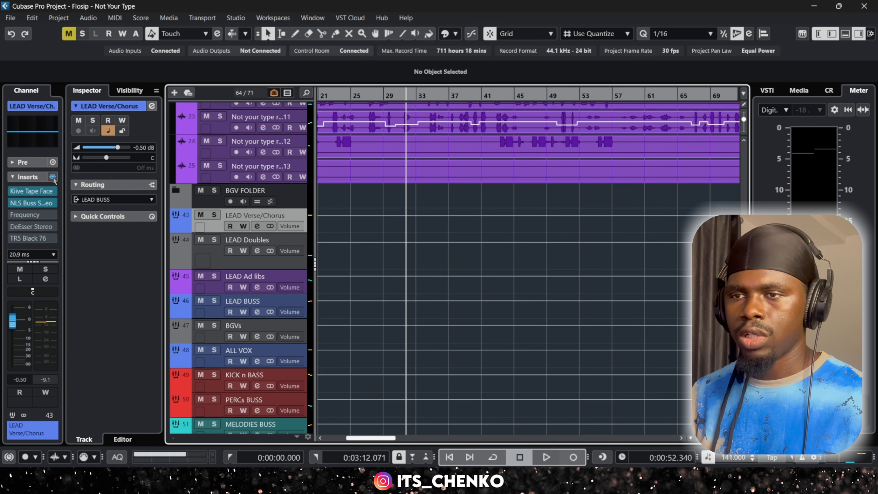
- Play the full mix from 0:00:52.340 and compare the LEAD Verse/Chorus inserts bypassed and active
click(53, 177)
key(space)
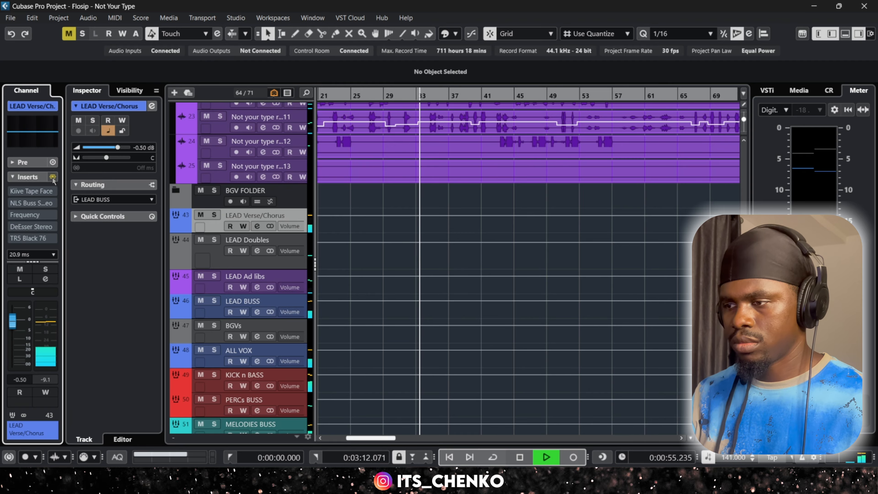
click(53, 177)
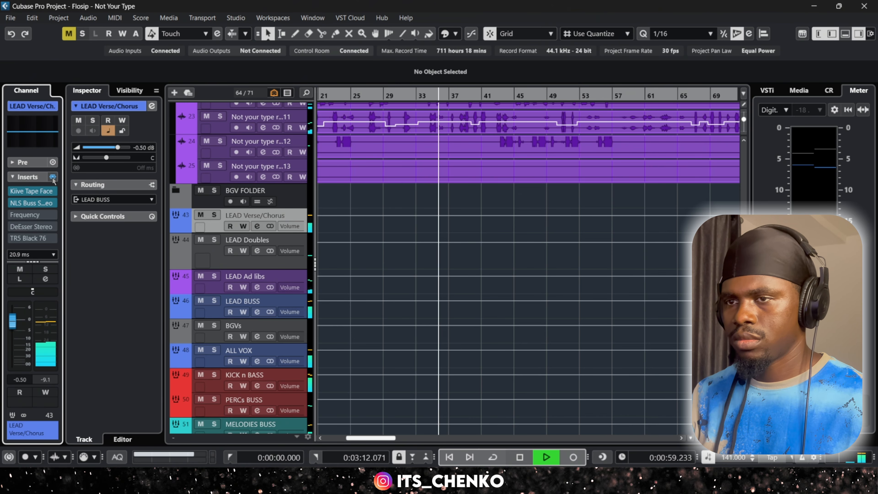
click(53, 177)
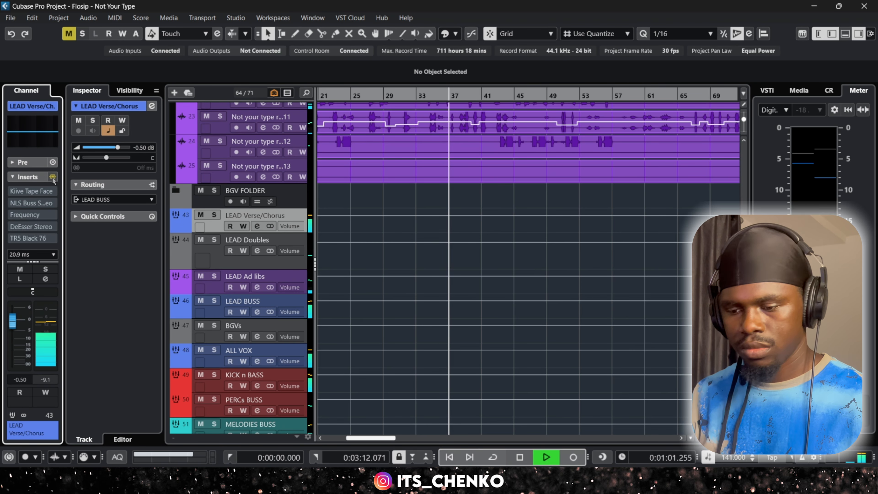
click(53, 176)
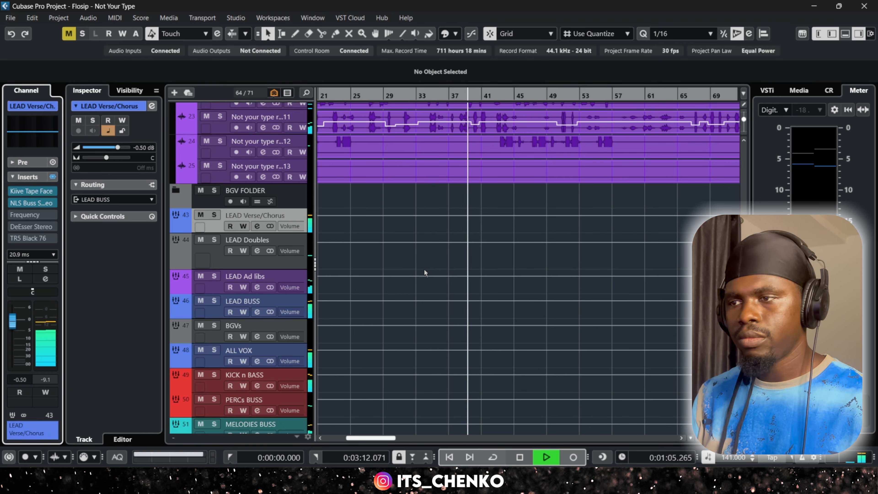
key(space)
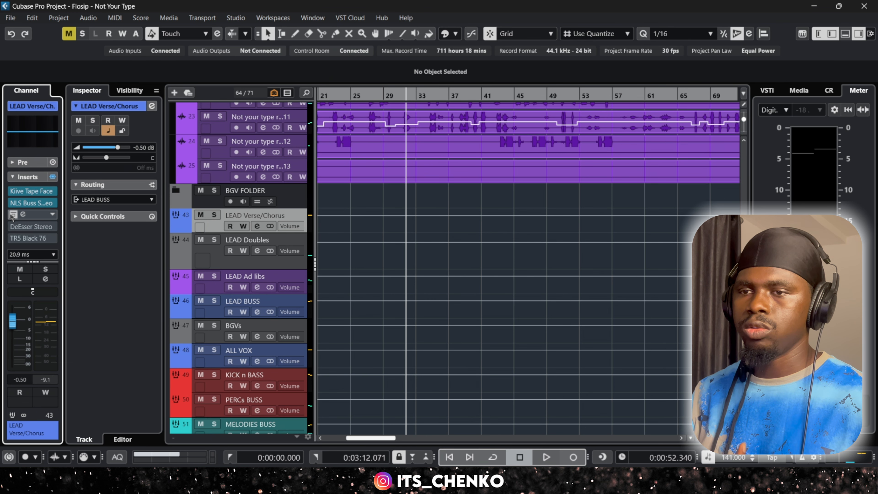
- Enable the Frequency EQ insert on LEAD Verse/Chorus and play the full mix from 0:00:52.340 with it active
click(33, 215)
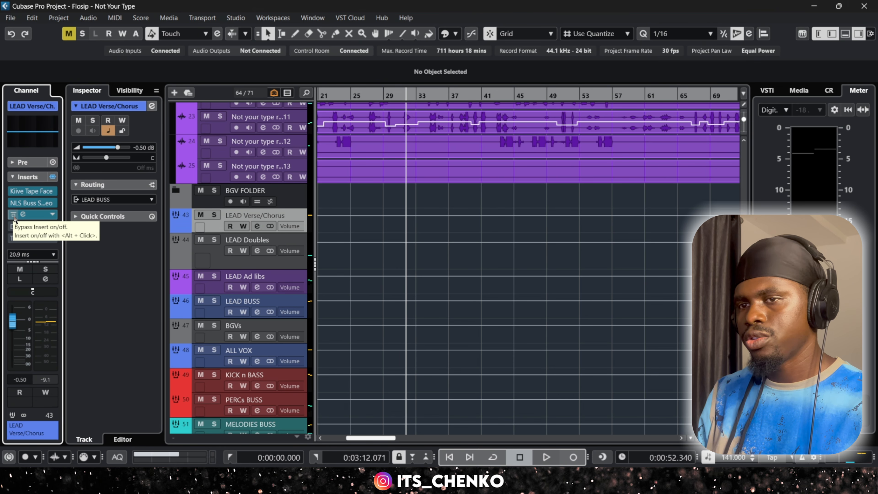
key(space)
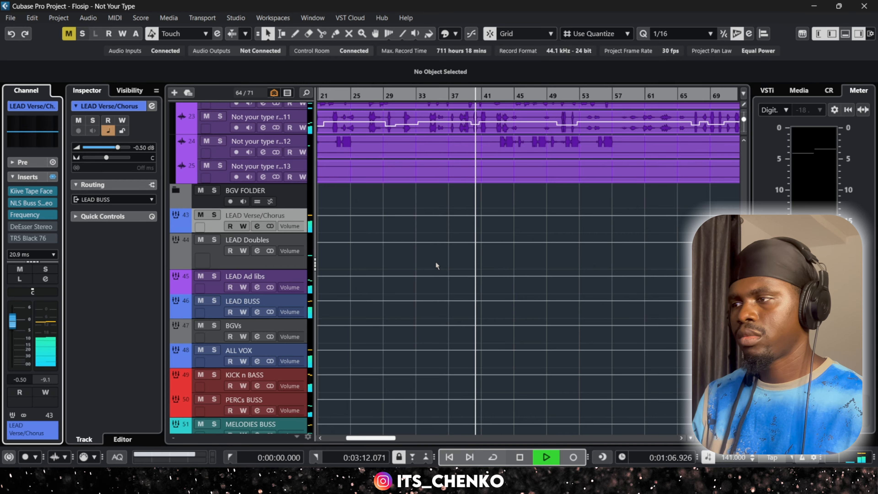
key(space)
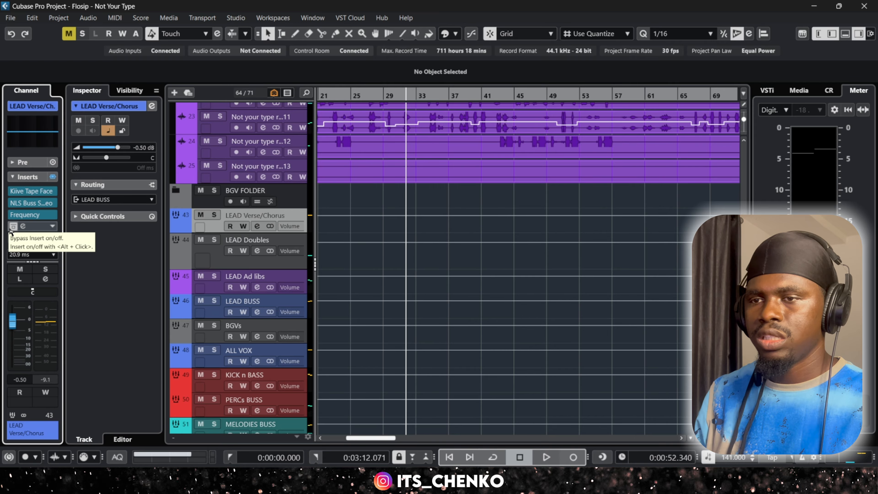
- Enable the DeEsser Stereo insert on LEAD Verse/Chorus and examine its frequency and threshold settings
click(27, 227)
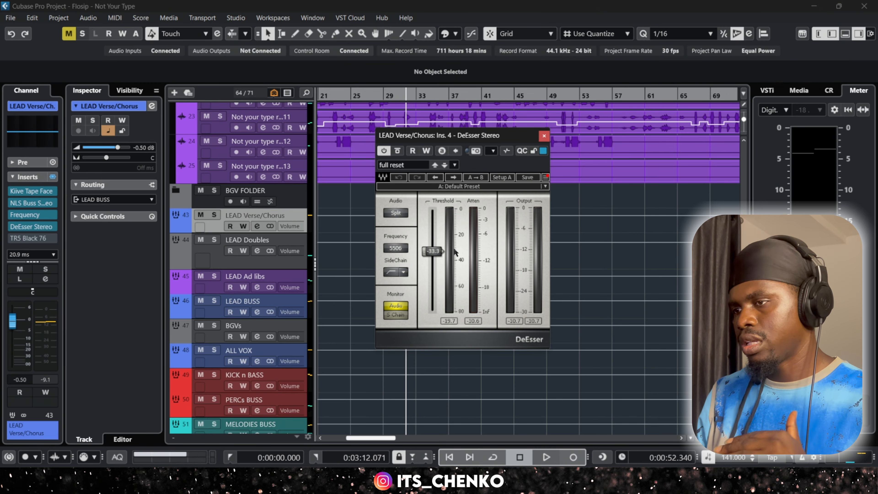
click(544, 136)
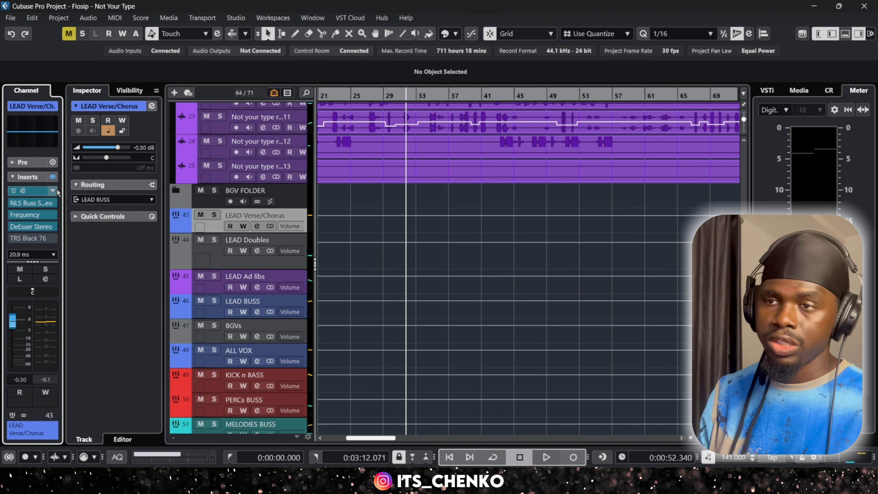
- Enable the TR5 Black 76 insert on LEAD Verse/Chorus and place its editor below the vocal clips
scroll(52, 205, down, 3)
scroll(57, 206, down, 1)
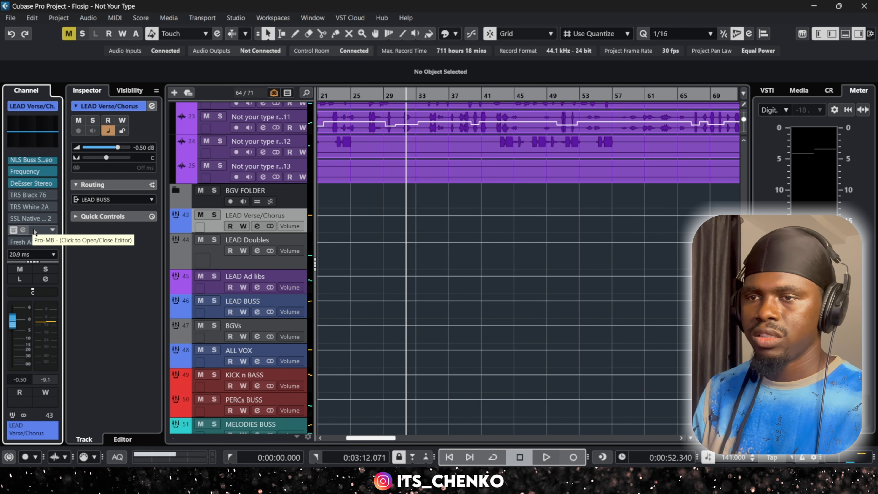
click(23, 195)
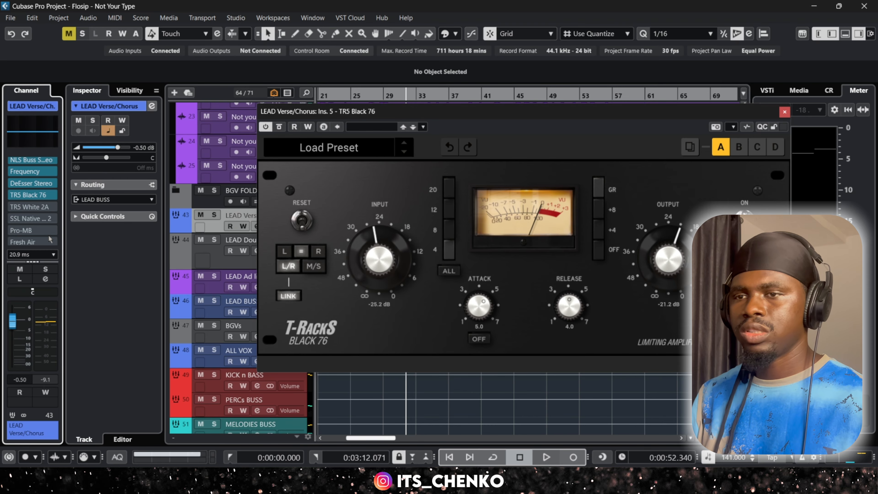
drag(490, 109, 455, 90)
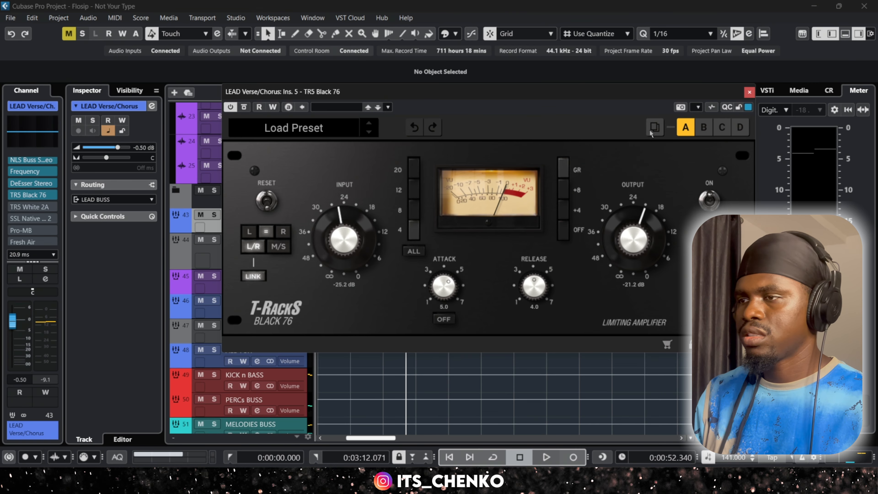
drag(564, 91, 574, 203)
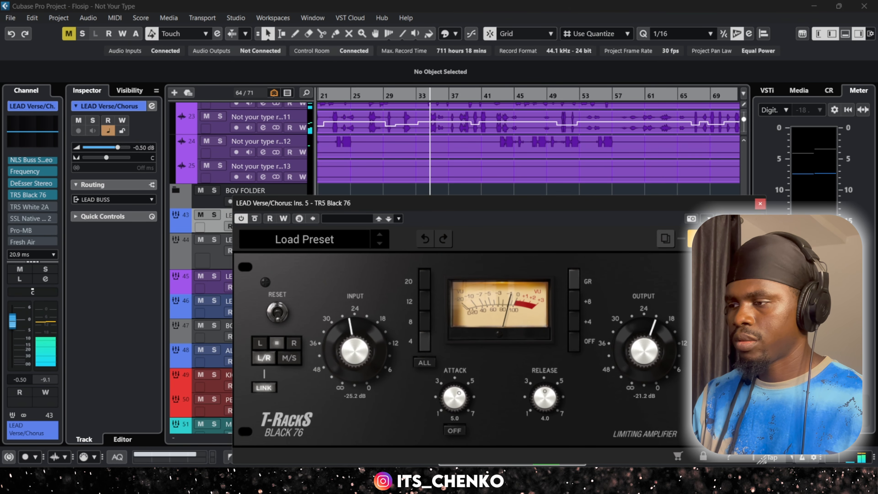
- Shrink and reposition the TR5 Black 76 editor, and watch its meter while the full mix plays
drag(762, 460, 683, 424)
drag(481, 200, 524, 200)
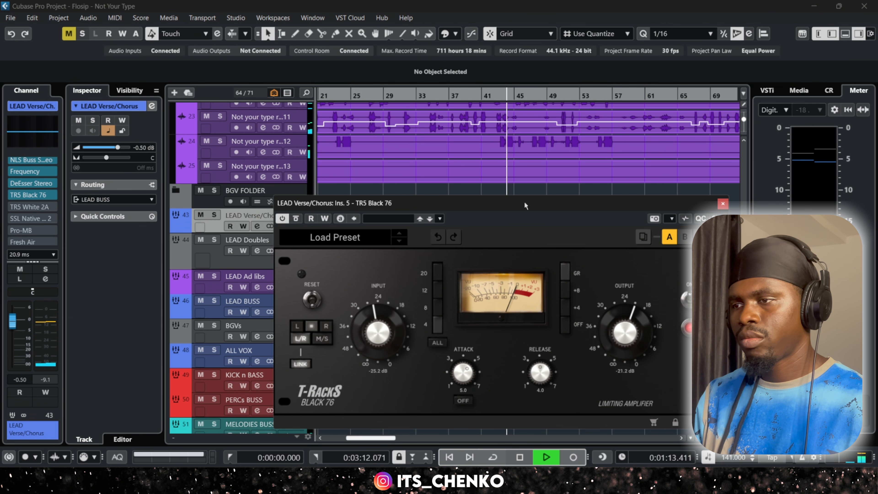
key(space)
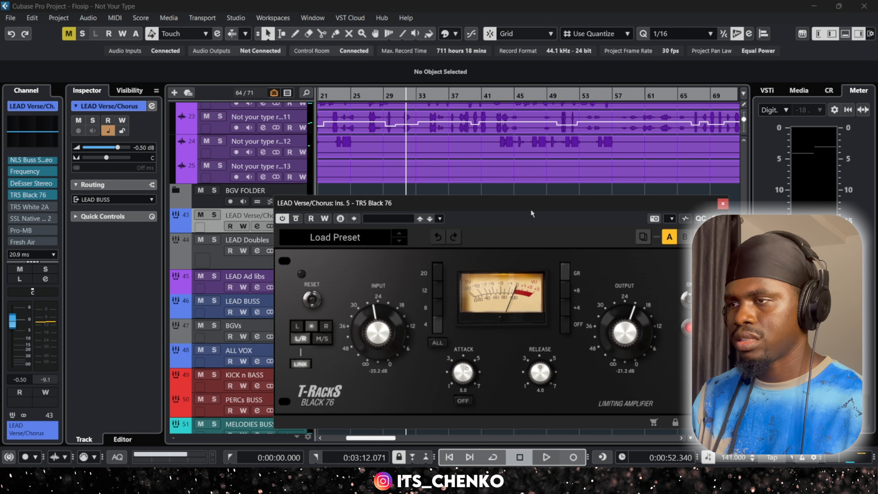
drag(531, 206, 526, 192)
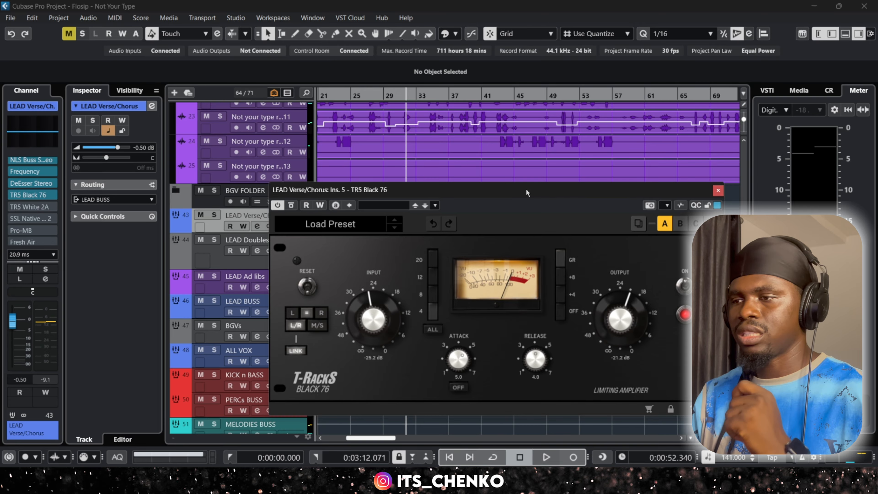
drag(526, 189, 531, 224)
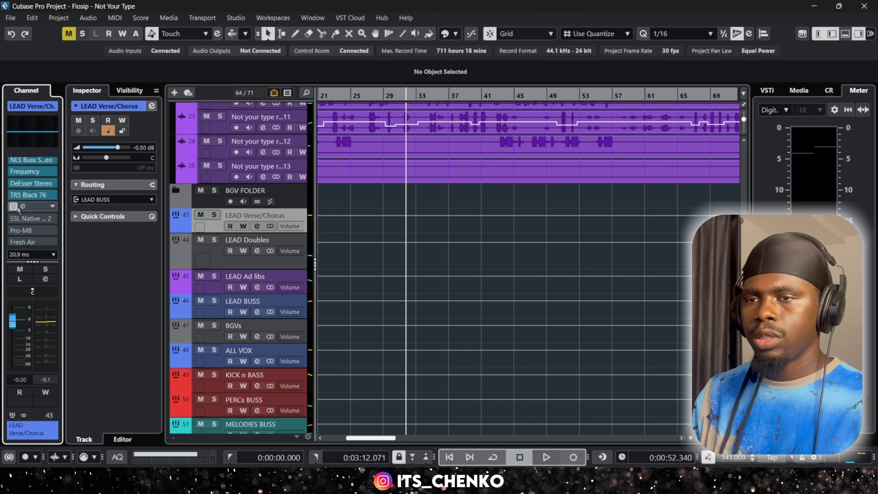
- Enable the TR5 White 2A insert on LEAD Verse/Chorus and open its editor
click(15, 207)
click(35, 208)
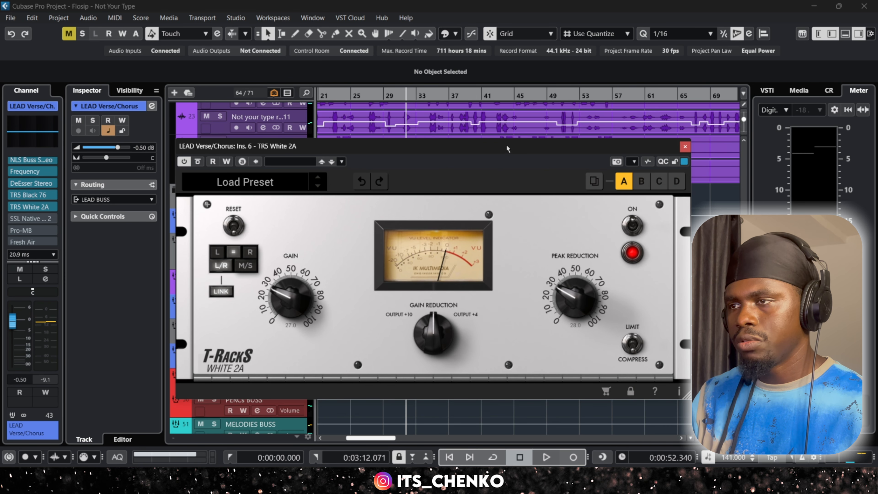
- Play back the song and compare the lead vocal with the TR5 White 2A compressor bypassed and active
key(space)
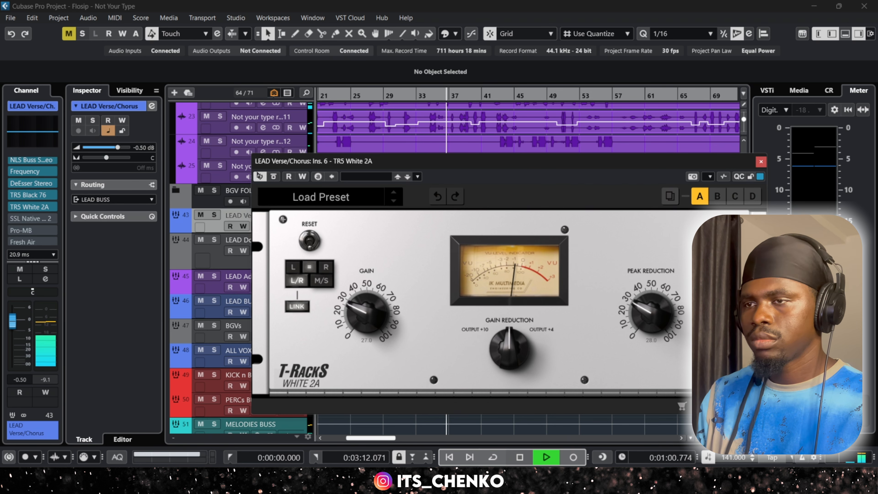
click(274, 177)
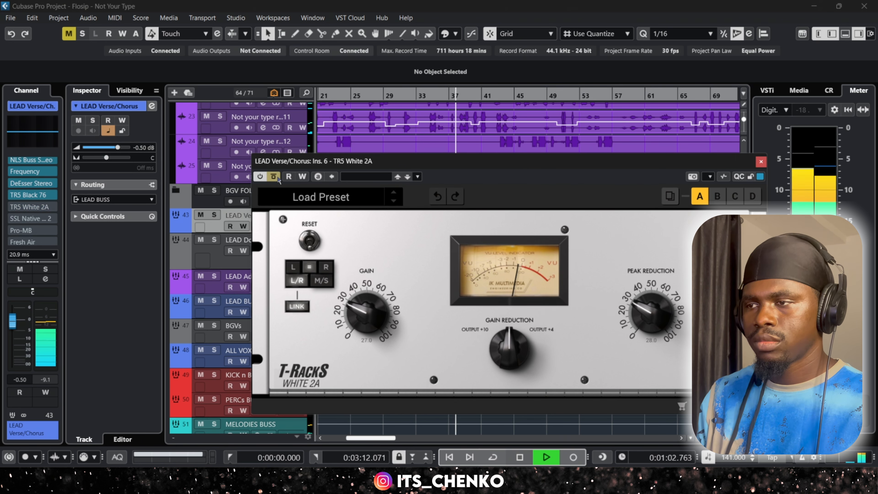
click(274, 177)
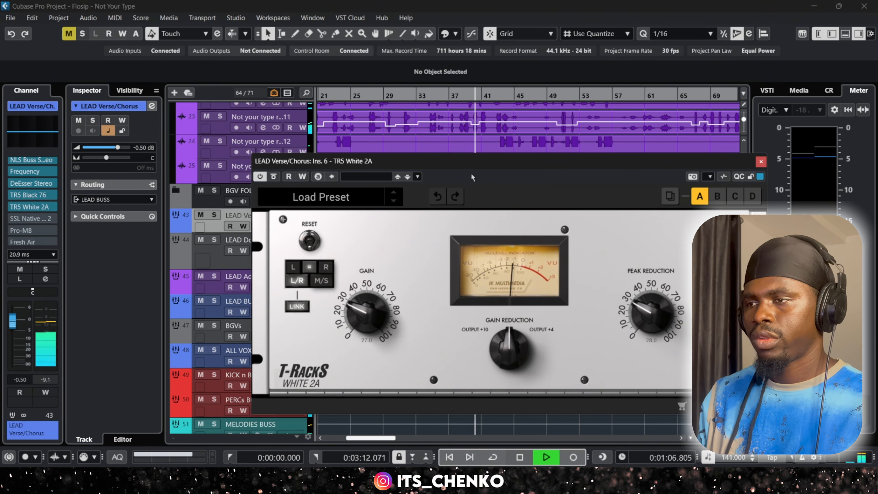
key(space)
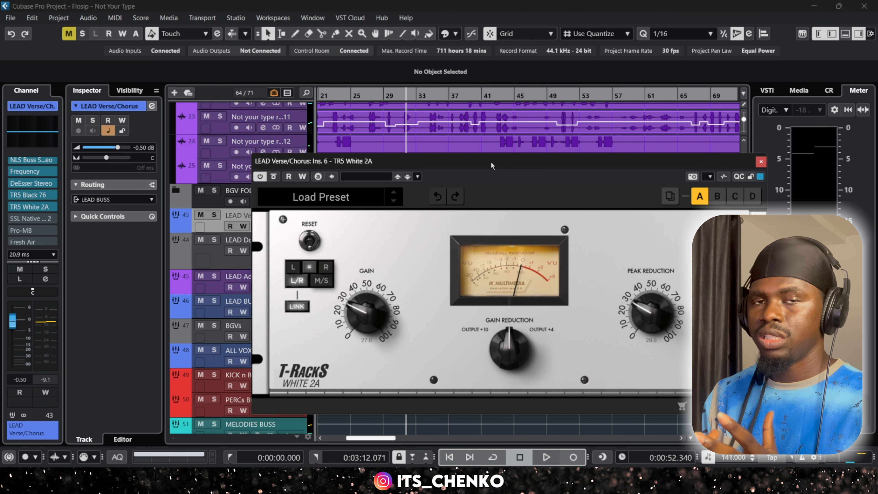
- View the TR5 Black 76 compressor settings on the LEAD Verse/Chorus channel and close its editor
mouse_move(51, 203)
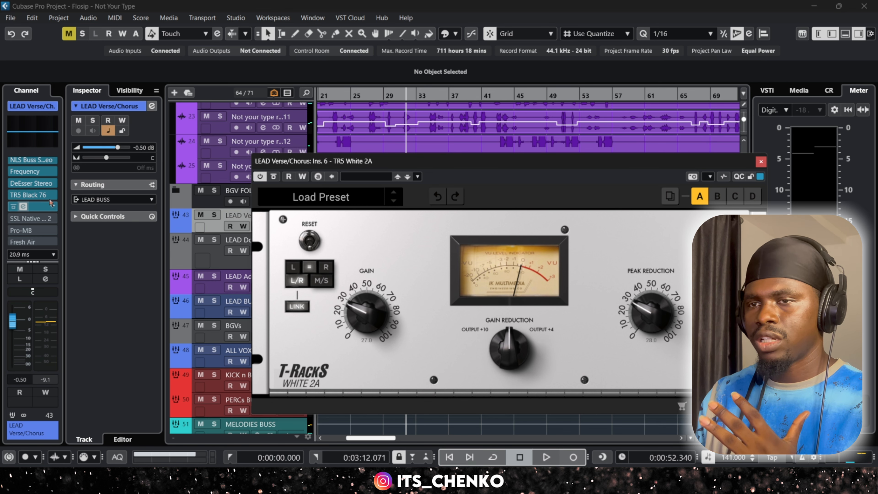
click(22, 195)
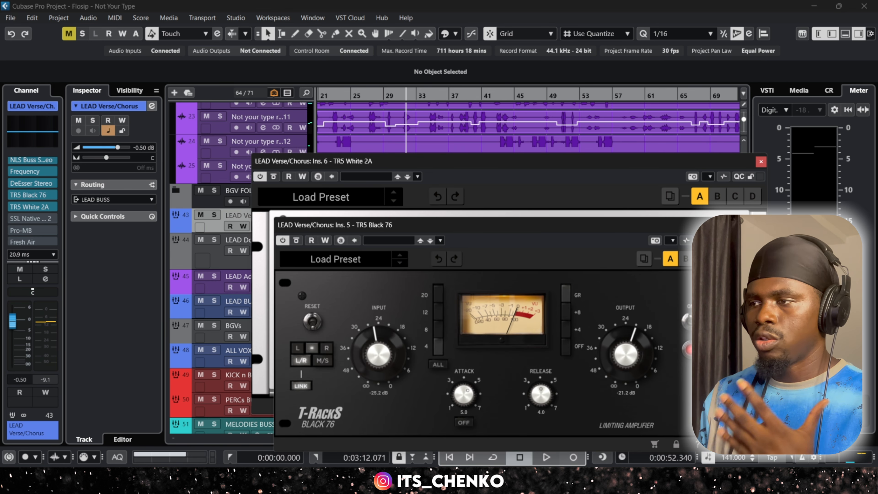
click(724, 225)
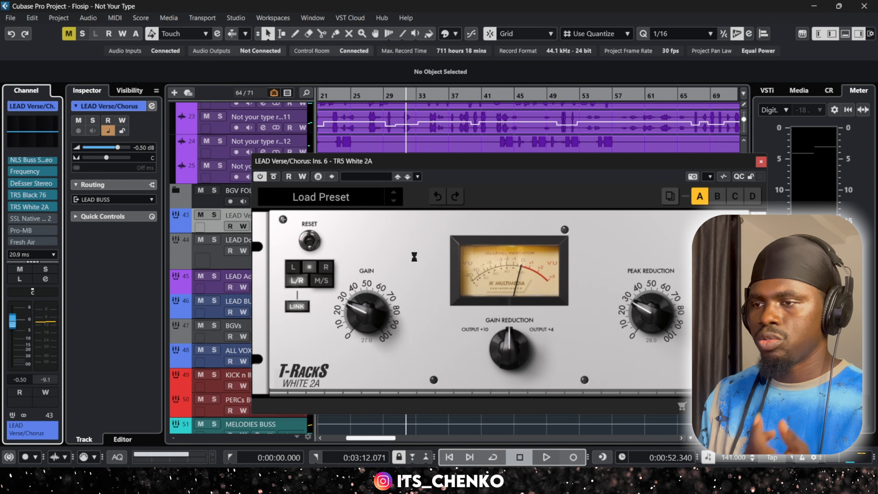
- Compare the lead vocal with the TR5 Black 76 and White 2A bypassed and active during playback, and close the White 2A editor
mouse_move(14, 197)
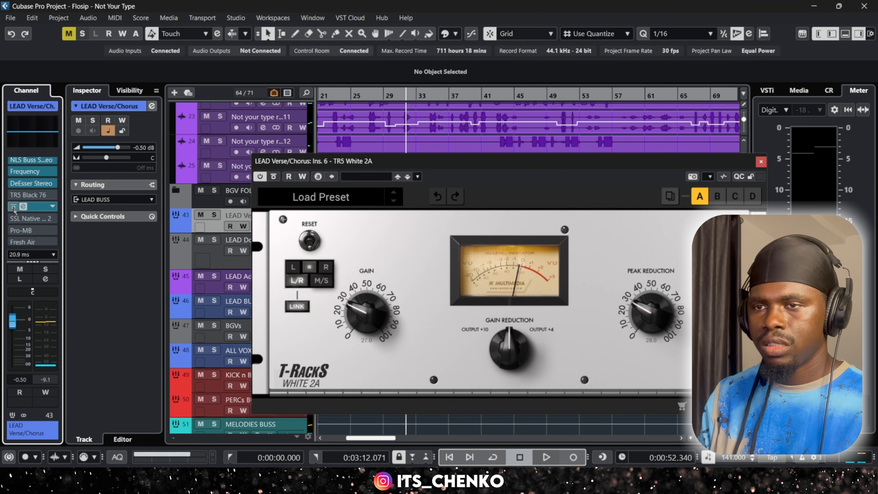
click(13, 207)
key(space)
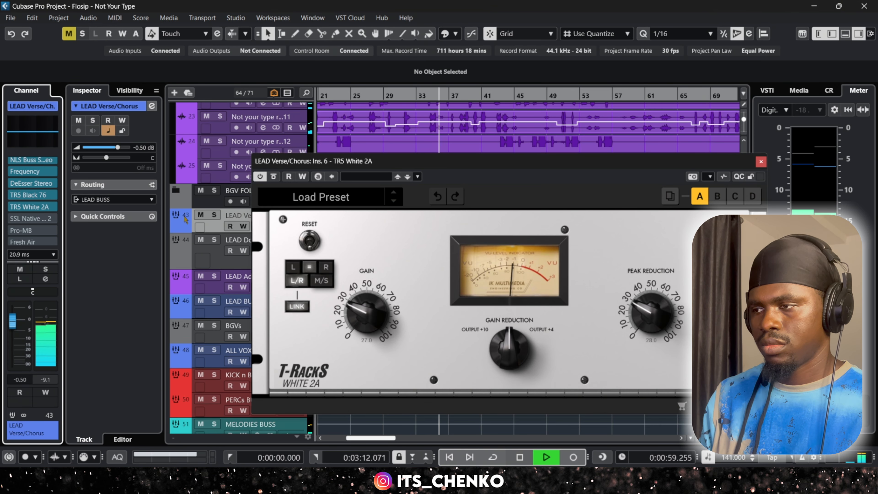
click(761, 161)
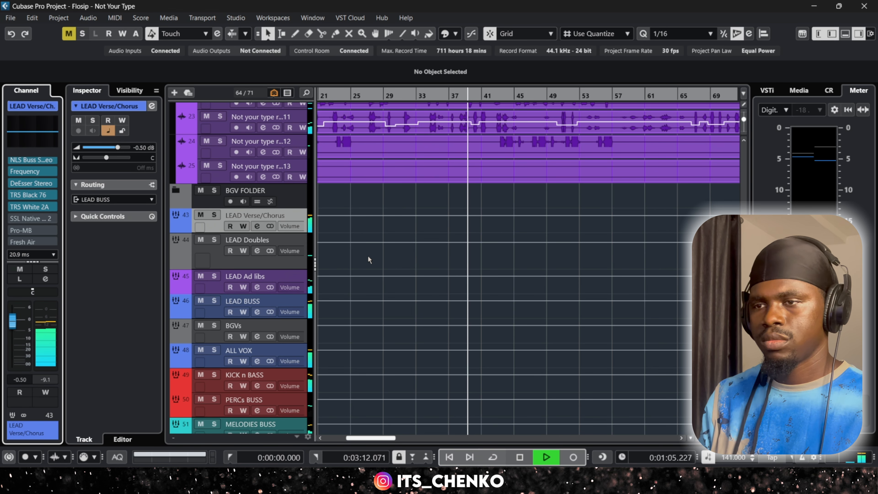
key(space)
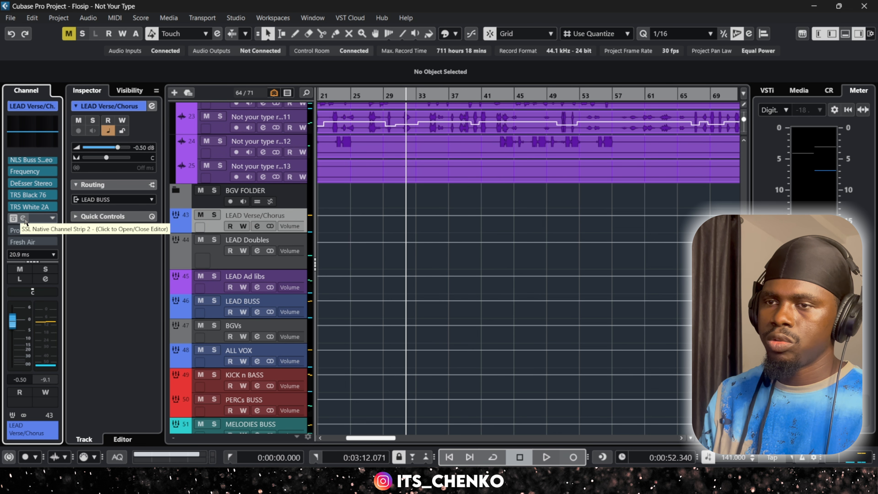
- Open and enable SSL Native Channel Strip 2 on the LEAD Verse/Chorus channel, review its EQ bands, and audition the vocal through it
click(23, 219)
click(16, 221)
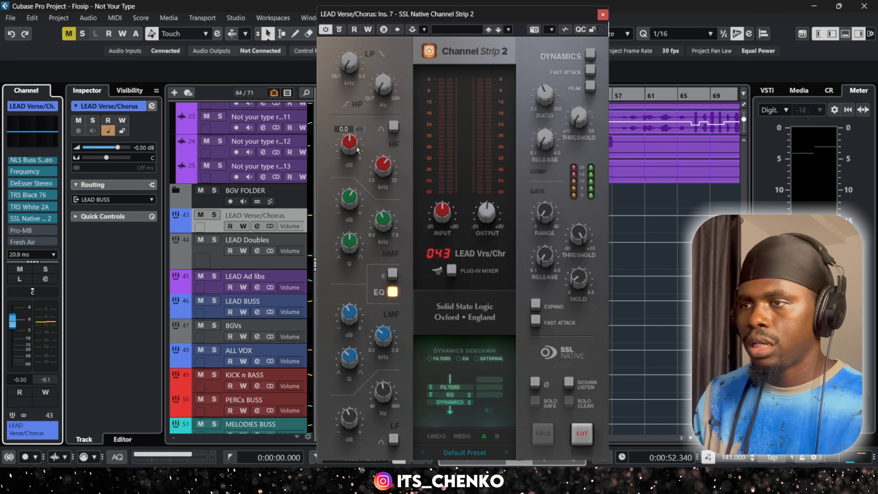
mouse_move(350, 201)
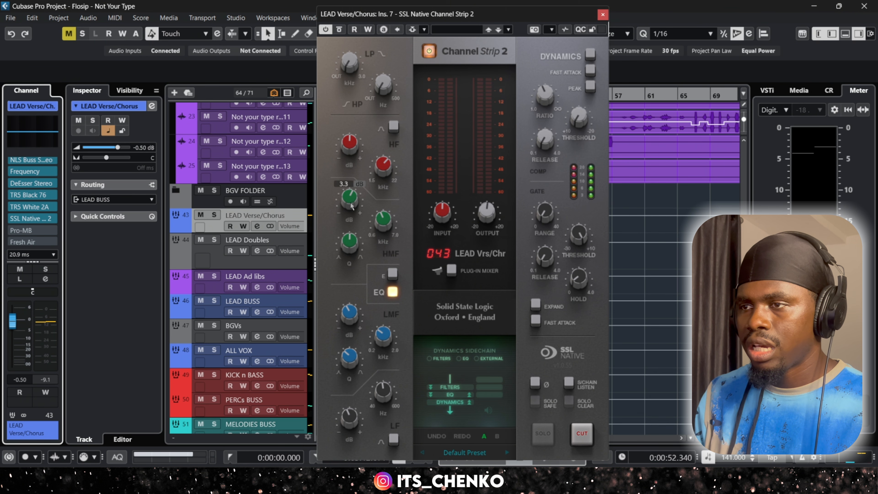
mouse_move(387, 222)
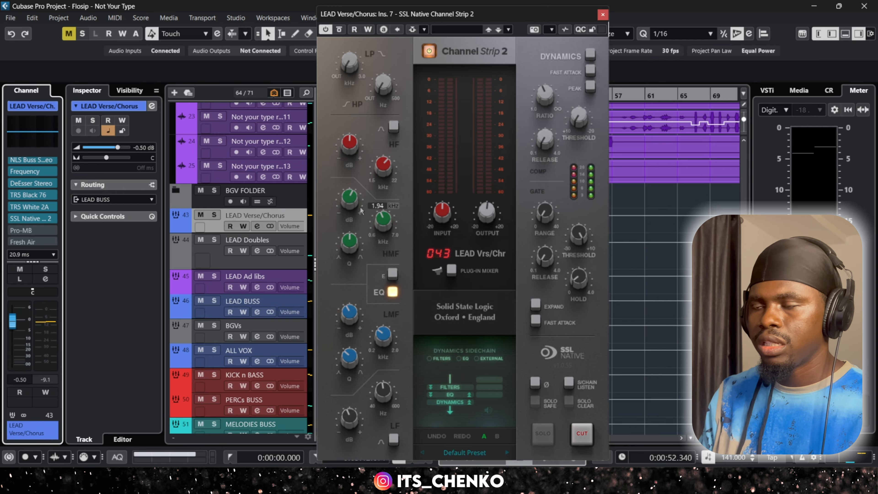
mouse_move(345, 313)
mouse_move(382, 337)
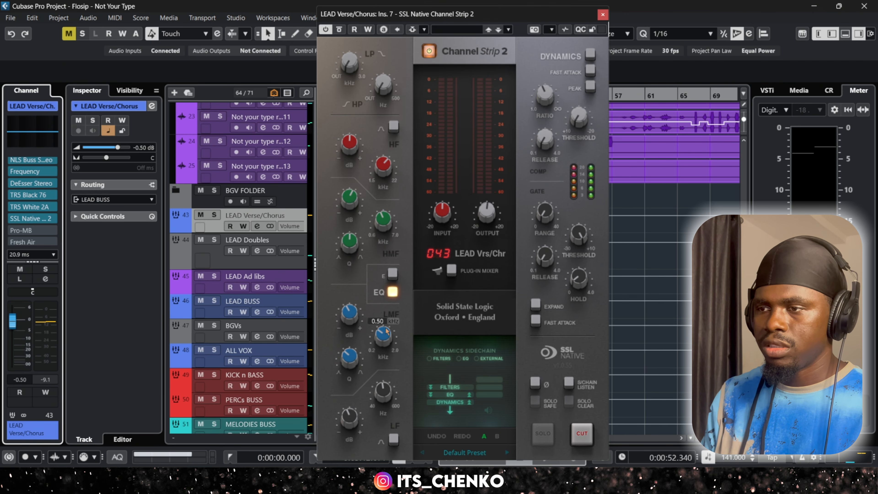
mouse_move(360, 356)
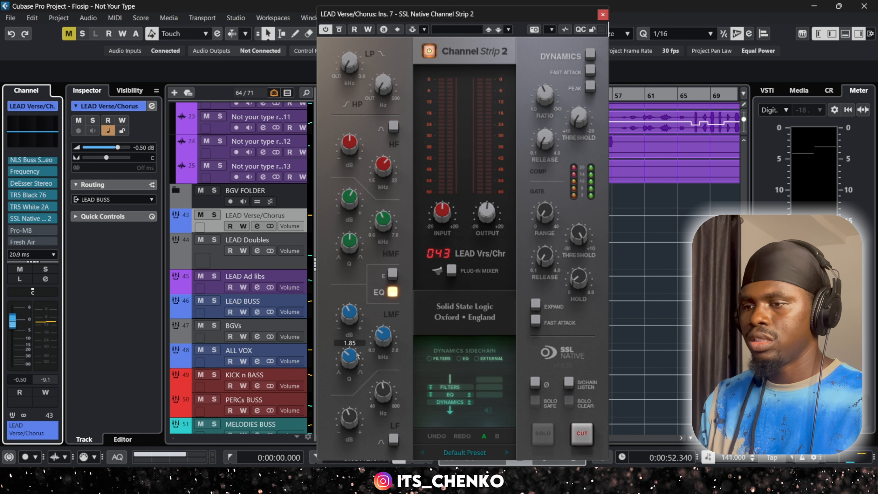
mouse_move(348, 414)
mouse_move(389, 395)
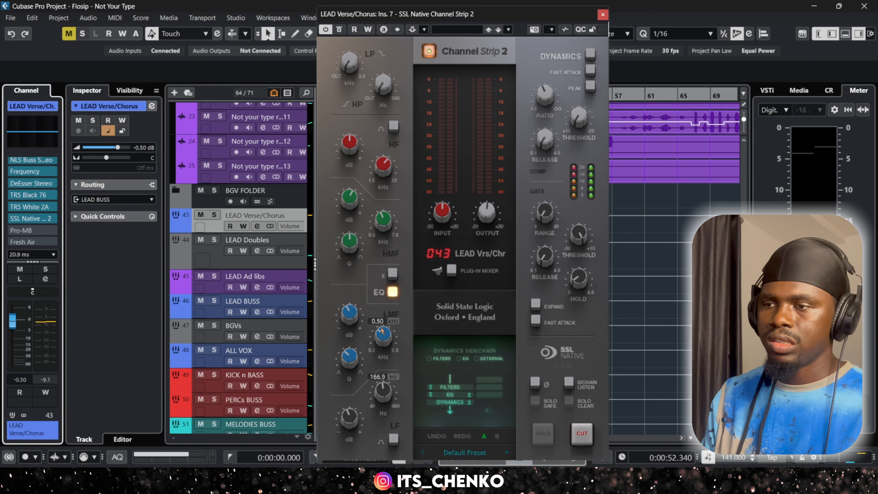
key(space)
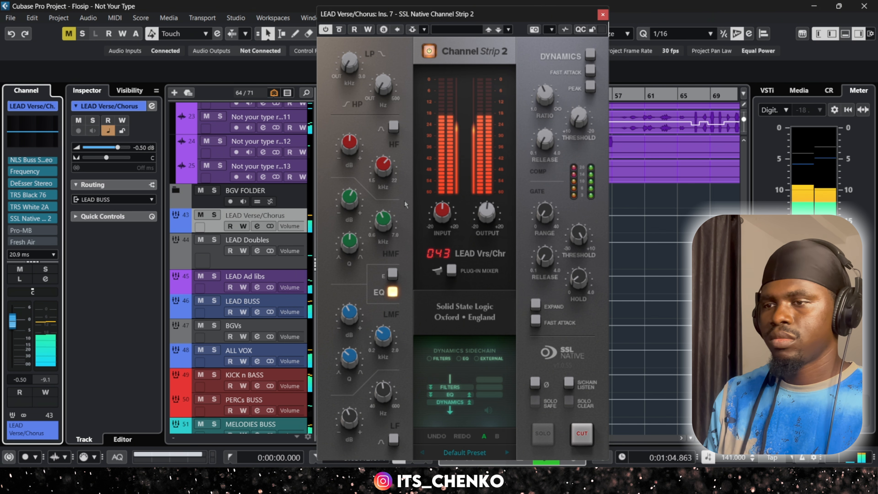
- Open Pro-MB on the LEAD Verse/Chorus channel with the insert enabled, and audition the vocal through its multiband compression
scroll(648, 248, down, 3)
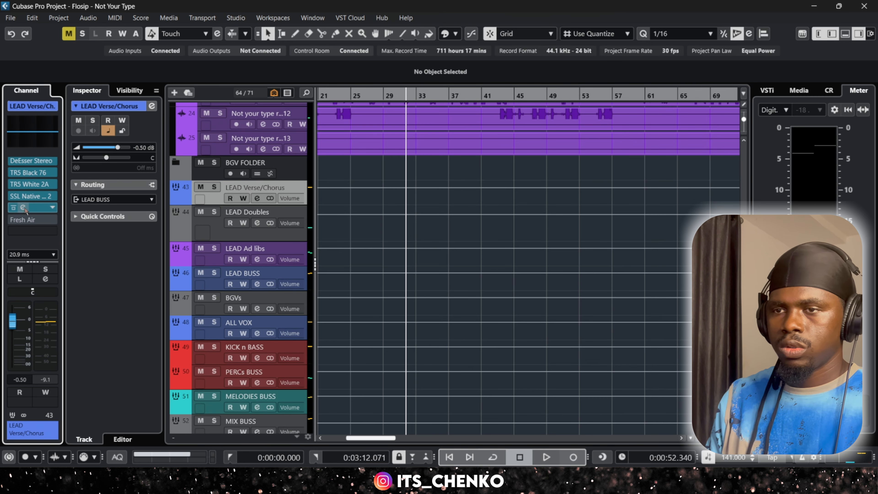
click(23, 207)
drag(553, 102, 495, 95)
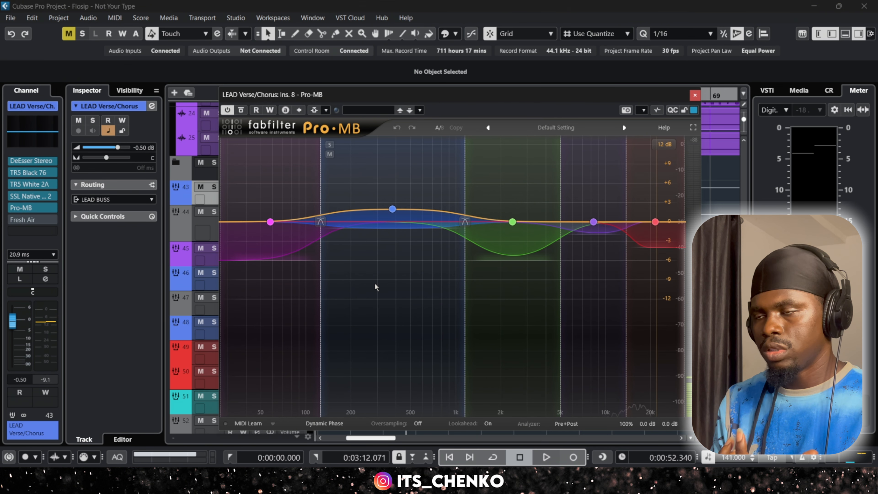
key(space)
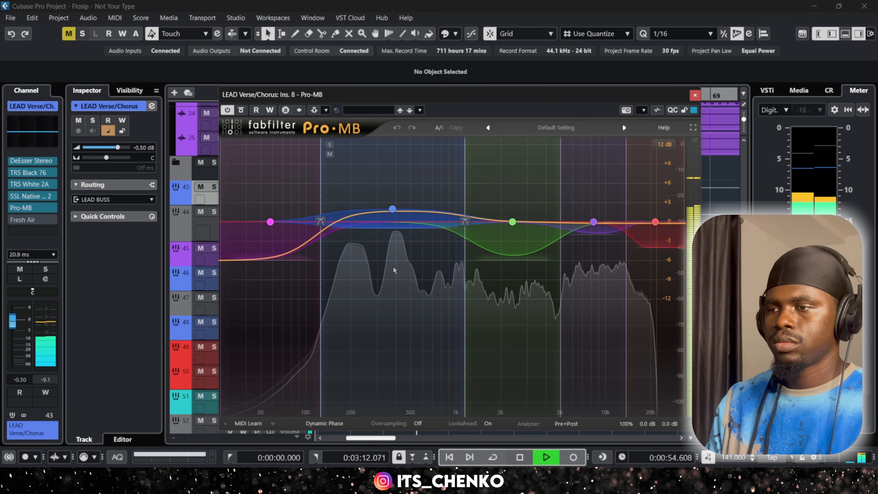
key(space)
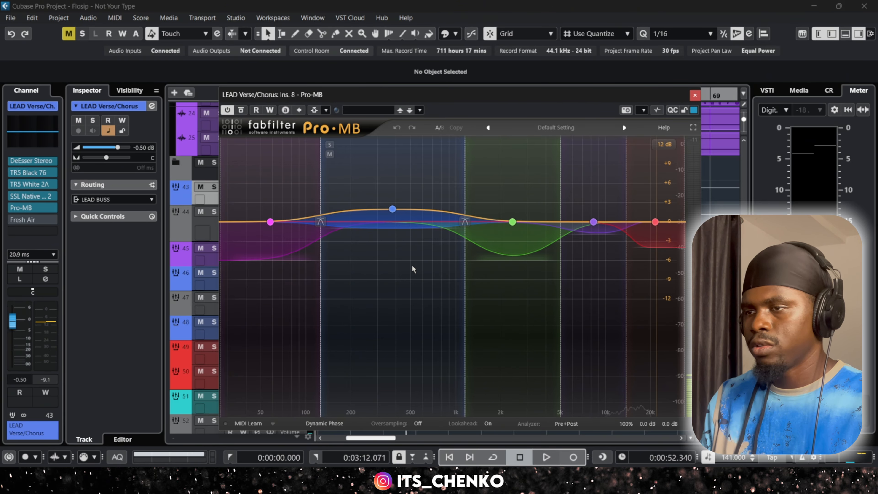
- Play the vocal while watching Pro-MB's gain curve, and examine the settings of its two highest frequency bands
key(space)
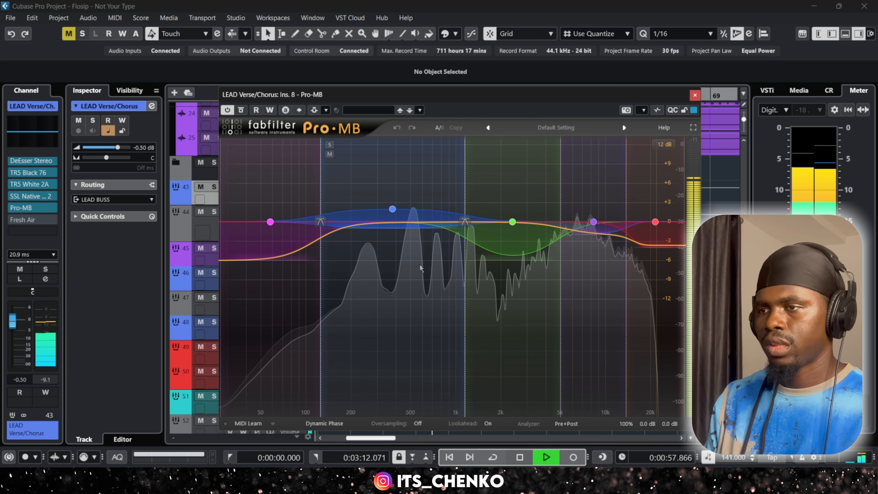
key(space)
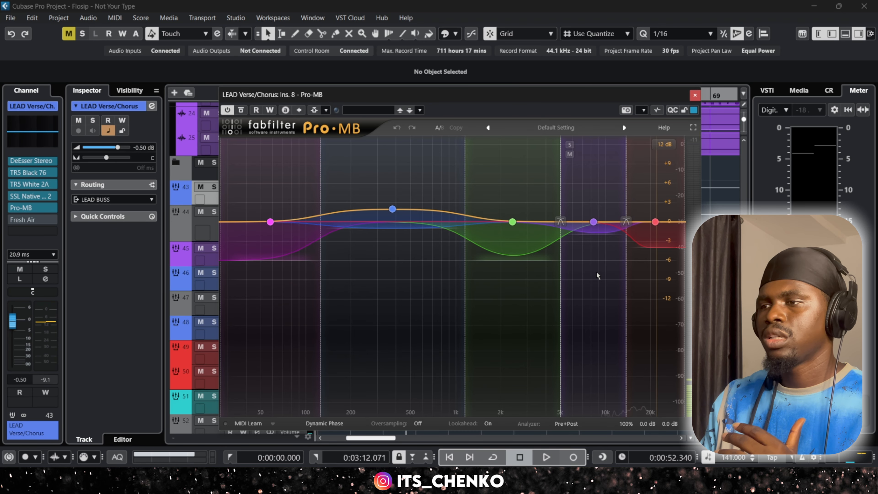
click(597, 275)
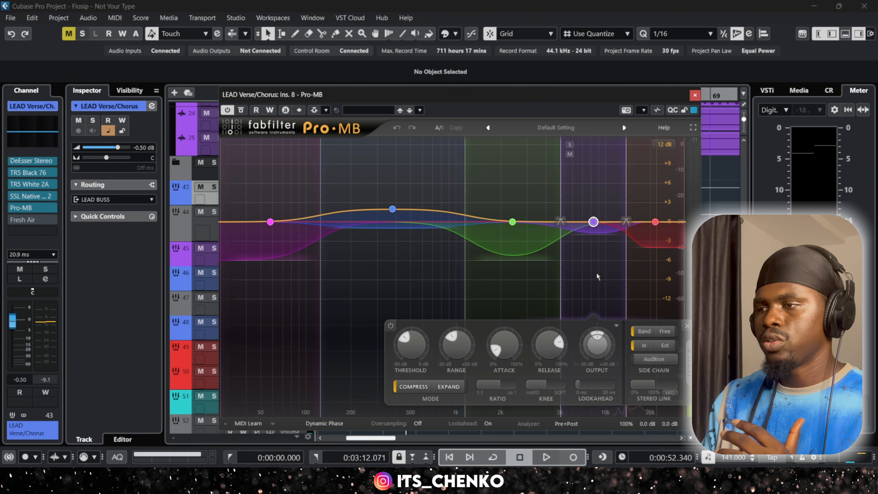
click(649, 269)
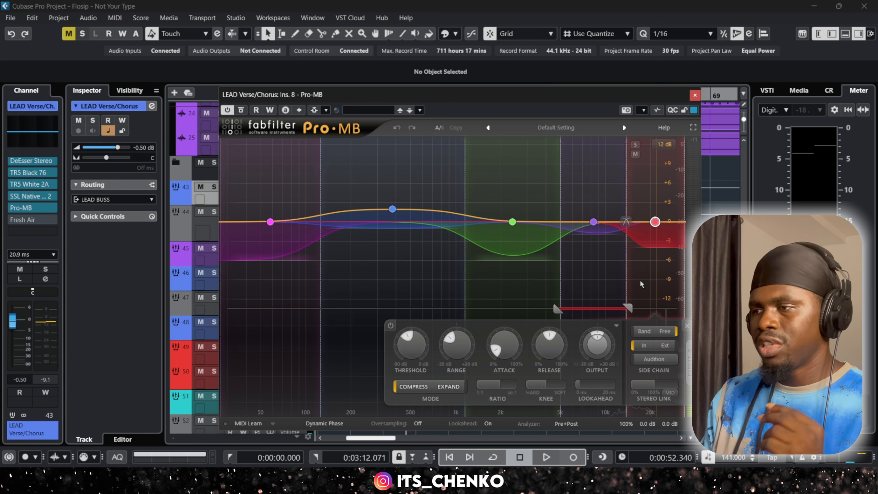
- Close the Pro-MB editor and listen to the processed lead vocal in the song with the vocal tracks in view
key(space)
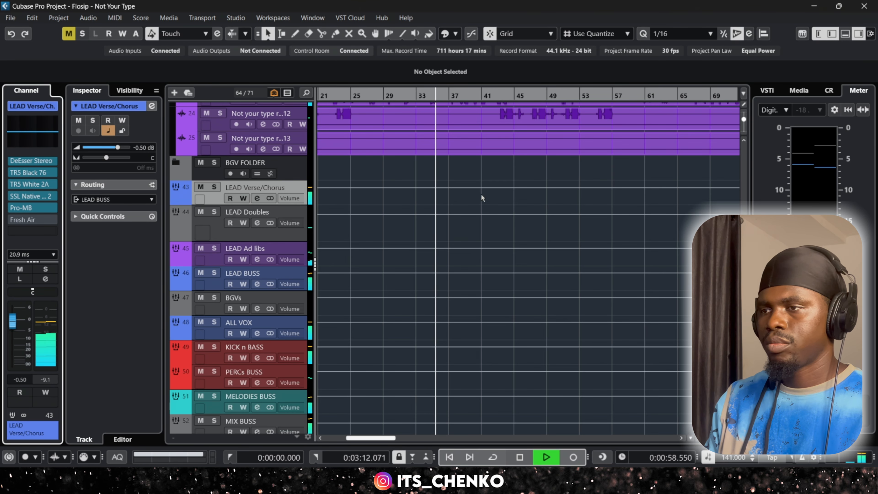
scroll(481, 194, up, 5)
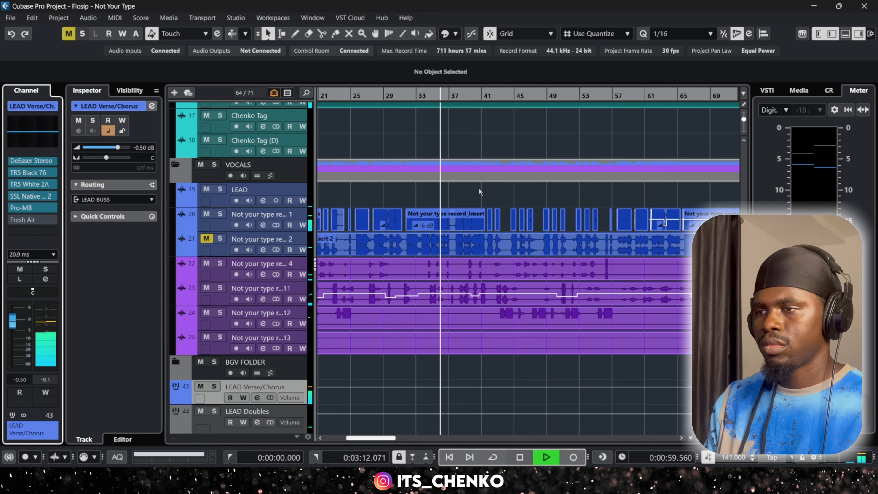
key(space)
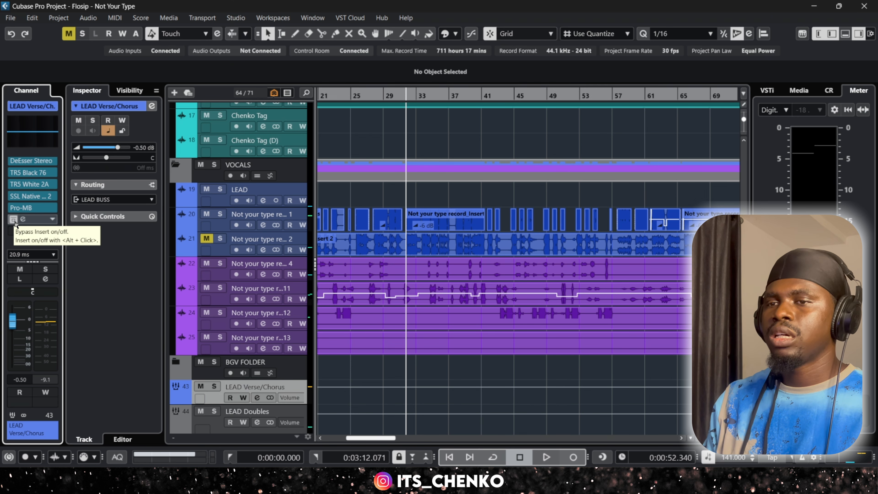
- Open and enable Fresh Air on the LEAD Verse/Chorus channel, and compare the vocal with it bypassed and active during playback
click(23, 220)
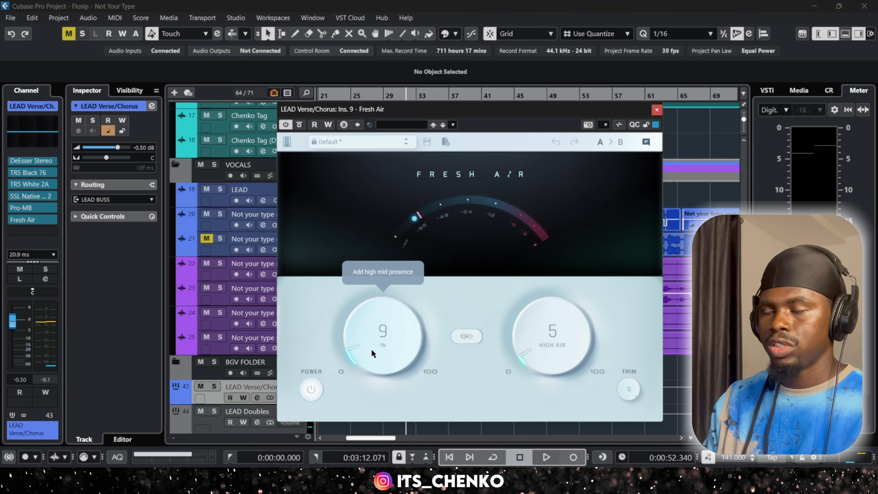
key(space)
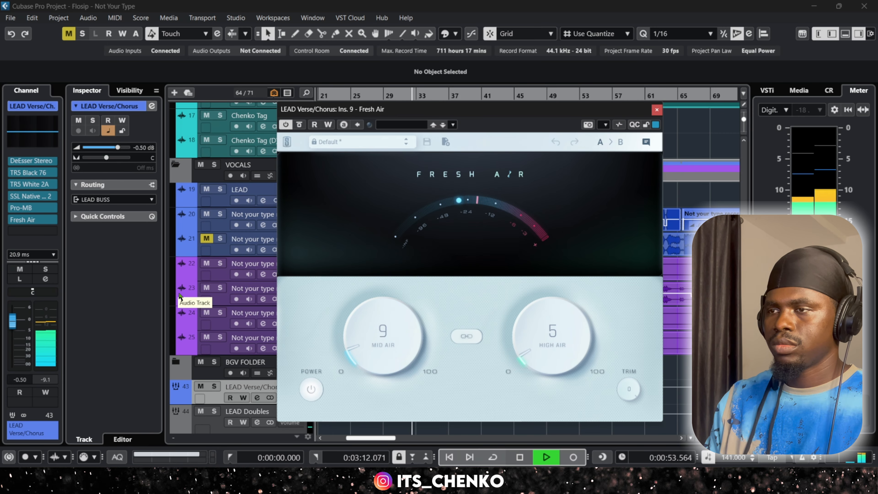
click(14, 220)
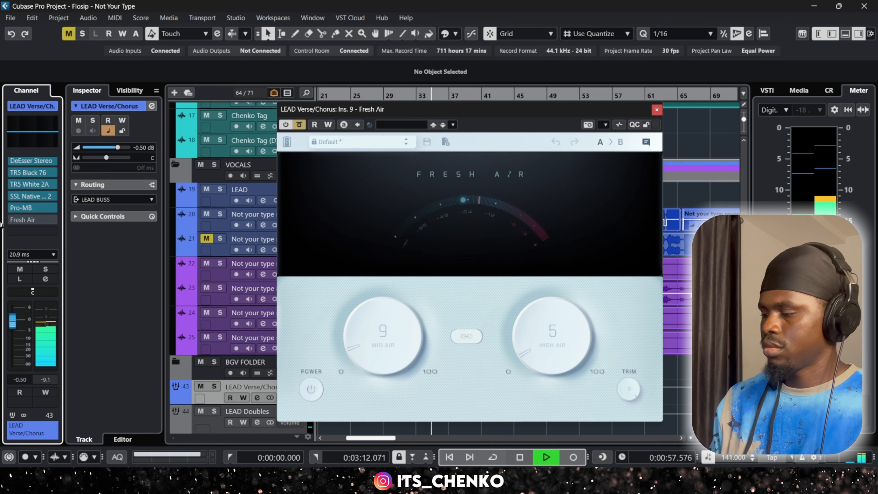
click(13, 220)
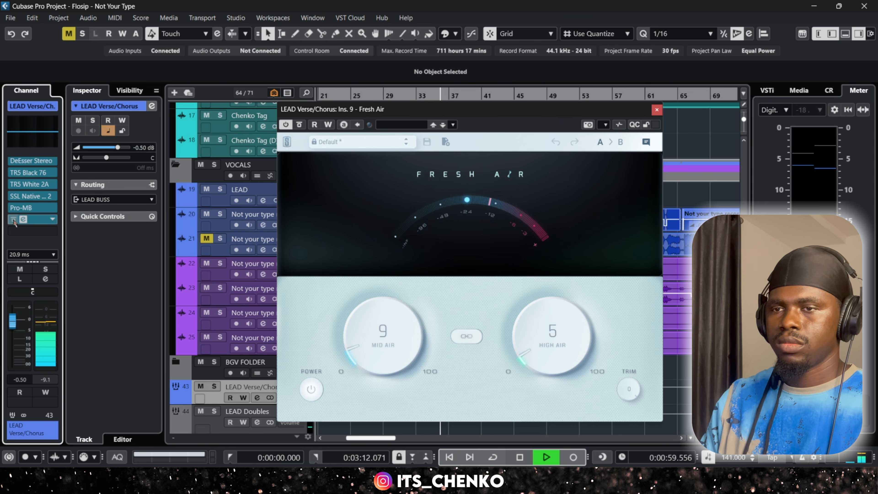
key(space)
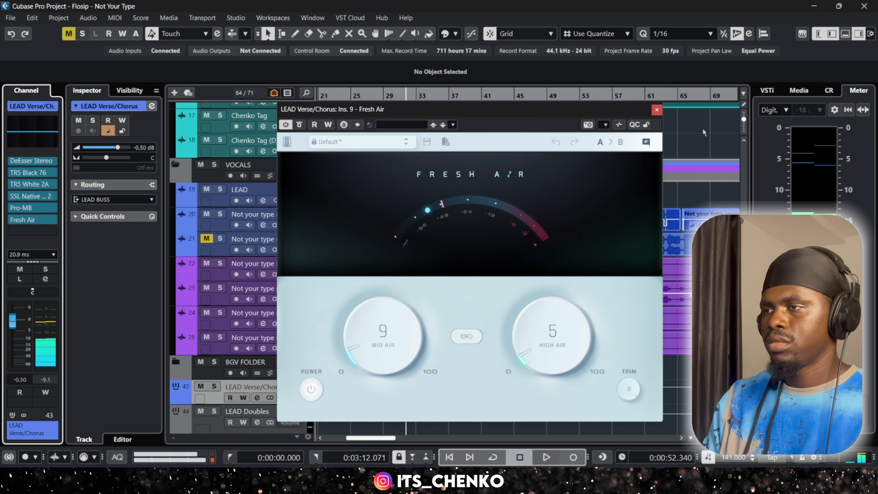
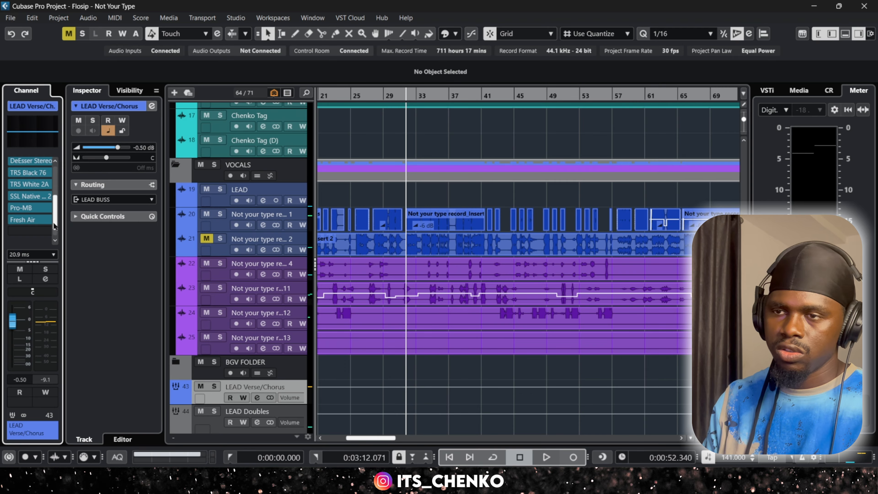
- Compare the lead vocal with the whole LEAD Verse/Chorus insert chain bypassed and active during playback, leaving the inserts active
drag(54, 226, 56, 200)
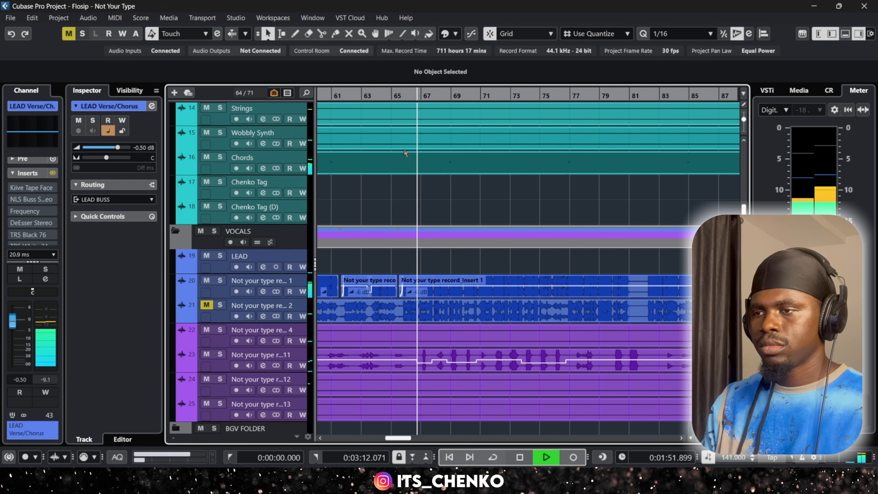
scroll(455, 313, down, 4)
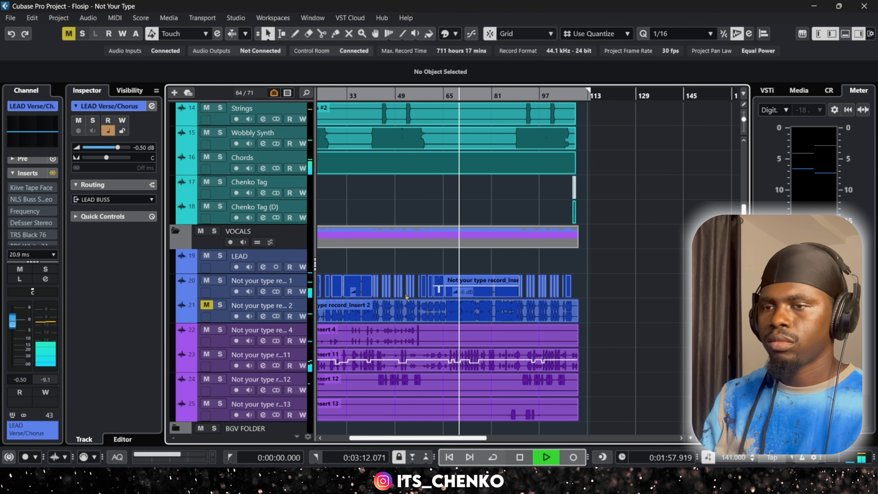
click(52, 173)
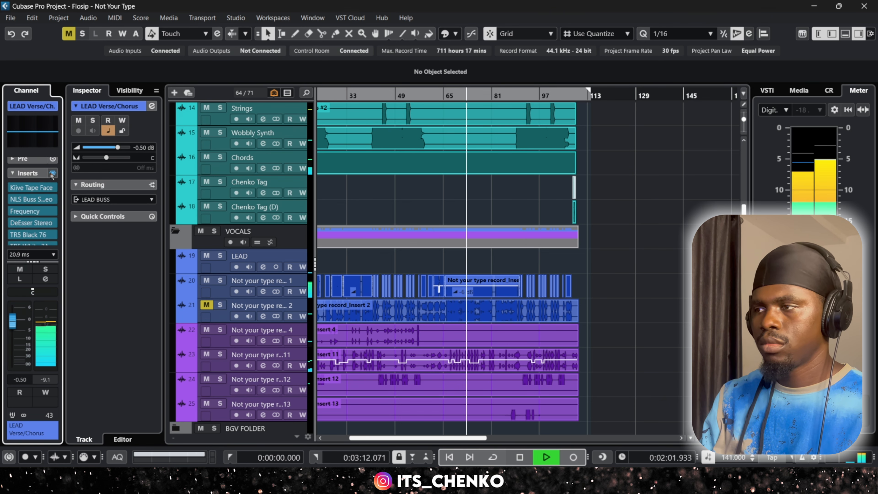
click(52, 173)
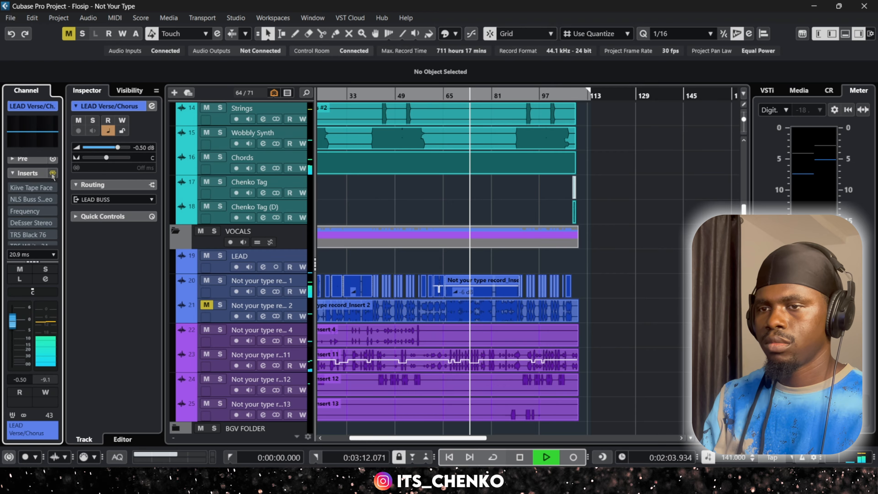
click(52, 174)
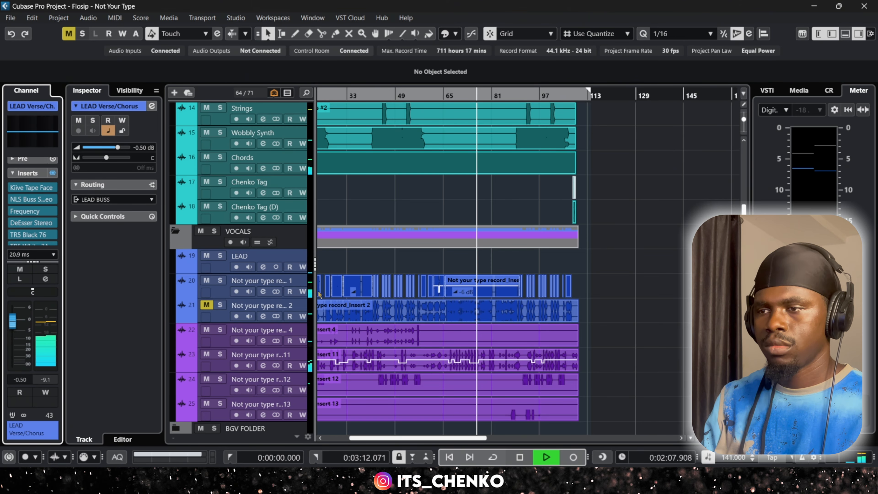
- Stop playback, unmute the second lead vocal track, and play the section with it included
click(211, 313)
key(space)
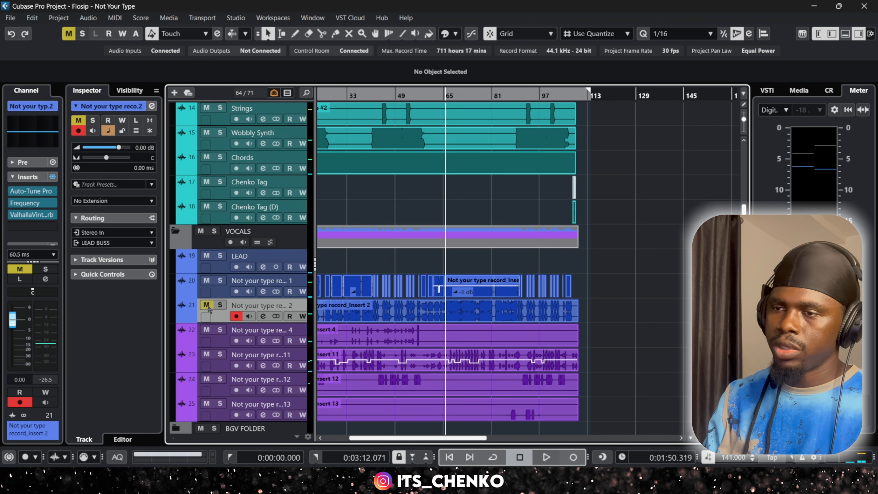
click(207, 306)
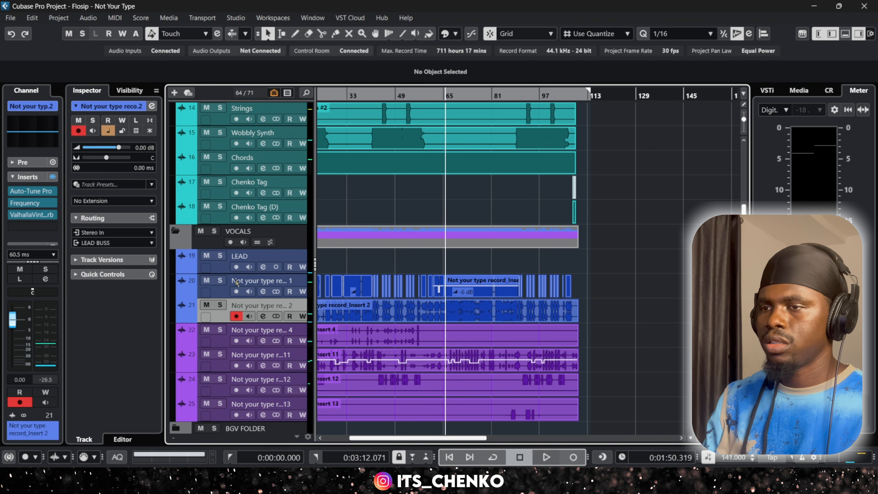
key(space)
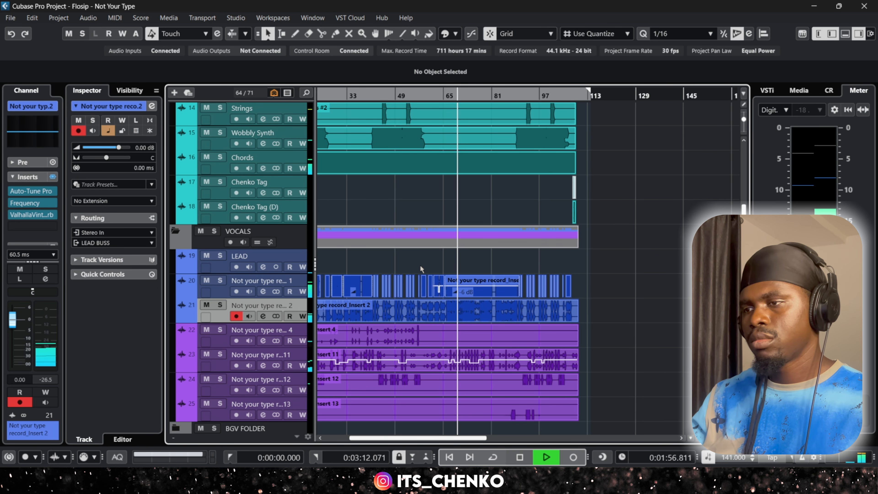
- Activate the bypassed sends on the LEAD Verse/Chorus channel and look through its send list
scroll(420, 265, down, 5)
scroll(429, 251, up, 4)
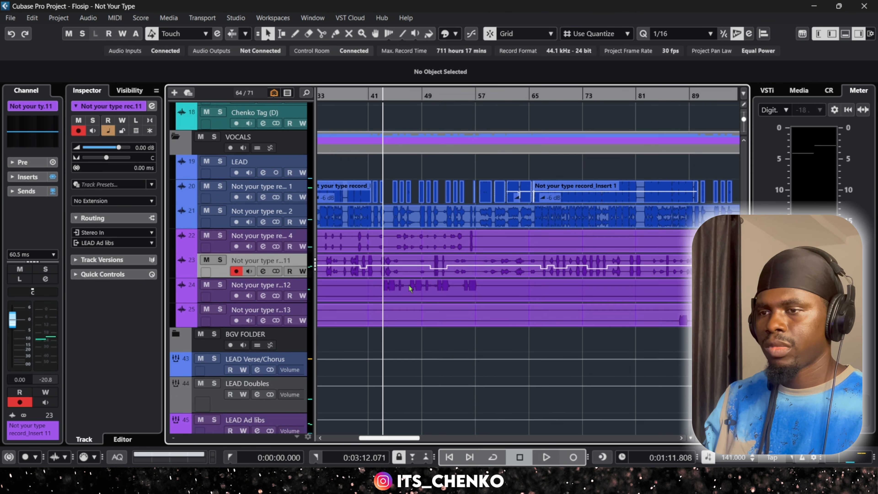
scroll(408, 285, down, 2)
click(219, 308)
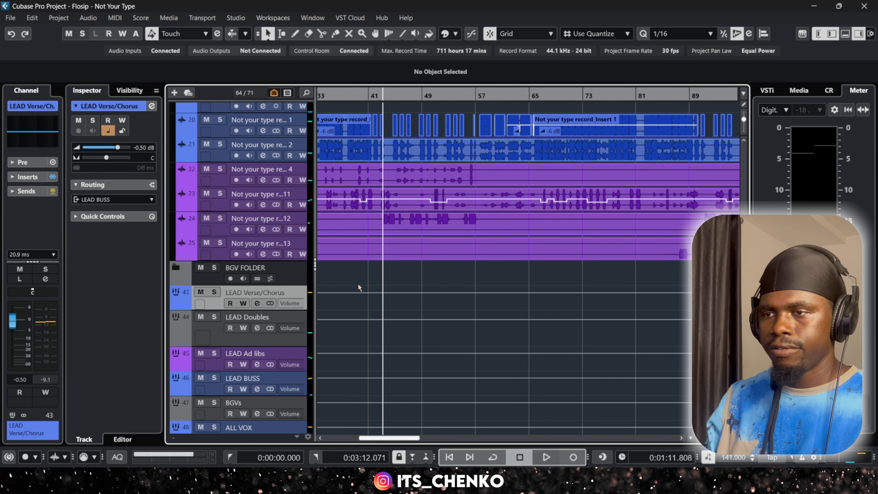
click(48, 191)
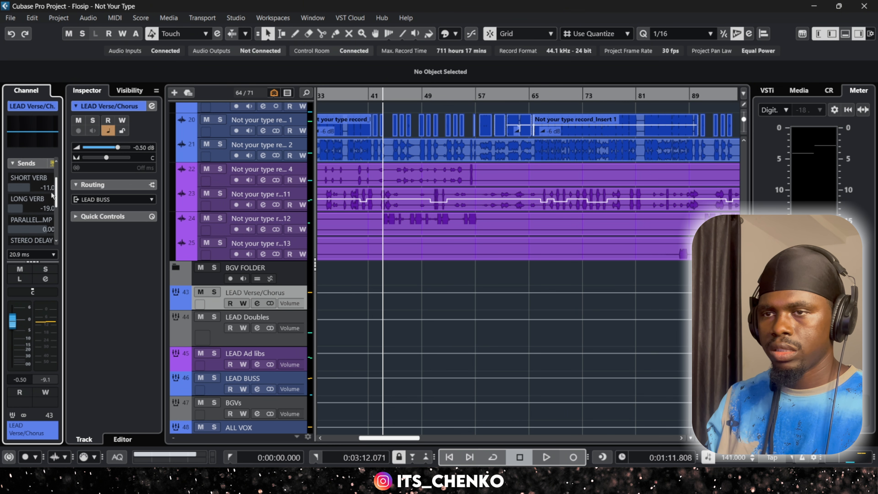
click(53, 162)
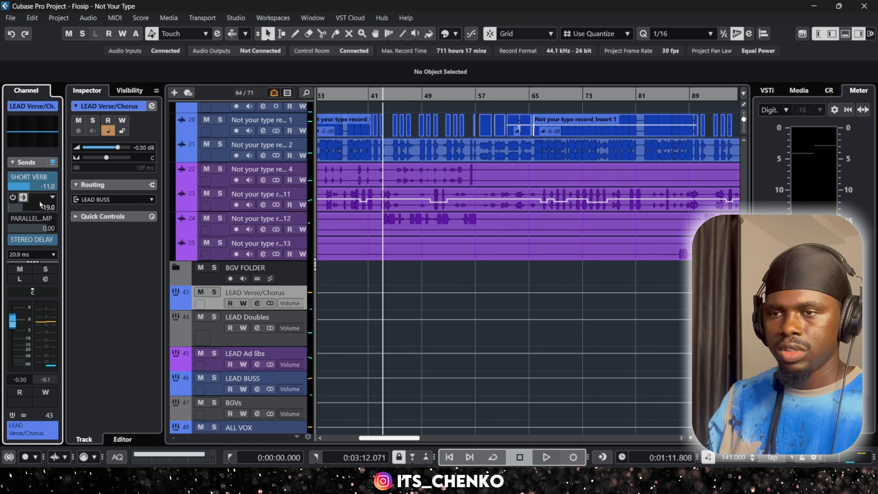
scroll(46, 205, down, 1)
scroll(34, 225, up, 1)
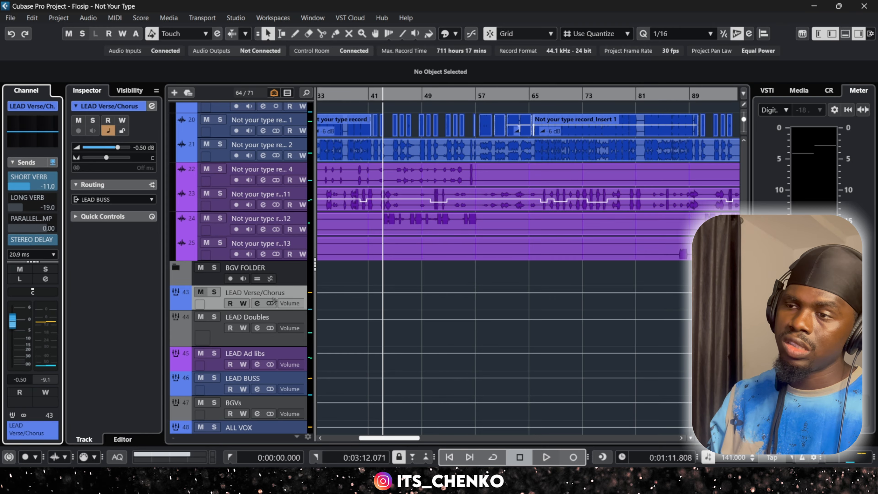
- Examine the sends on the second lead vocal track, and the reverb and delay send levels on LEAD Verse/Chorus
scroll(374, 254, up, 2)
scroll(374, 255, up, 3)
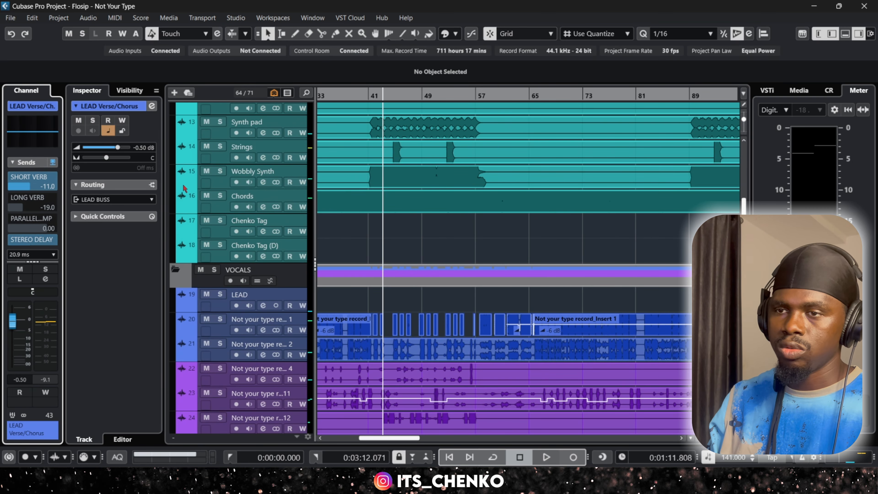
scroll(430, 299, down, 3)
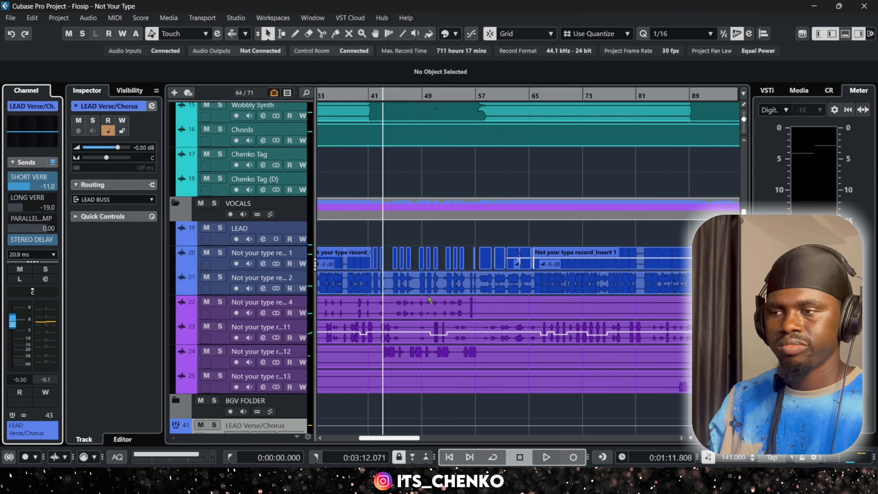
click(222, 290)
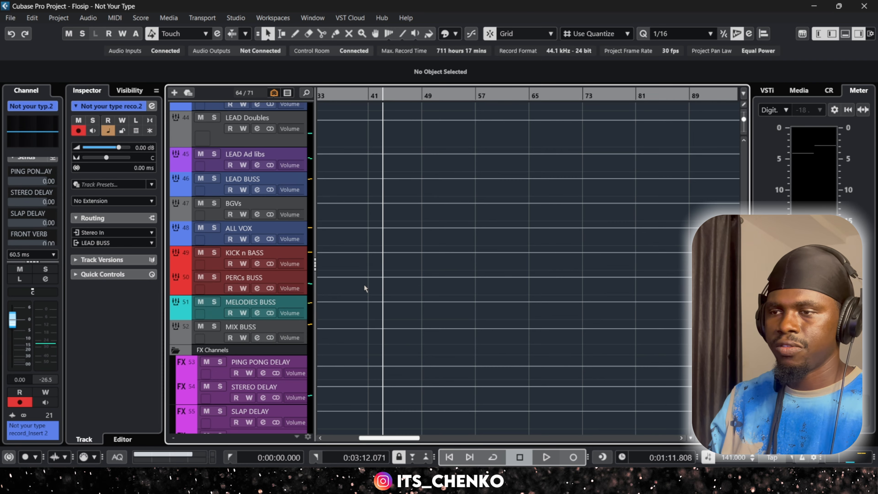
scroll(346, 282, down, 10)
scroll(358, 280, up, 3)
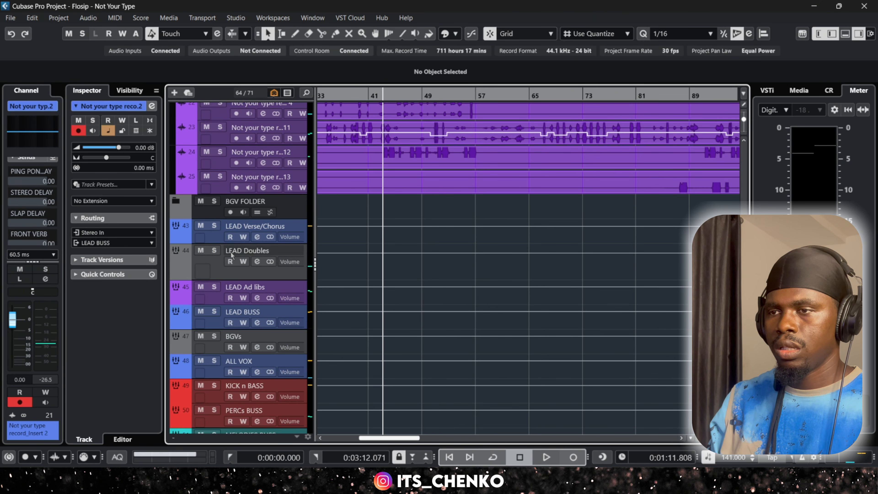
click(211, 240)
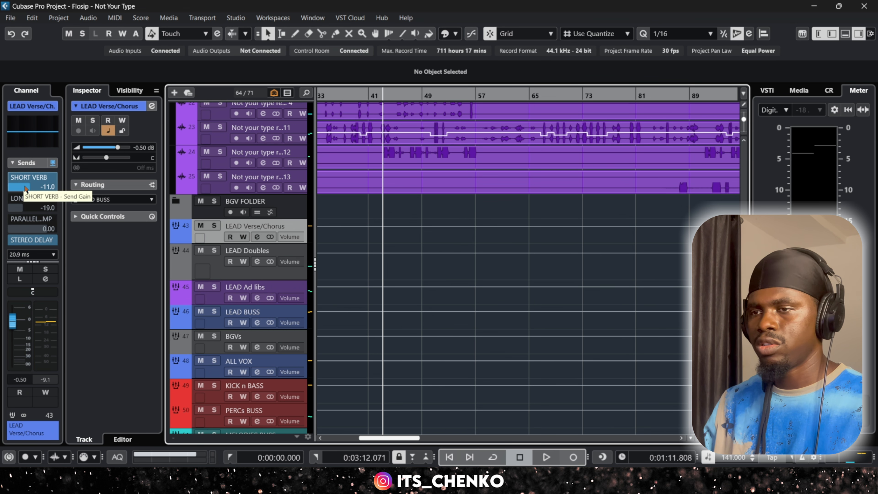
scroll(25, 187, down, 3)
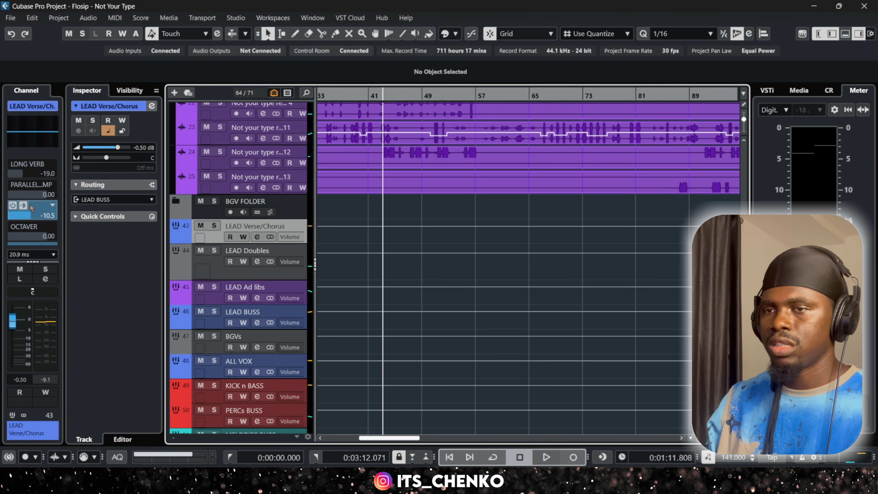
scroll(32, 216, down, 1)
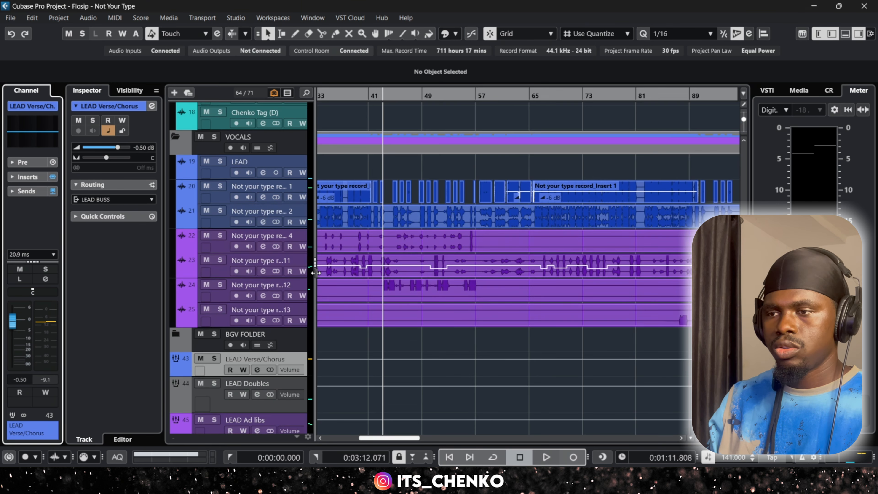
- Select the LEAD Ad libs channel, show its inserts, and activate the bypassed insert chain
scroll(370, 296, down, 4)
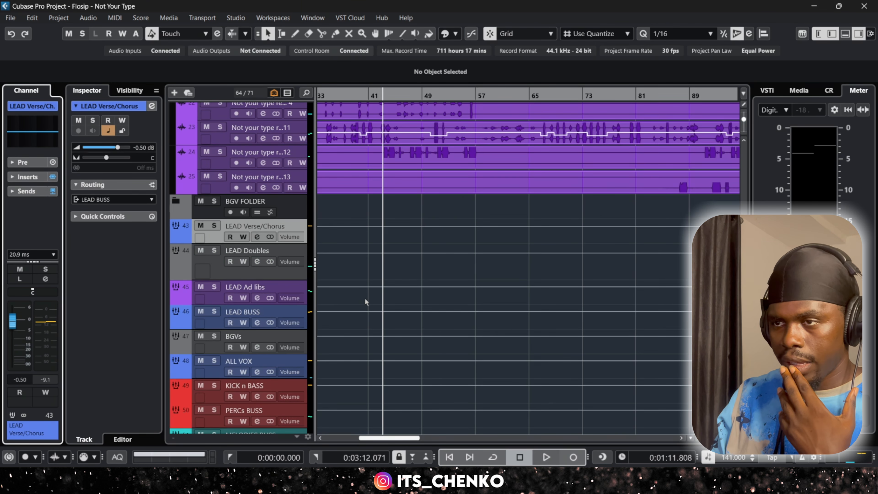
click(222, 270)
click(218, 293)
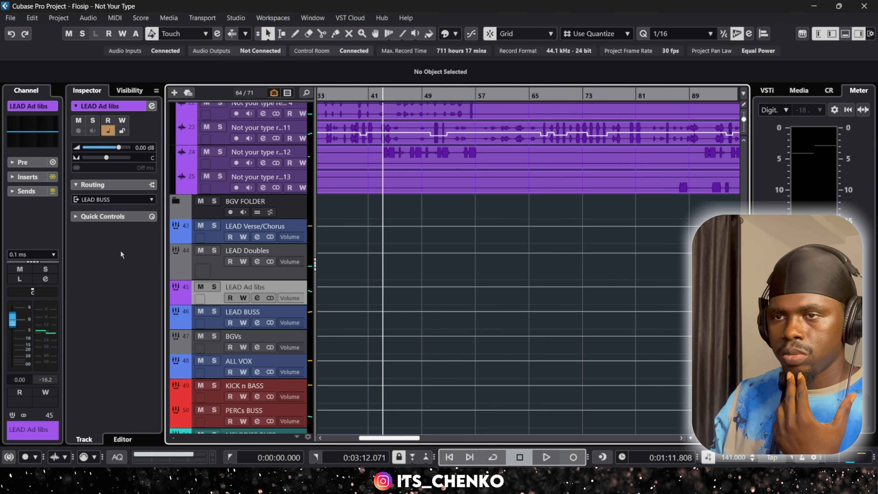
click(34, 177)
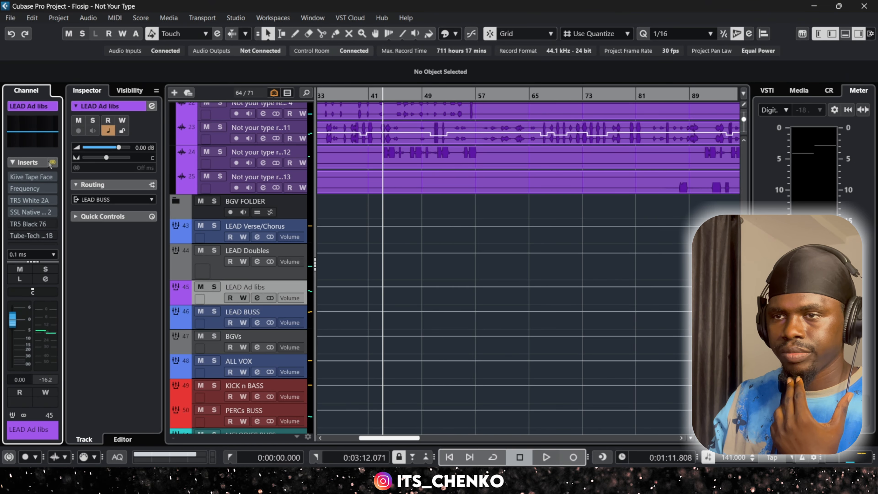
click(54, 164)
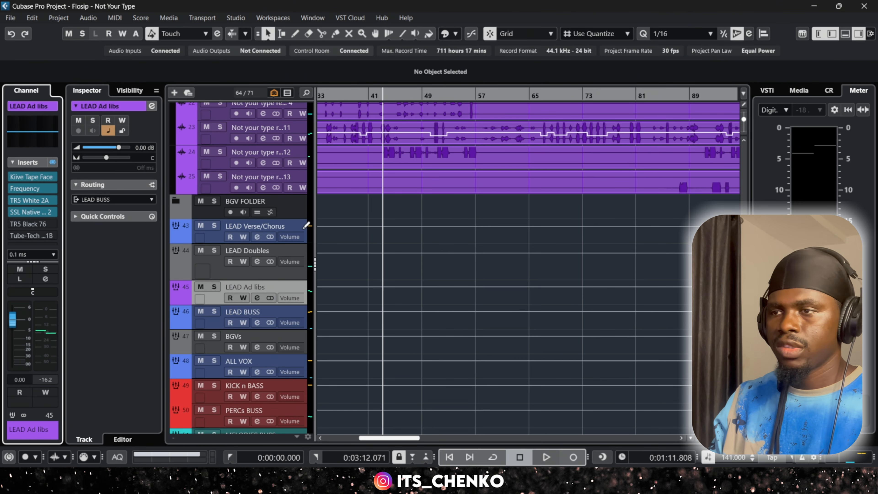
- Inspect the Kiive Tape Face and Frequency EQ settings on LEAD Ad libs, closing each editor after viewing
click(34, 177)
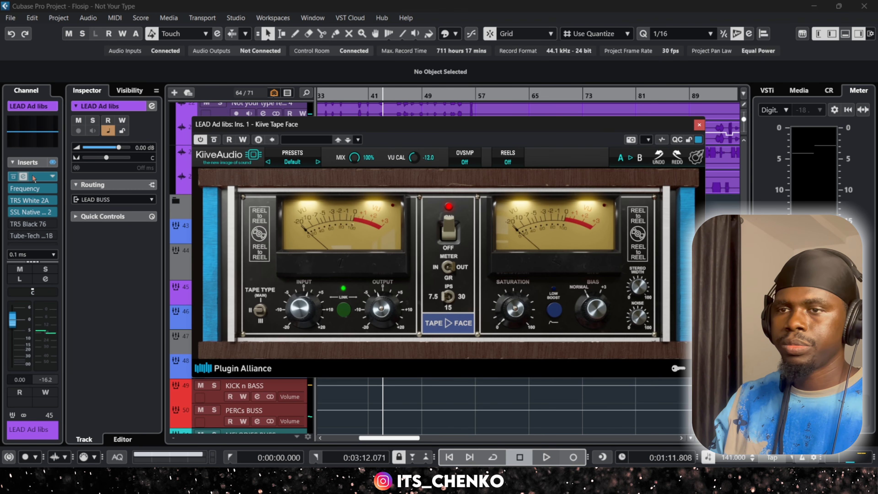
click(32, 177)
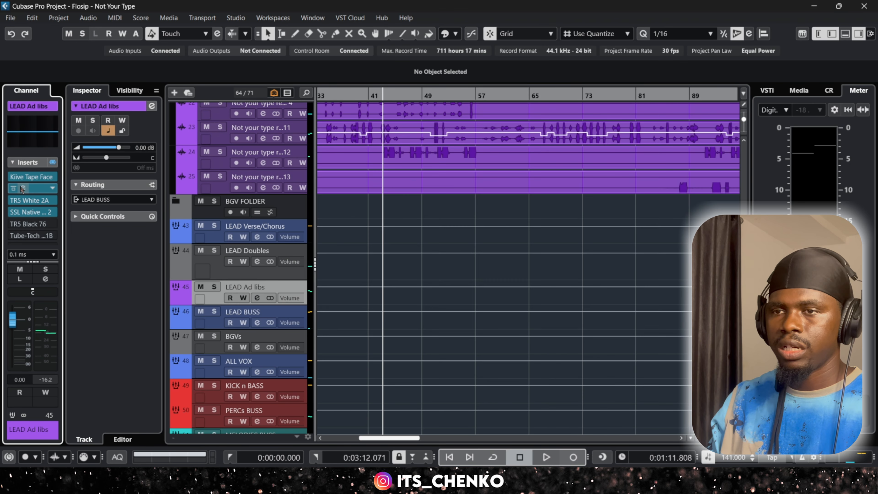
click(22, 188)
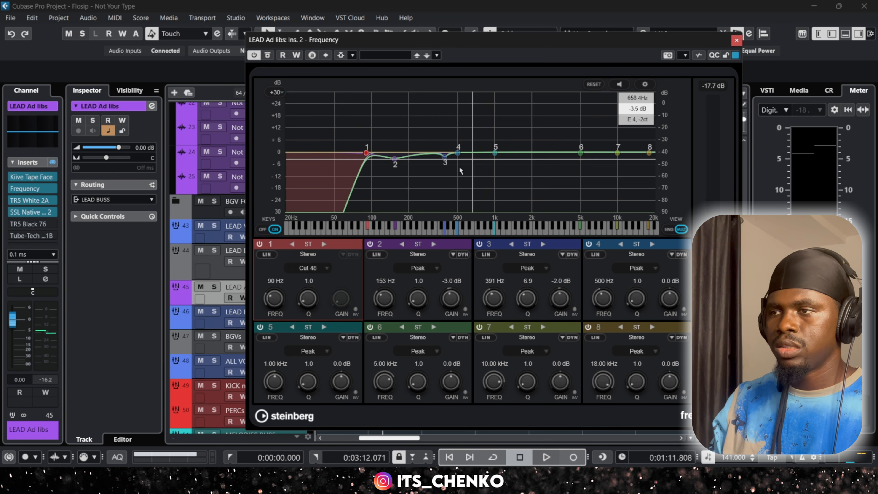
click(737, 39)
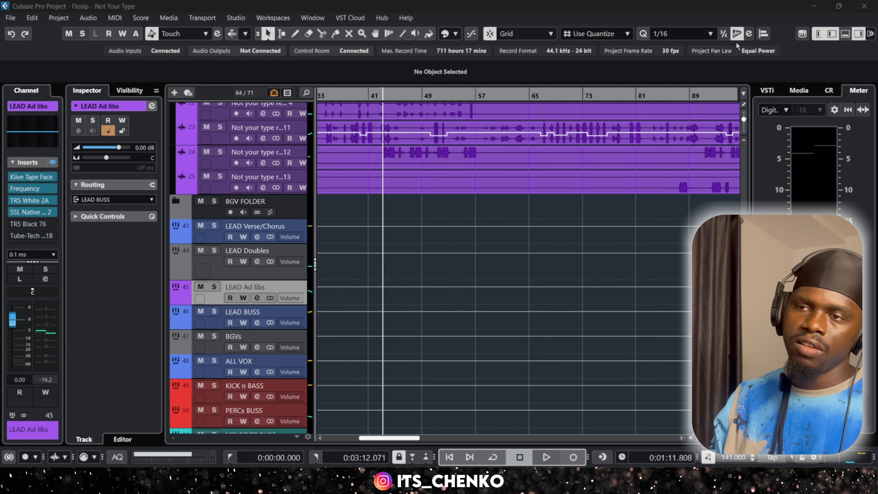
- Open TR5 White 2A on LEAD Ad libs, watch its gain reduction while the song plays, and close the editor
click(22, 201)
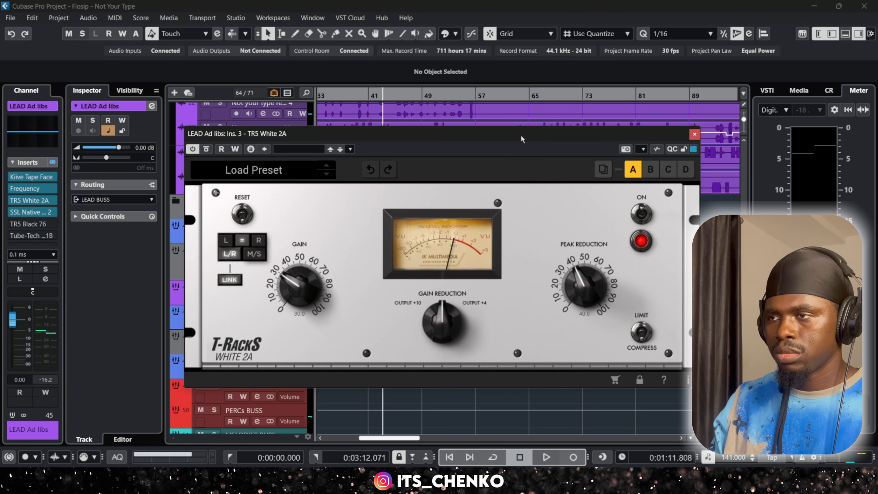
drag(522, 139, 534, 270)
scroll(421, 183, down, 2)
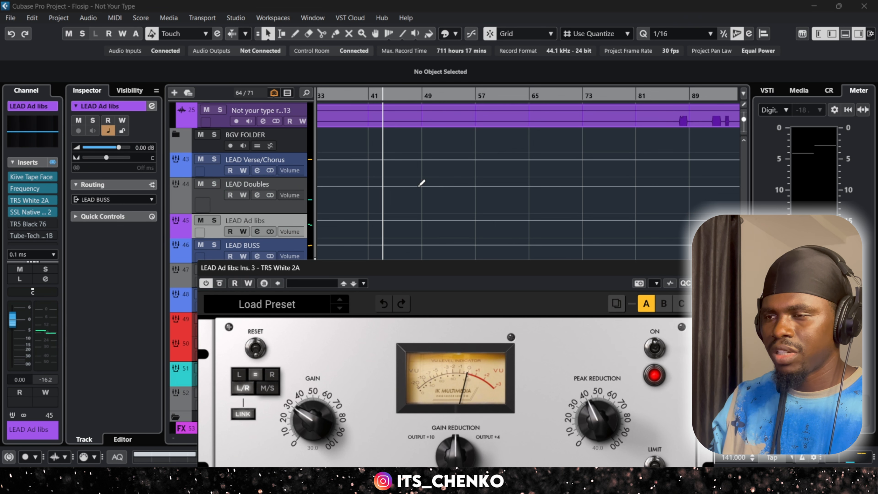
scroll(421, 182, up, 3)
scroll(406, 190, down, 3)
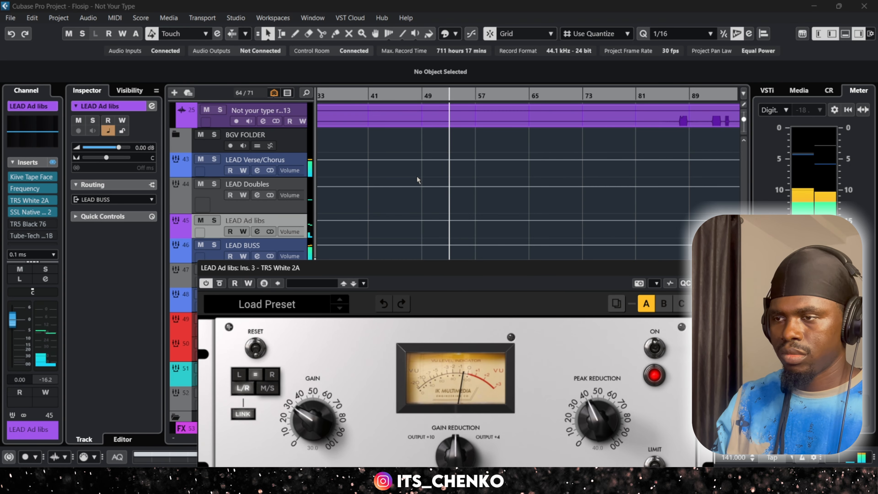
key(space)
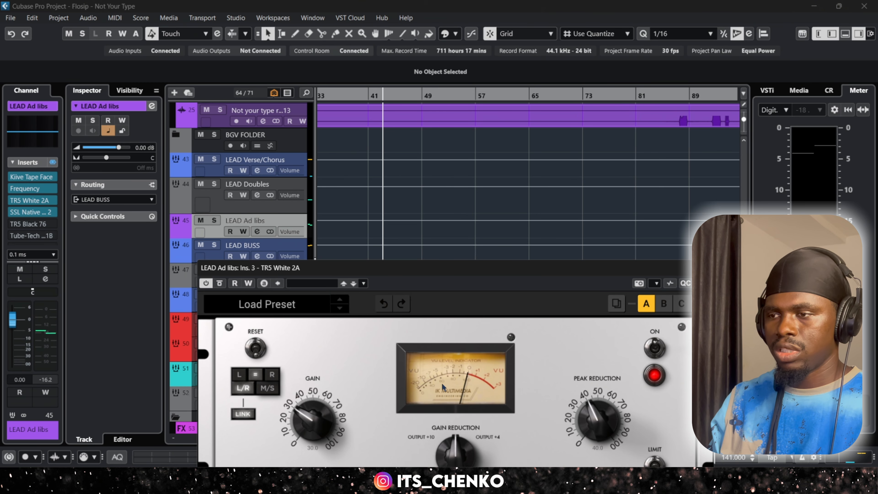
drag(505, 266, 520, 192)
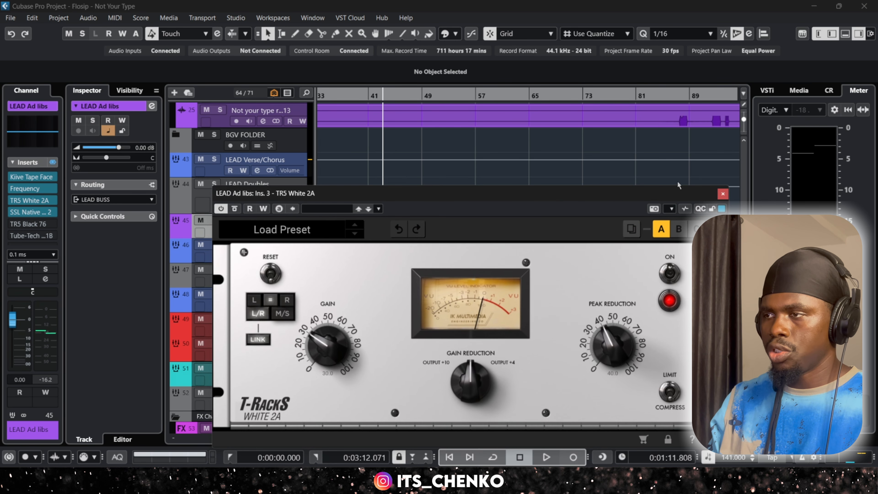
click(723, 194)
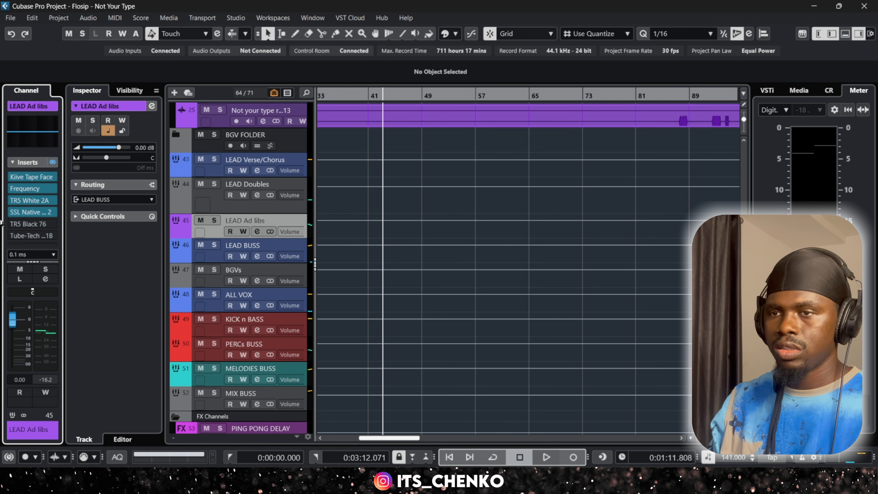
- Open SSL Native Channel Strip 2 on LEAD Ad libs, inspect the LF, LMF, HMF and HF equalizer settings, and close the editor
click(31, 211)
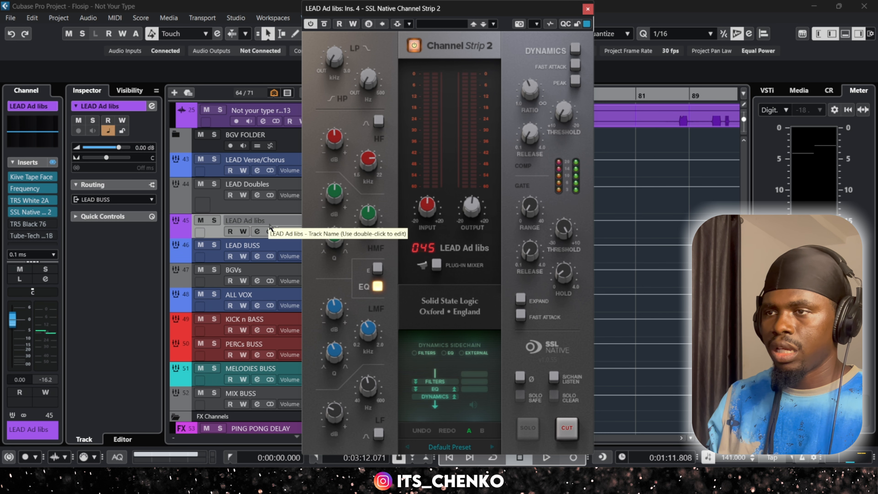
mouse_move(327, 299)
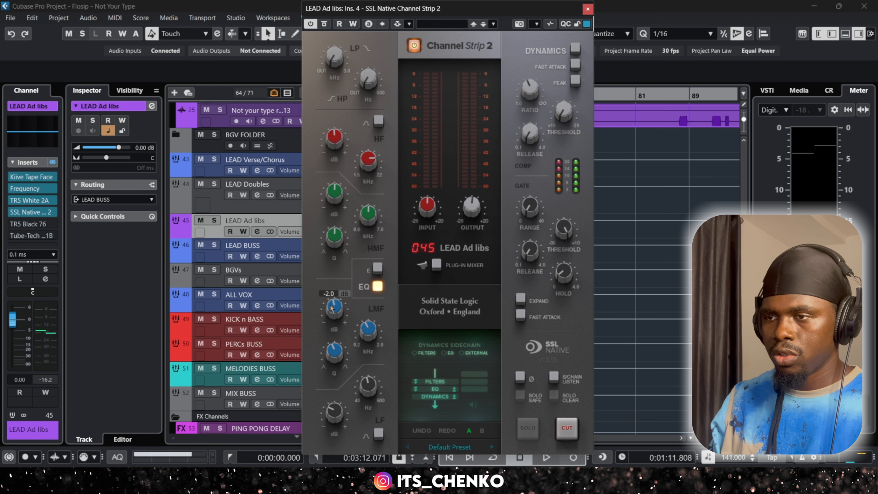
mouse_move(328, 410)
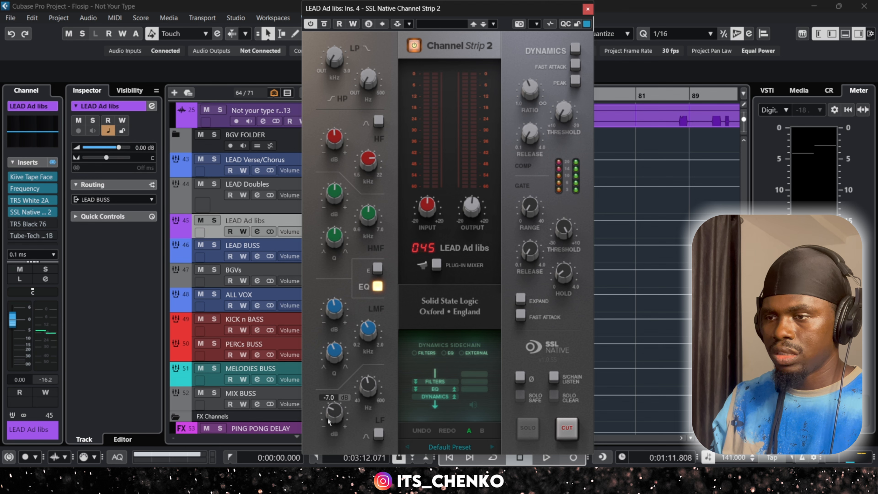
mouse_move(383, 380)
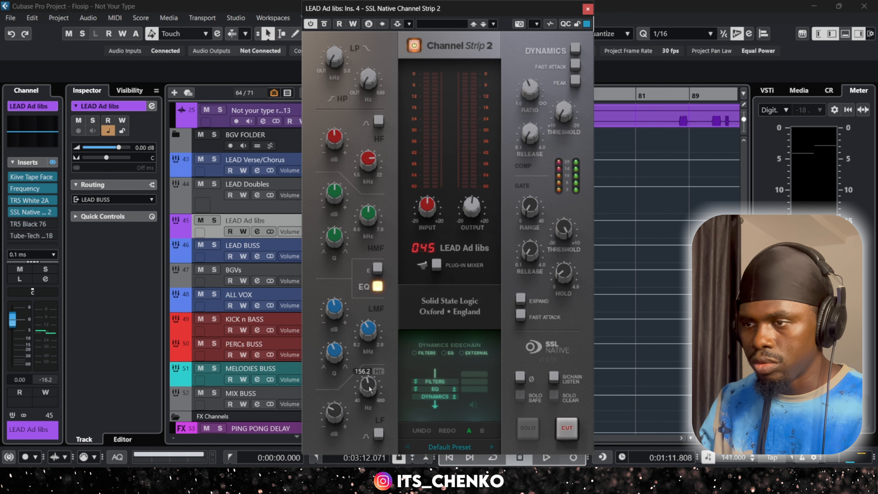
mouse_move(372, 336)
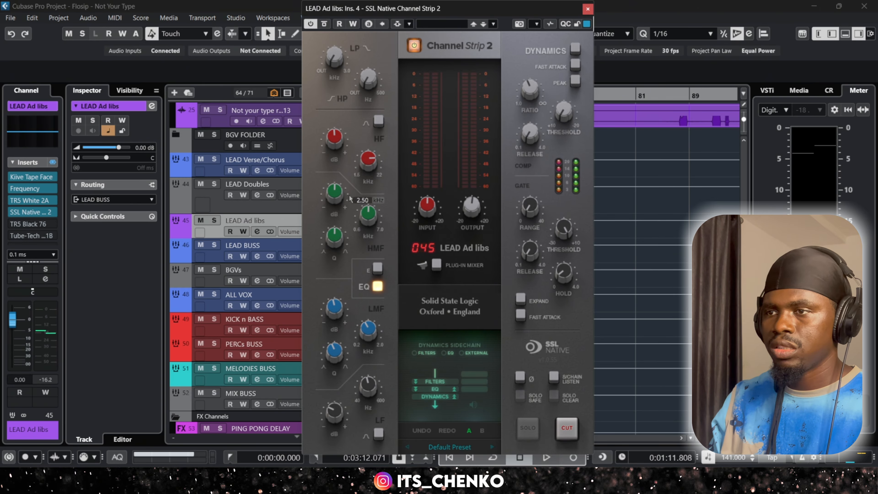
mouse_move(344, 142)
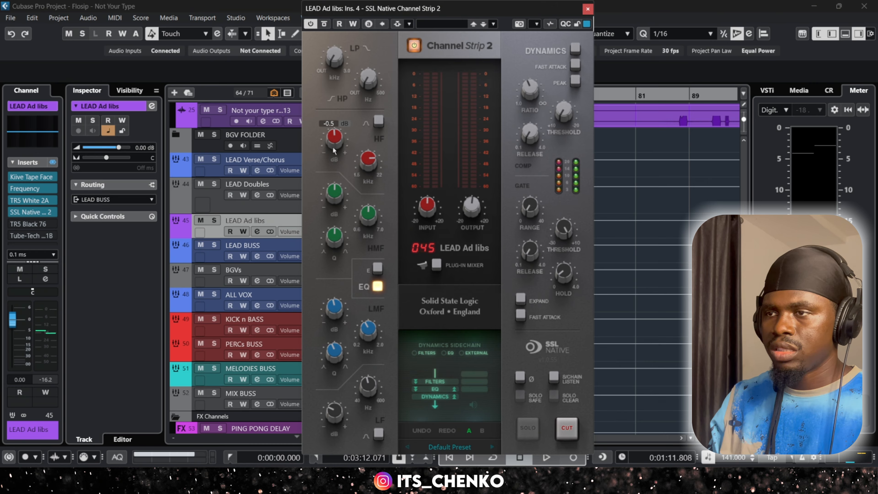
mouse_move(369, 163)
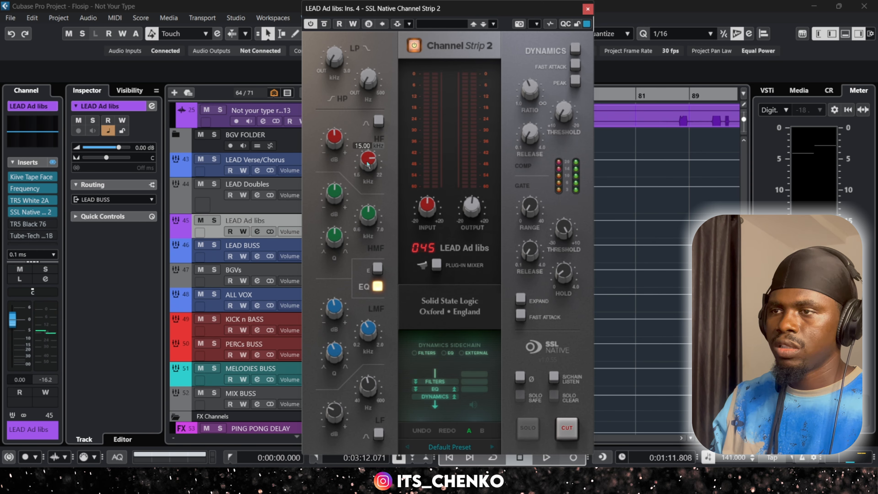
mouse_move(341, 203)
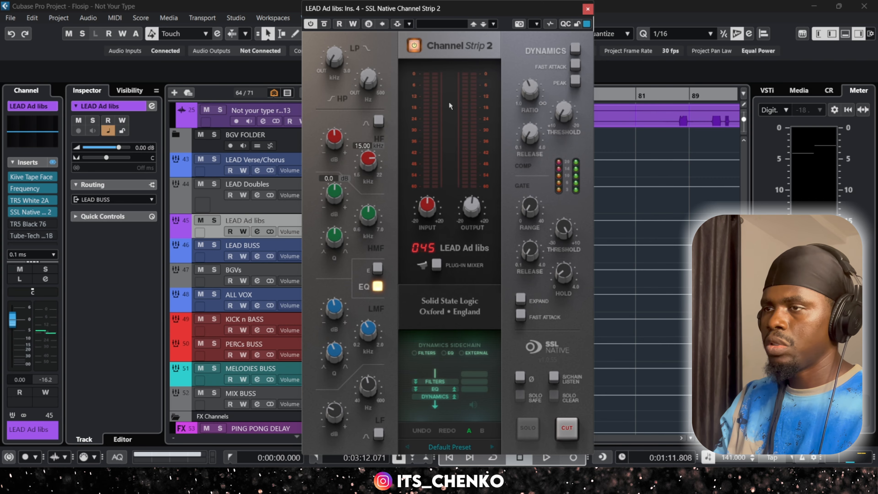
click(588, 9)
- Play the song with LEAD Ad libs soloed and bypass its insert chain to hear the unprocessed ad libs
key(space)
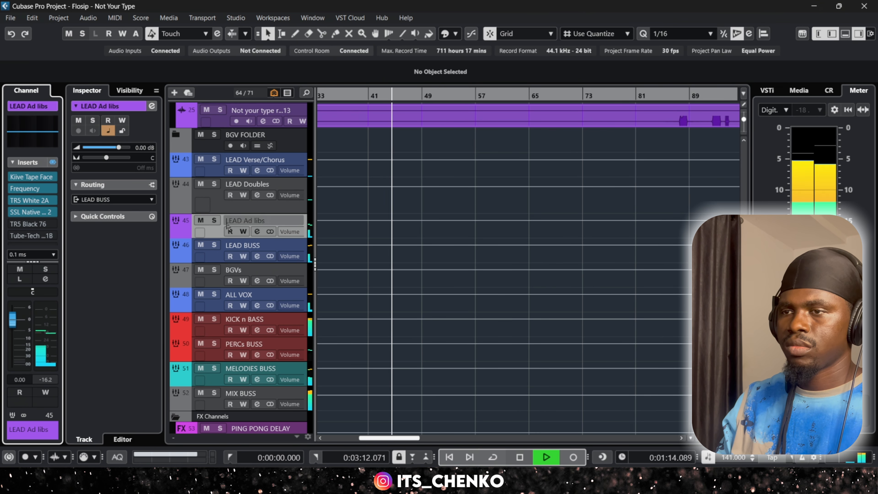
click(214, 221)
scroll(339, 206, up, 3)
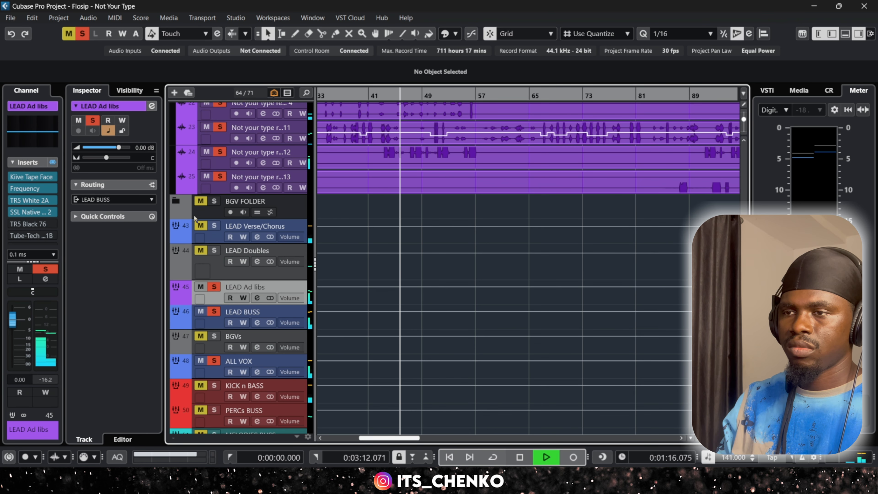
click(53, 165)
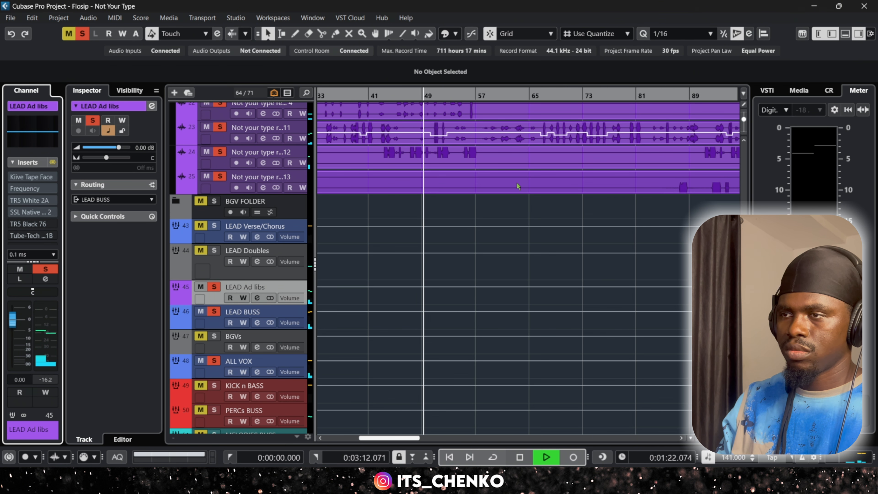
- Bring the ad-lib tracks' waveforms into view and move playback to the section around bar 62
key(g)
scroll(526, 191, up, 6)
scroll(525, 191, down, 5)
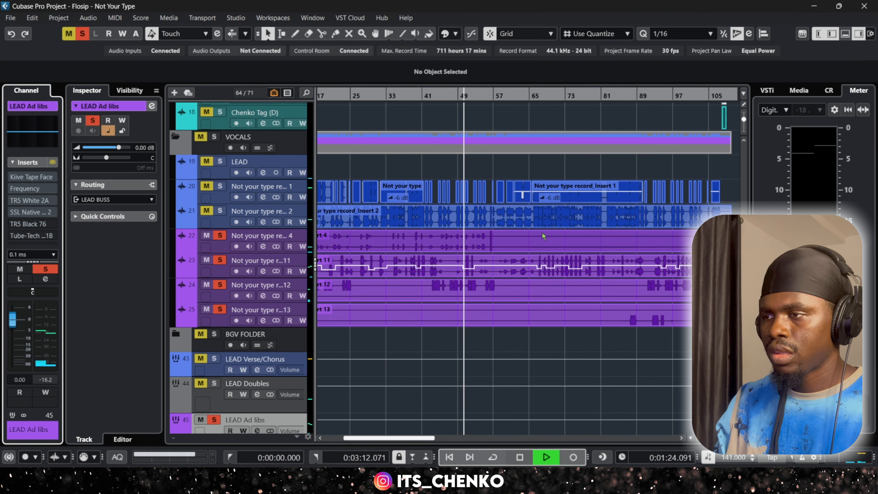
key(h)
key(h)
click(501, 95)
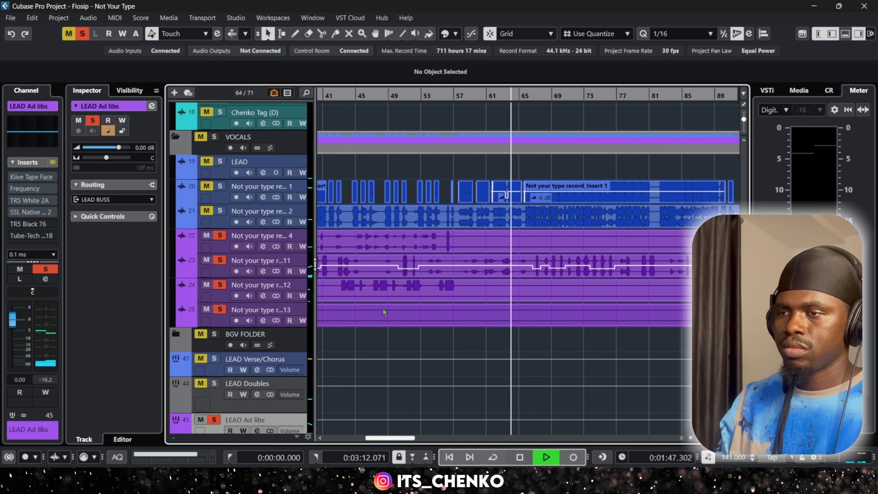
- Reactivate the LEAD Ad libs insert chain during playback to compare the sound, then stop the song and unsolo the channel
scroll(383, 308, down, 3)
scroll(476, 233, up, 3)
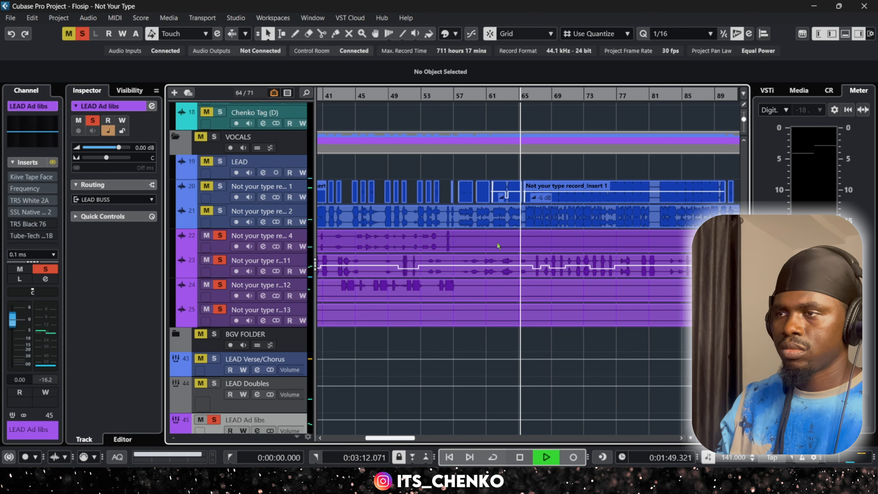
ctrl+scroll(555, 295, up, 2)
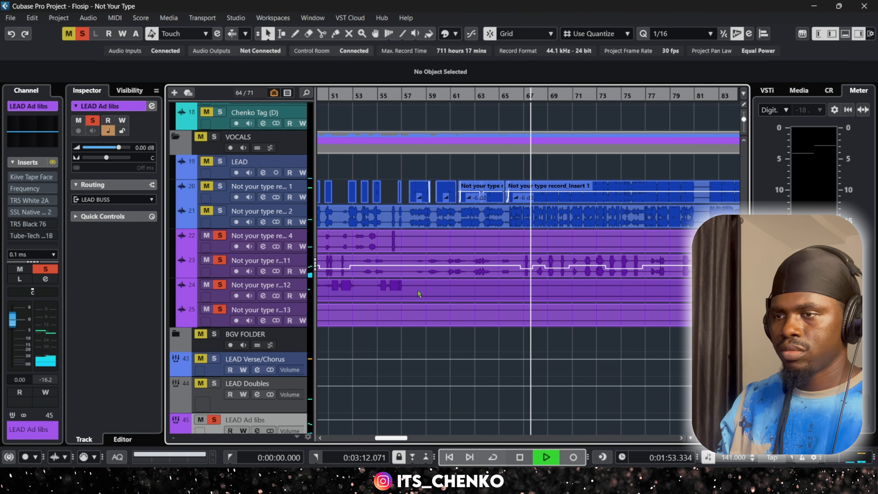
scroll(418, 289, down, 2)
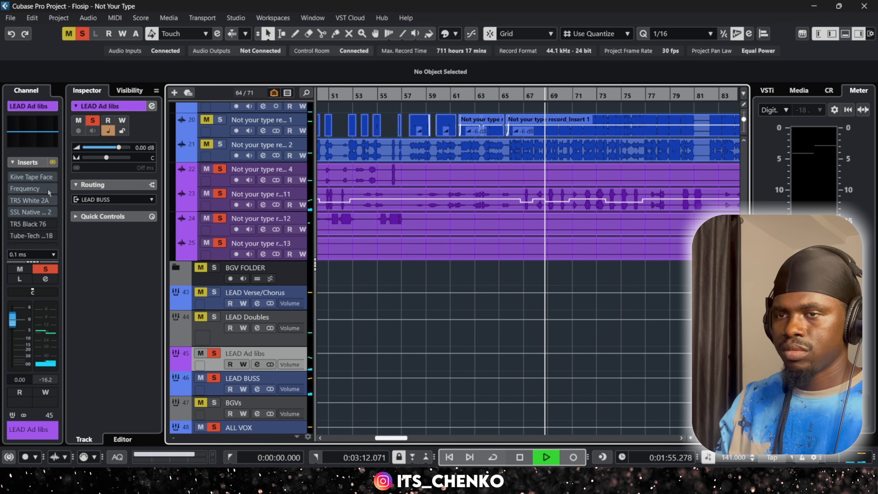
click(52, 162)
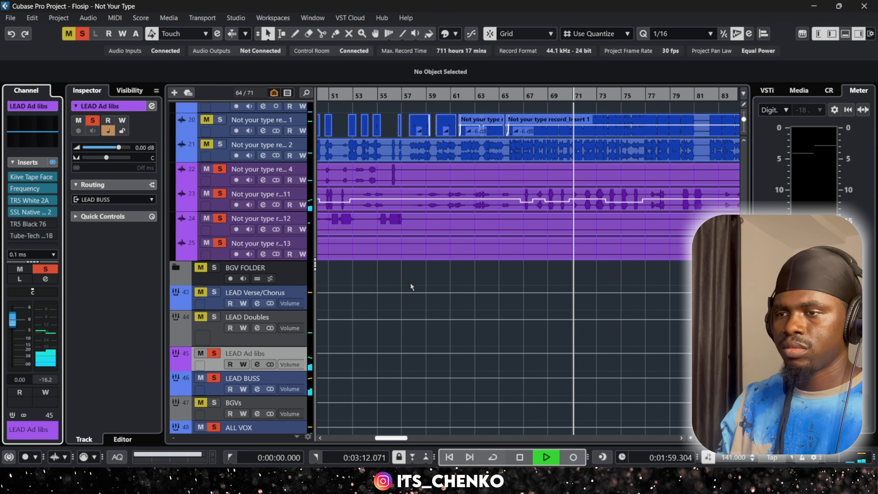
ctrl+scroll(403, 274, down, 2)
key(space)
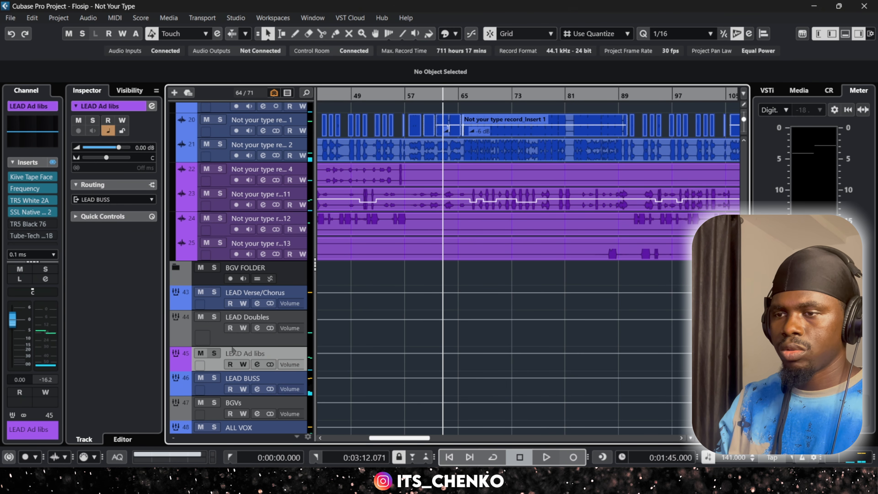
- Select the LEAD BUSS channel, look through its insert list, and open the Pro-MB editor
scroll(214, 353, down, 3)
click(217, 259)
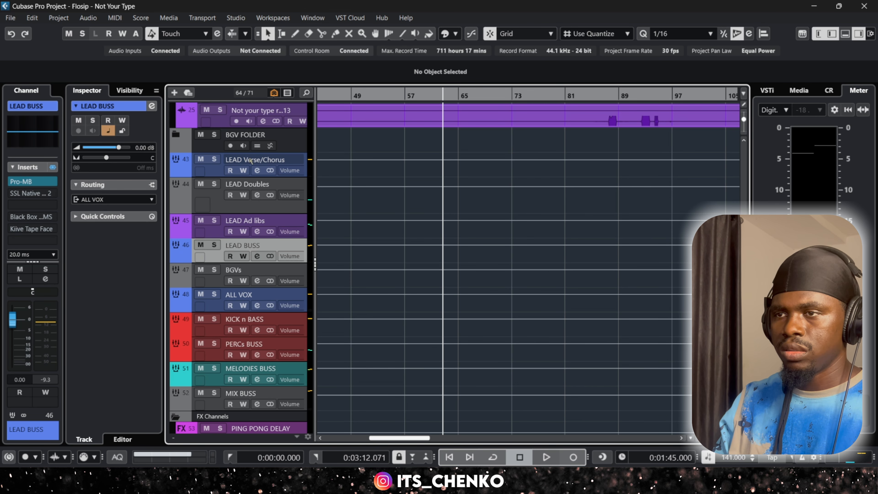
click(219, 237)
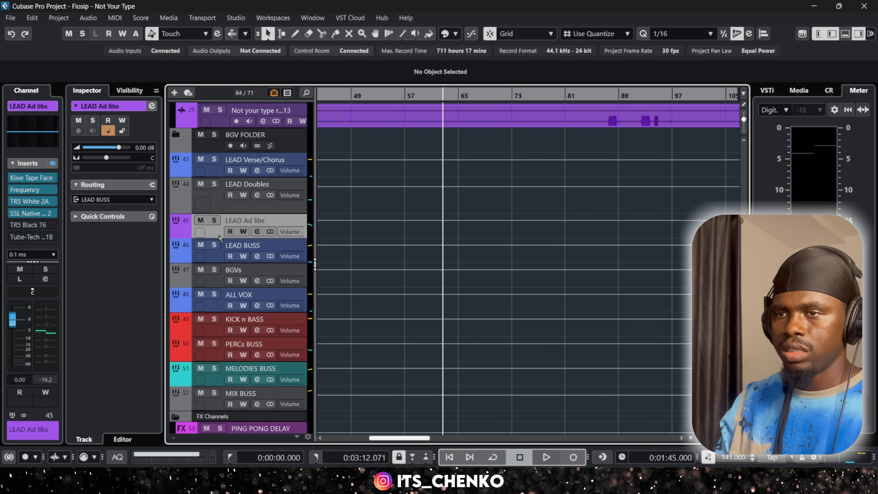
click(221, 256)
scroll(23, 218, up, 2)
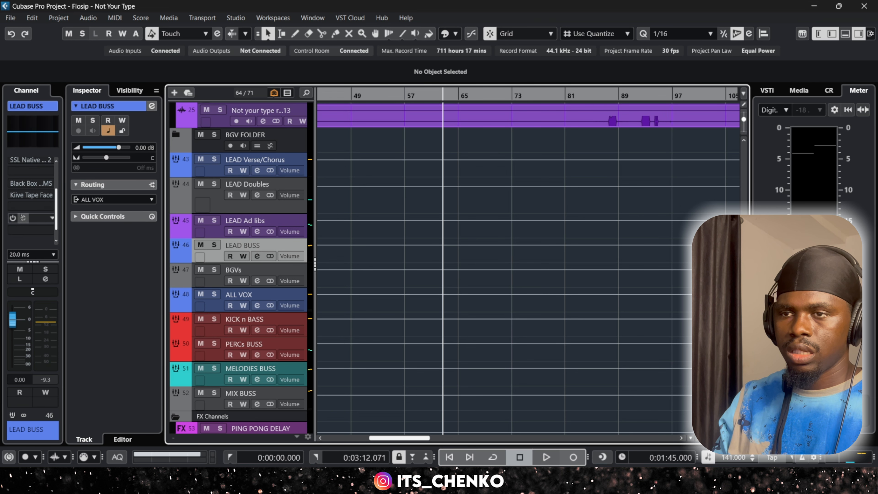
click(21, 191)
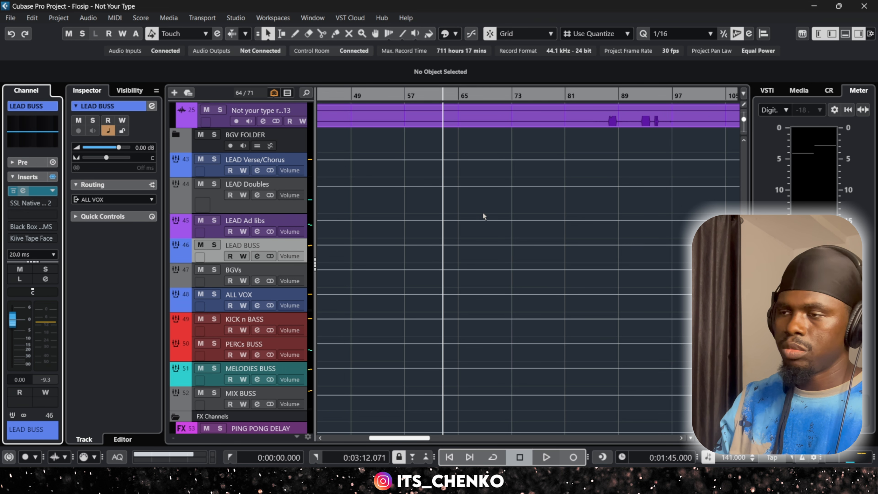
- Examine the two high-frequency Pro-MB bands on LEAD BUSS, watch the analyzer during playback, and close the editor
drag(786, 92, 598, 100)
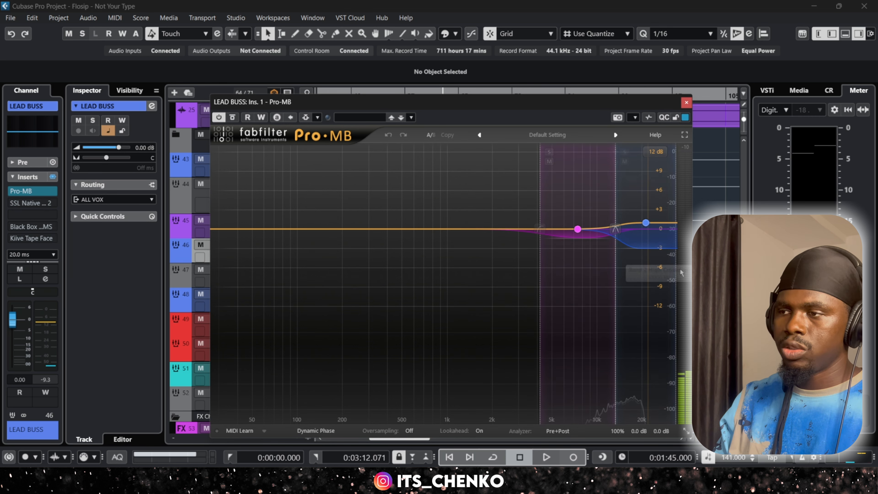
mouse_move(644, 228)
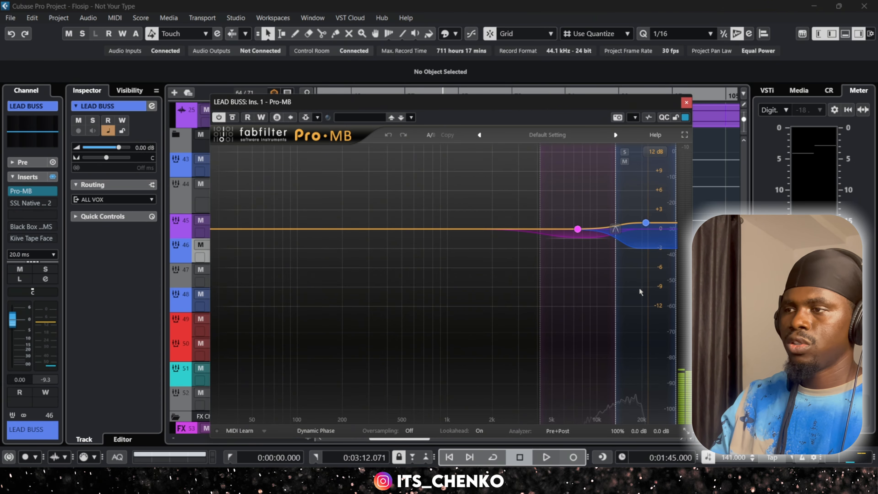
drag(590, 104, 693, 108)
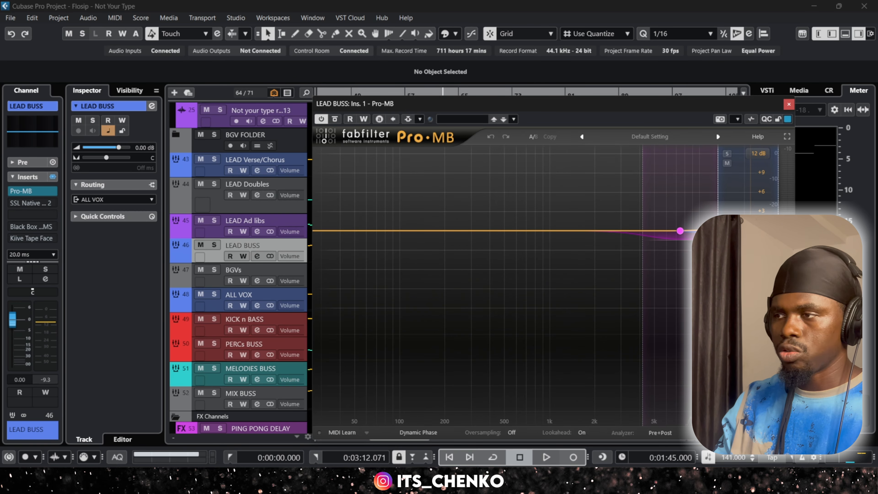
key(space)
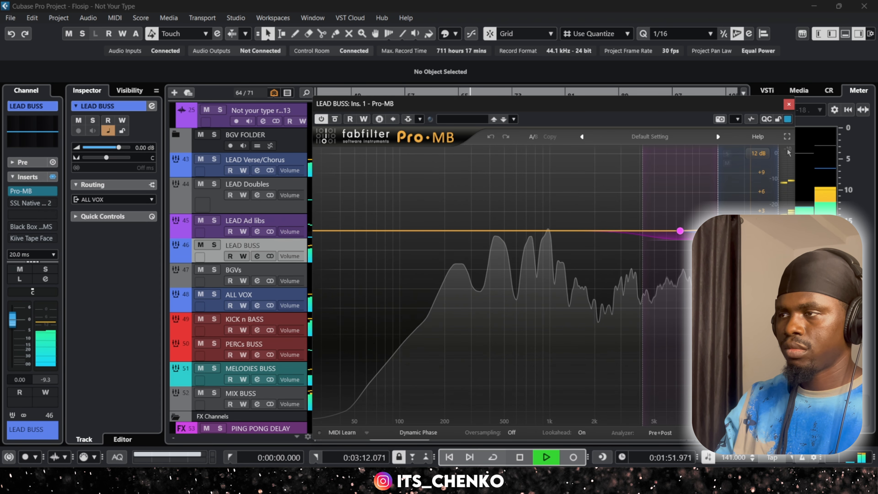
click(789, 105)
key(space)
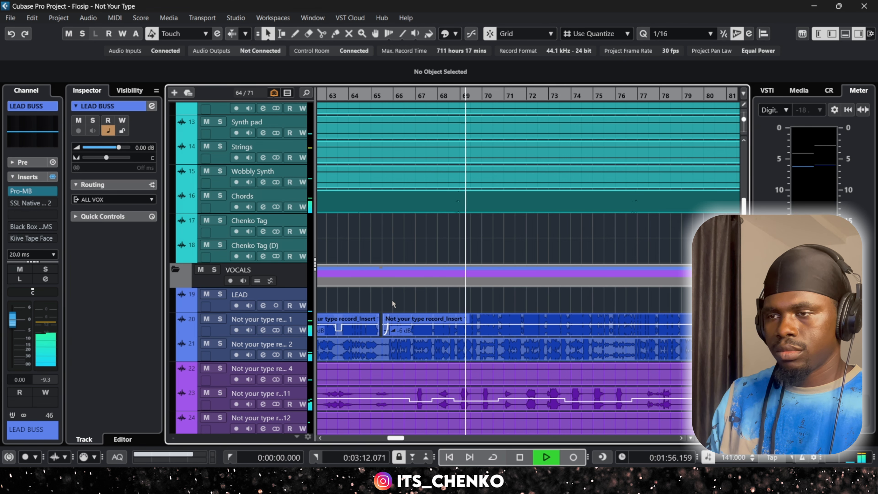
- Stop playback, select the ALL VOX group channel, and switch its solo on and off again
ctrl+scroll(392, 300, down, 3)
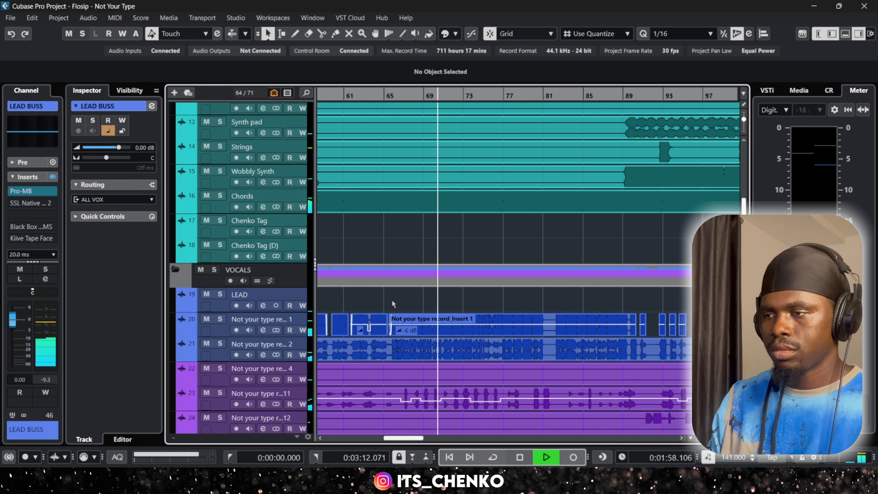
scroll(392, 300, down, 4)
scroll(392, 300, down, 5)
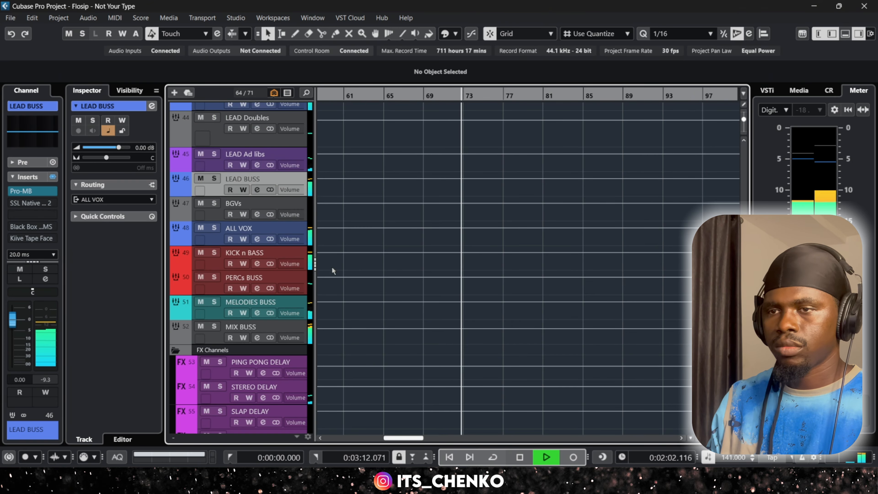
key(space)
click(217, 218)
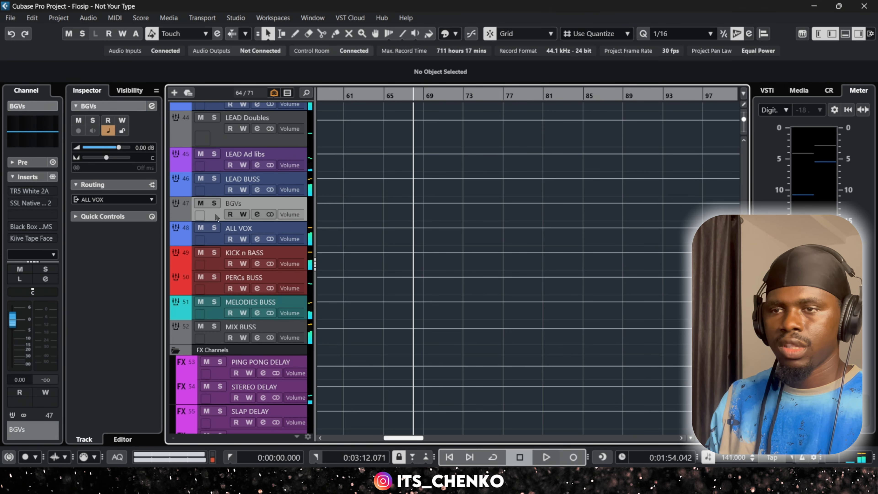
click(214, 228)
scroll(418, 215, up, 2)
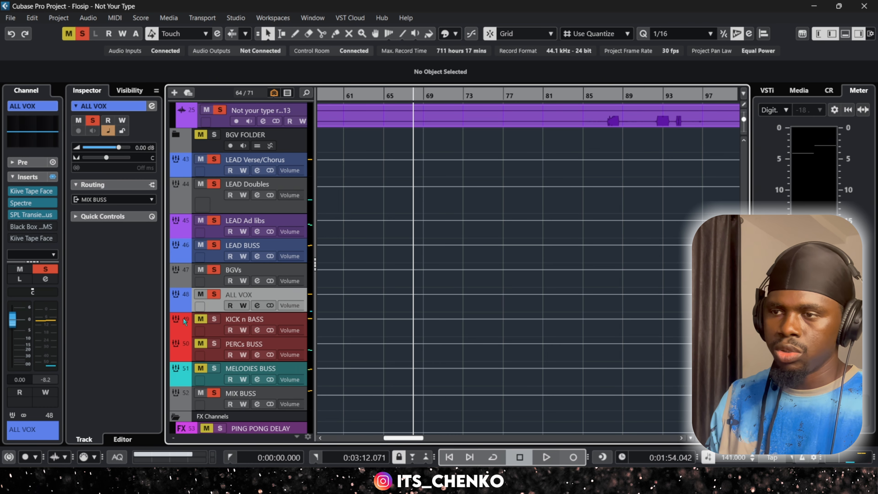
click(214, 294)
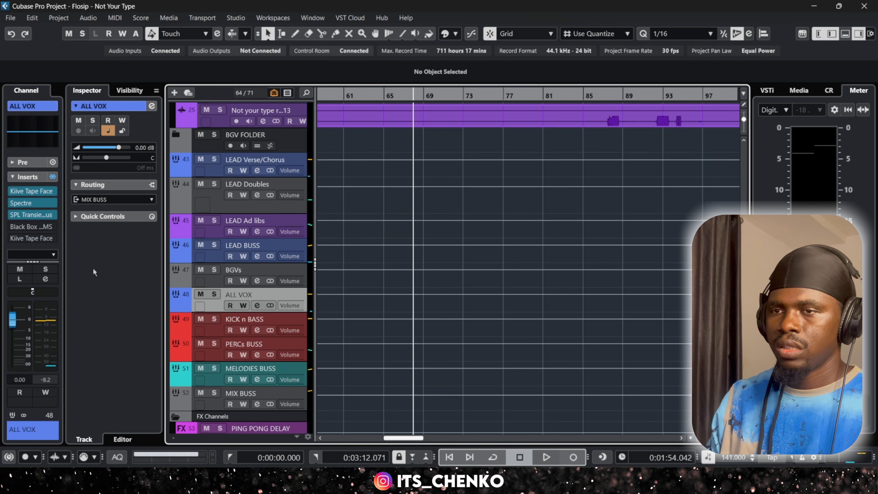
- Open Kiive Tape Face on ALL VOX, bypass the Spectre and SPL inserts after it, and move the editor clear of the upper tracks
click(31, 191)
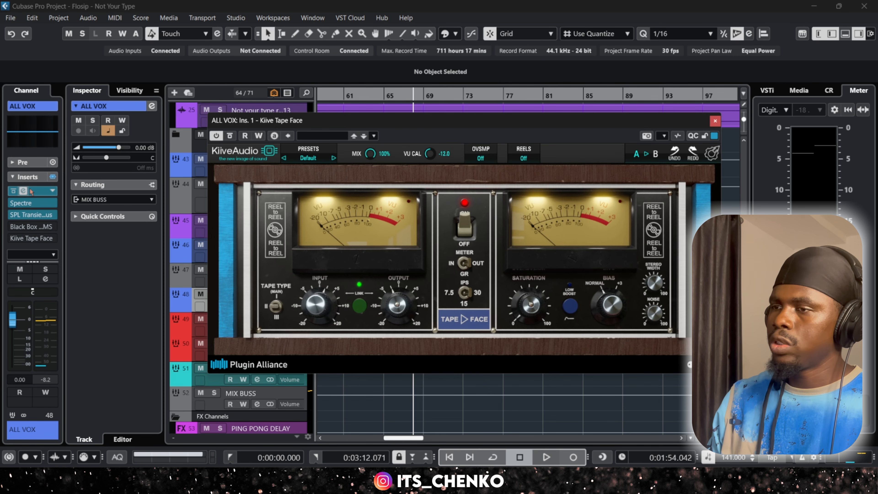
click(14, 203)
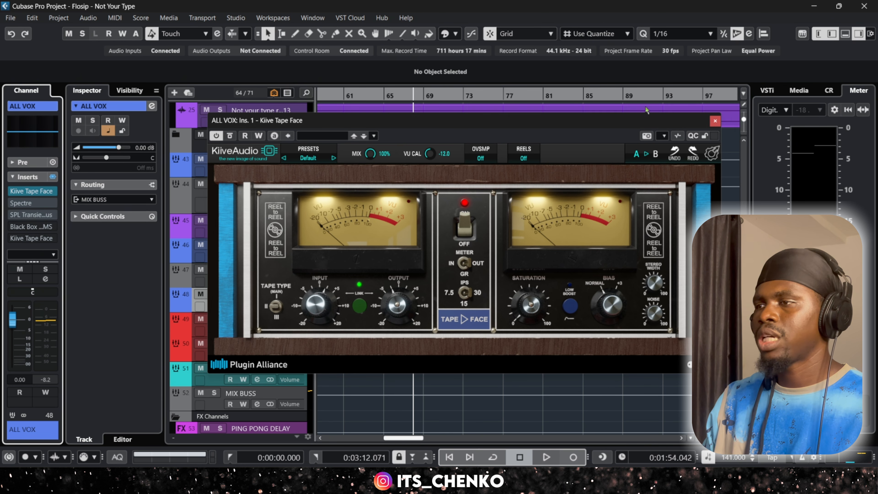
drag(662, 118, 620, 216)
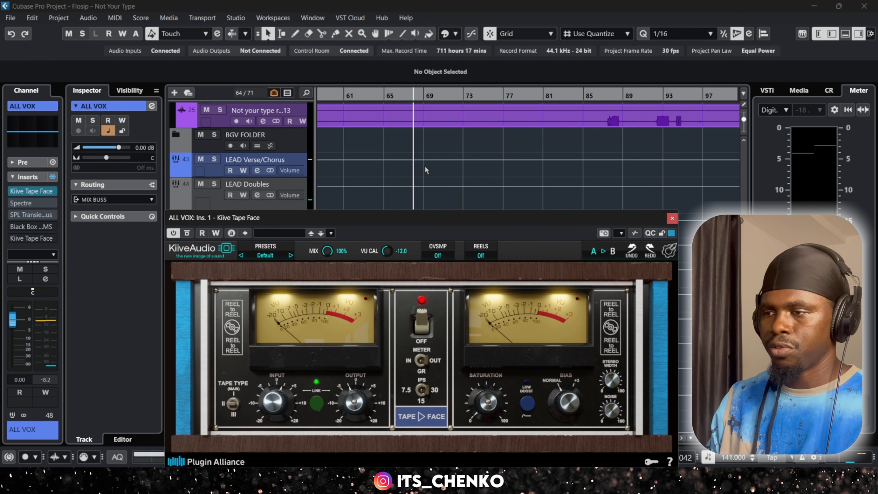
- Audition the ALL VOX group with Kiive Tape Face active, stop playback, and reposition the plug-in editor
key(space)
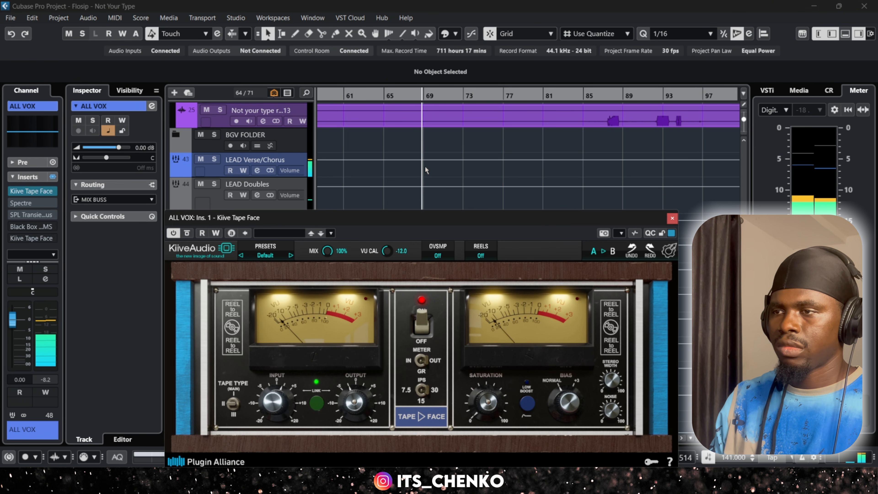
key(space)
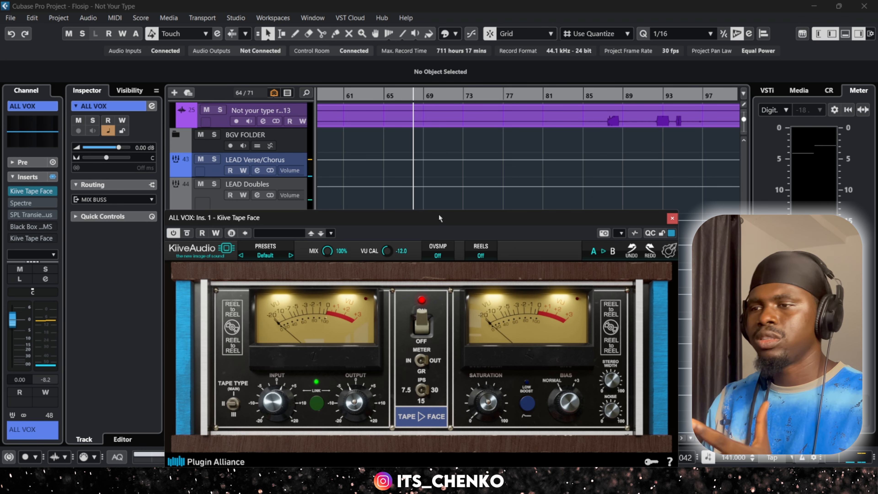
drag(438, 219, 483, 201)
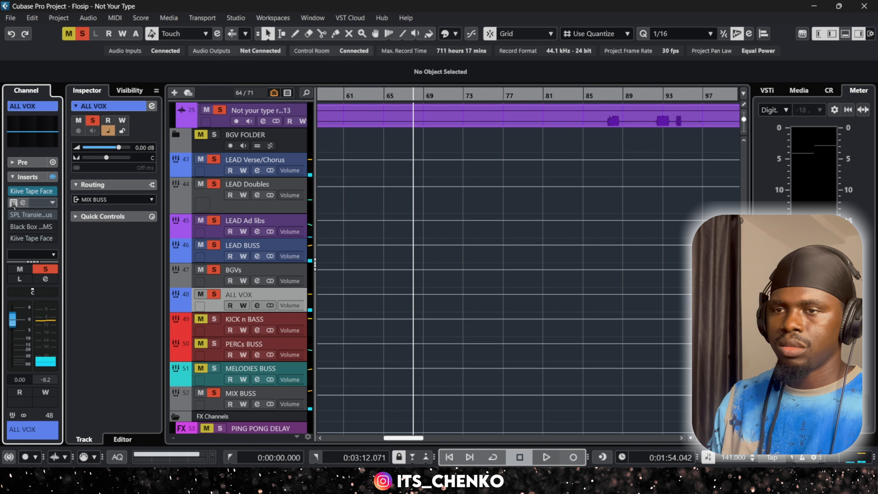
- Reactivate the Spectre insert on ALL VOX, compare it bypassed and active during playback, and leave it on
click(21, 204)
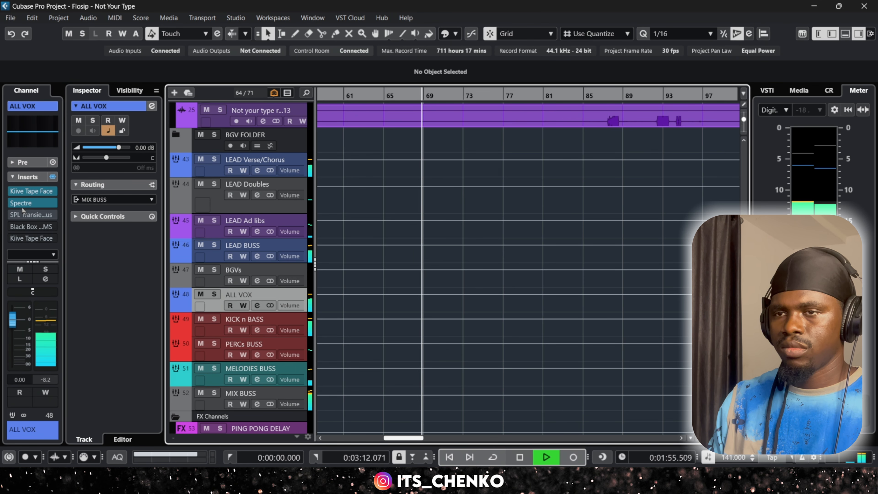
click(13, 204)
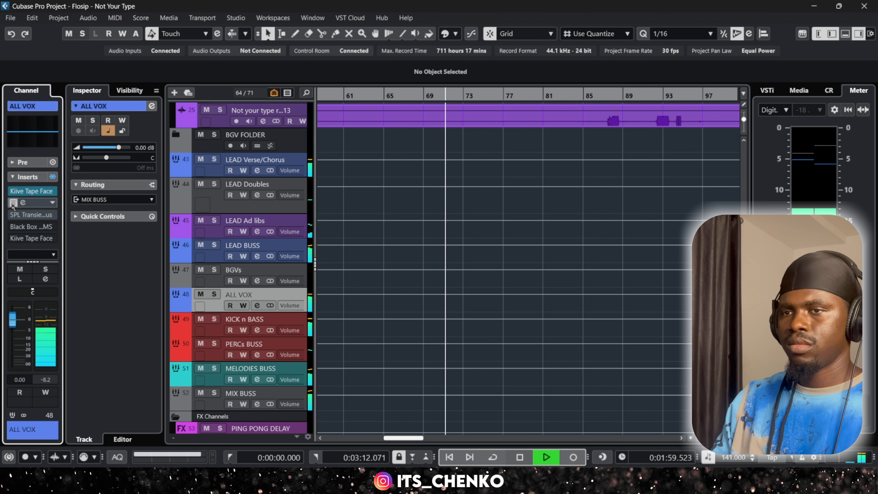
click(13, 204)
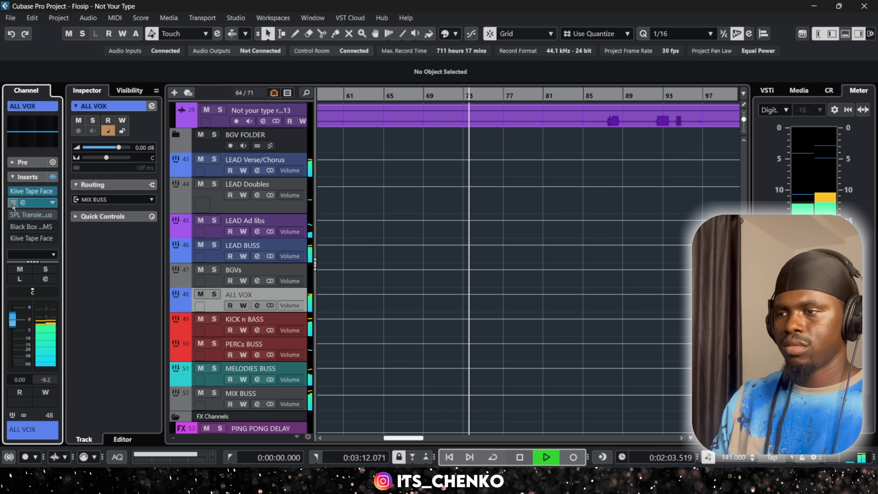
key(space)
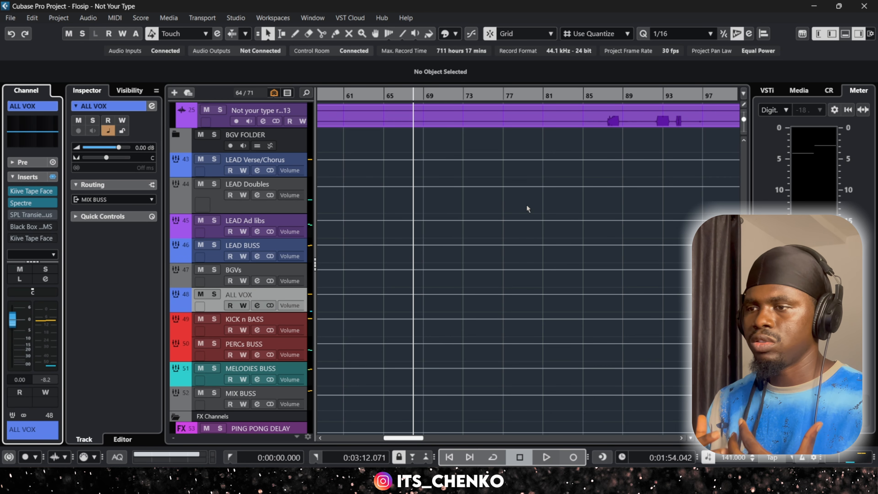
- Open SPL Transient Designer Plus on ALL VOX, compare it bypassed and active during playback, and leave it enabled
click(23, 216)
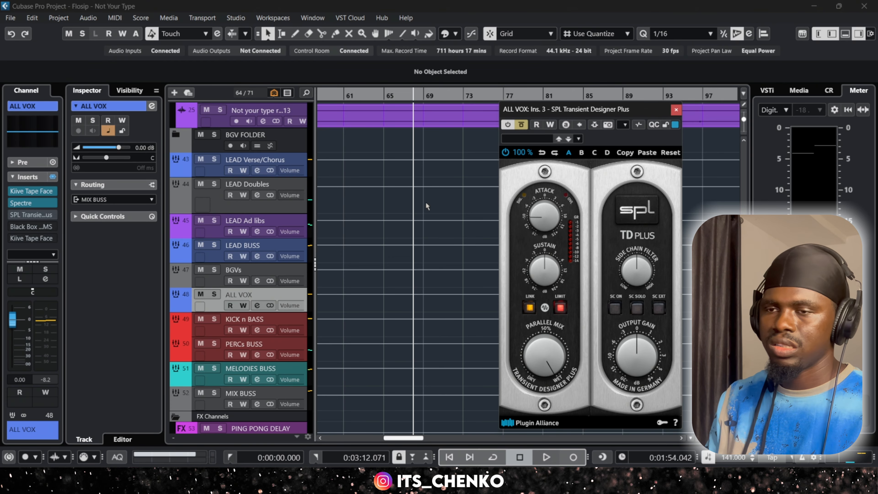
key(space)
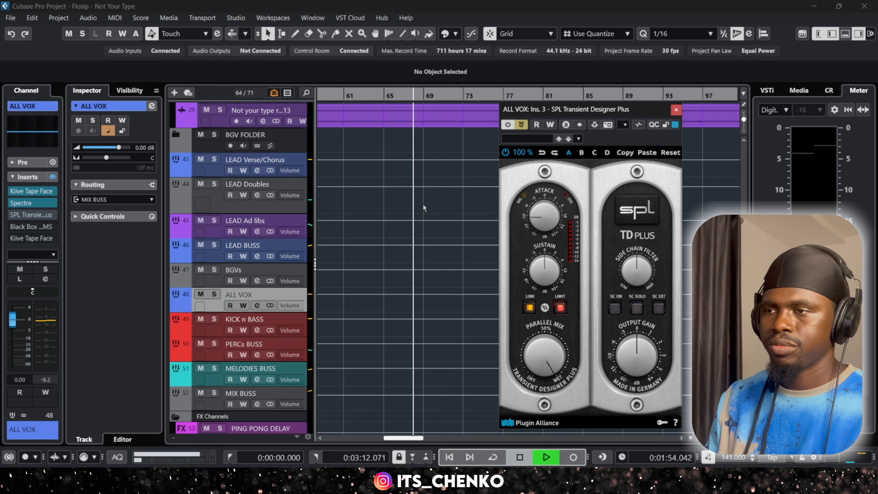
click(522, 126)
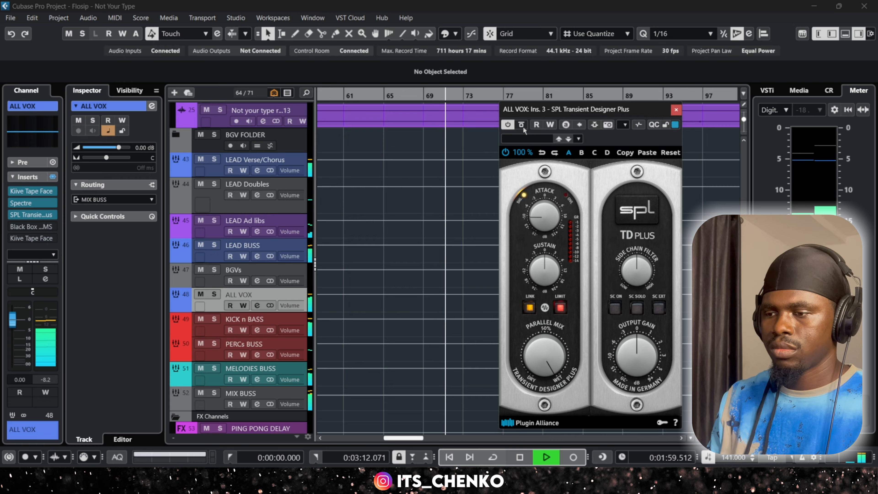
click(522, 126)
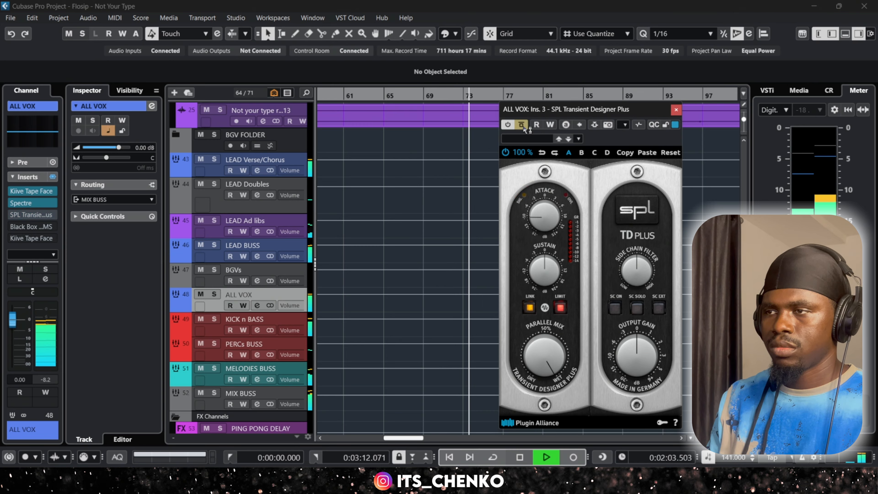
click(521, 126)
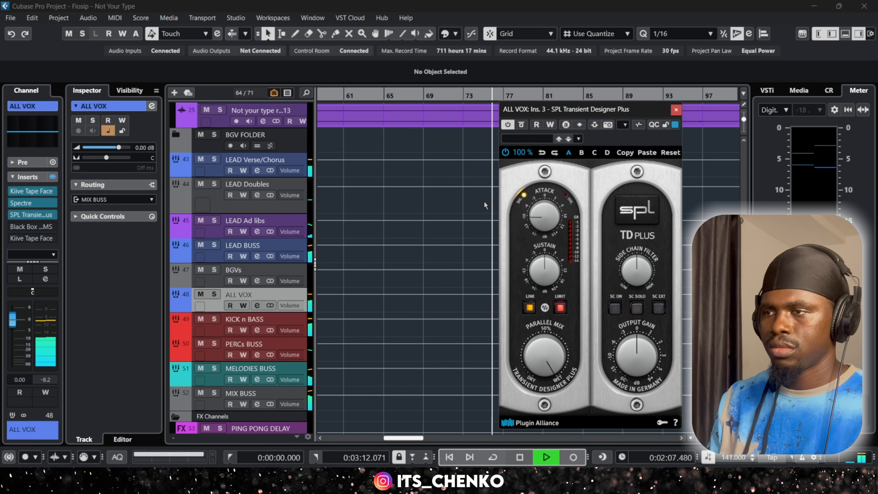
key(space)
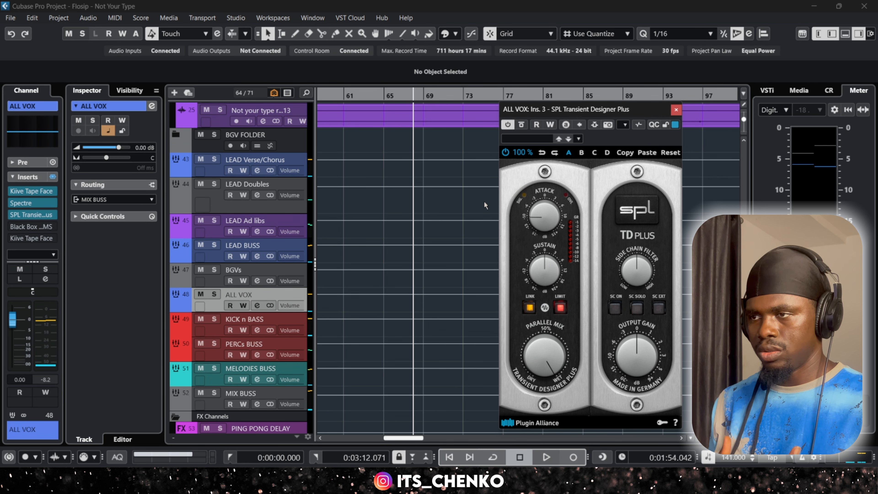
drag(612, 110, 555, 104)
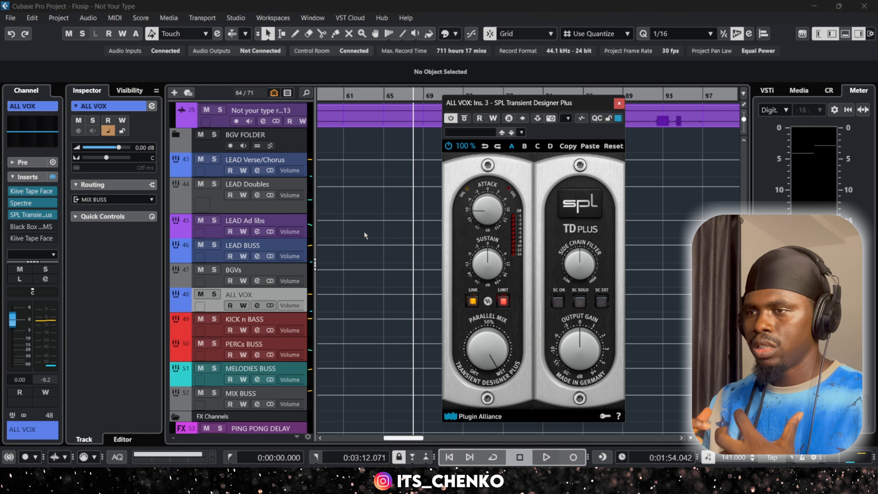
- Select and solo the KICK n BASS group, and place the playback position at bar 41
click(218, 331)
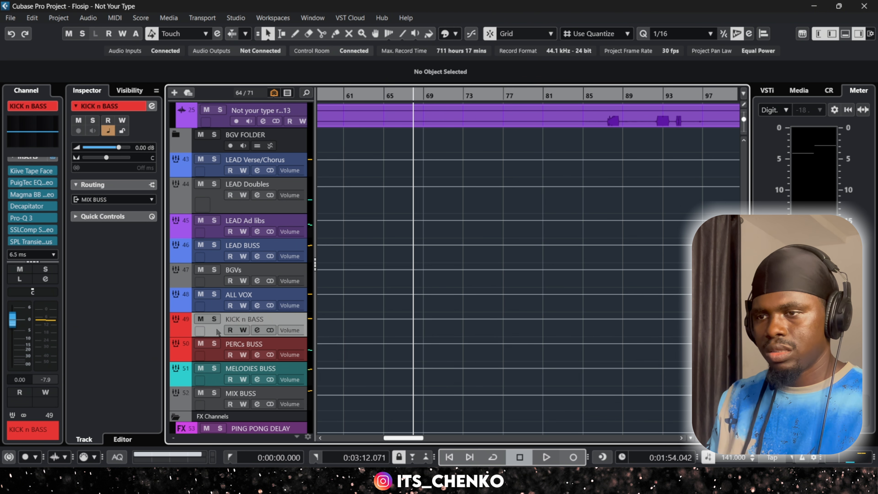
click(214, 319)
scroll(178, 231, up, 15)
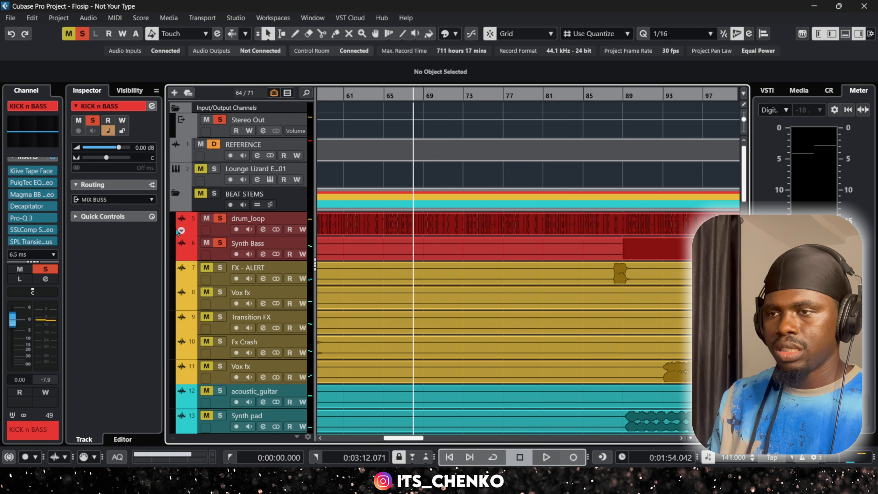
key(g)
key(g)
key(g)
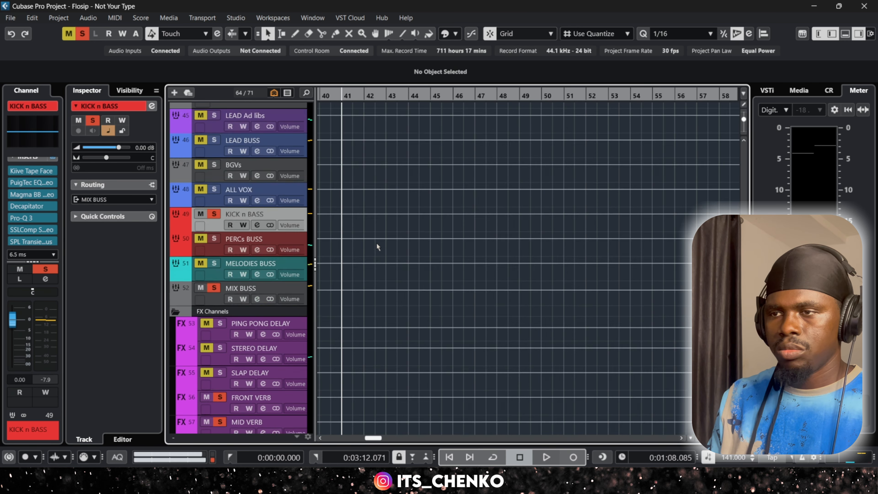
scroll(210, 287, up, 3)
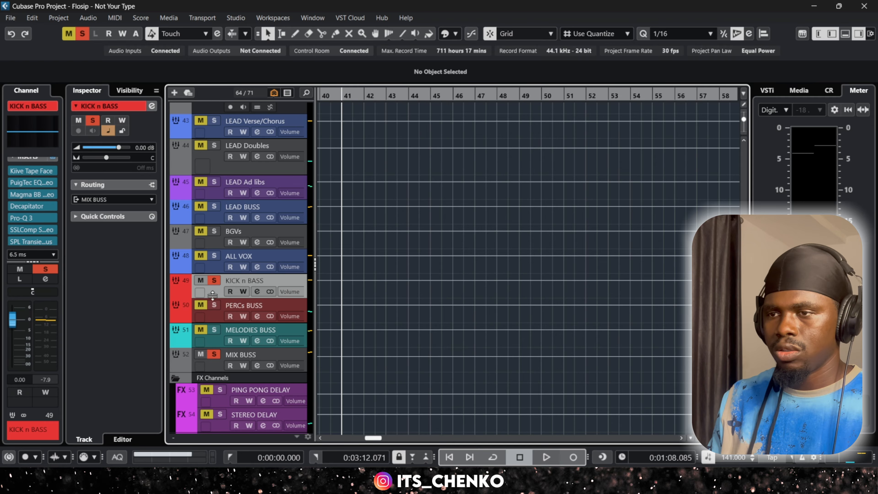
- Bypass all inserts and sends on the KICK n BASS channel
click(33, 158)
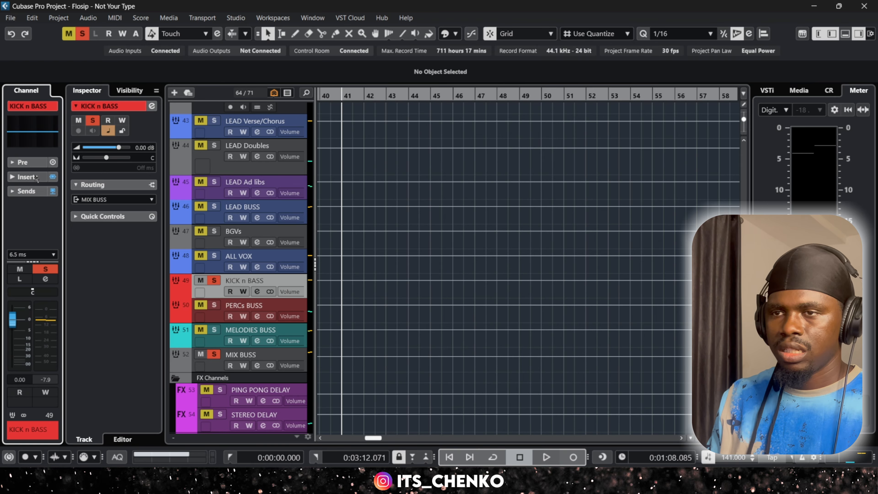
click(52, 176)
click(52, 192)
- Audition the unprocessed KICK n BASS group from bar 41 while looking over the beat stem tracks, and stop playback
key(space)
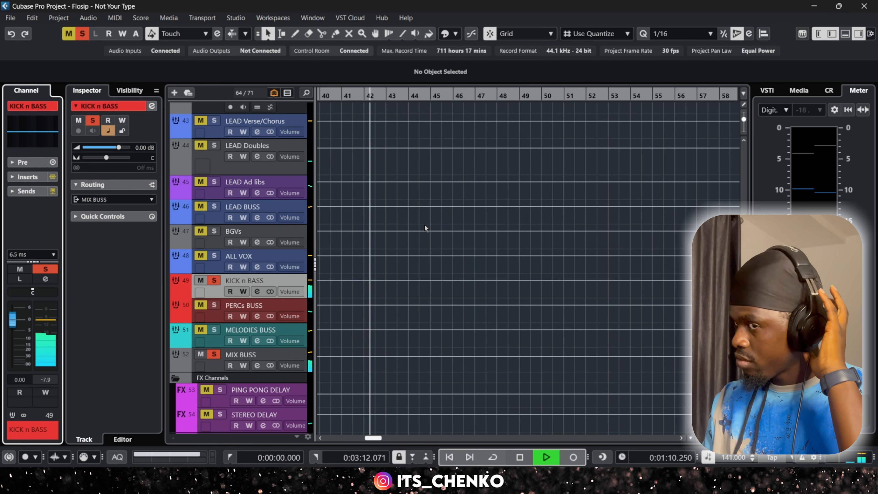
scroll(425, 225, up, 15)
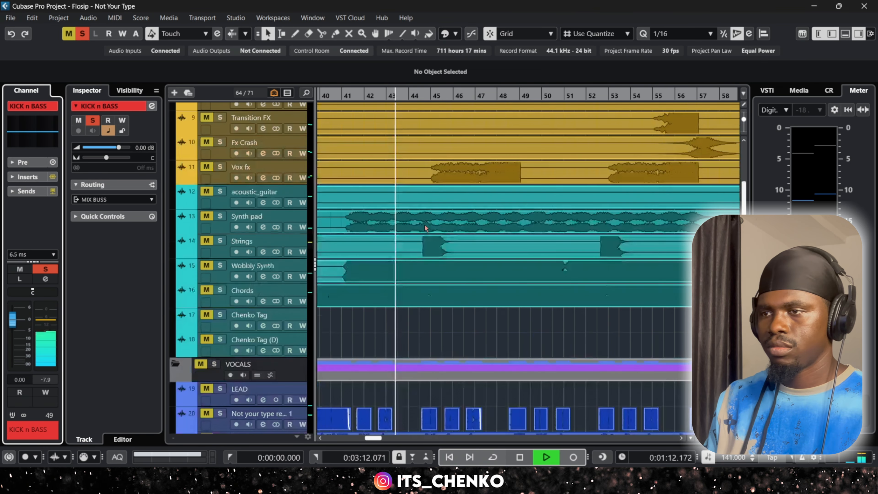
scroll(424, 224, down, 2)
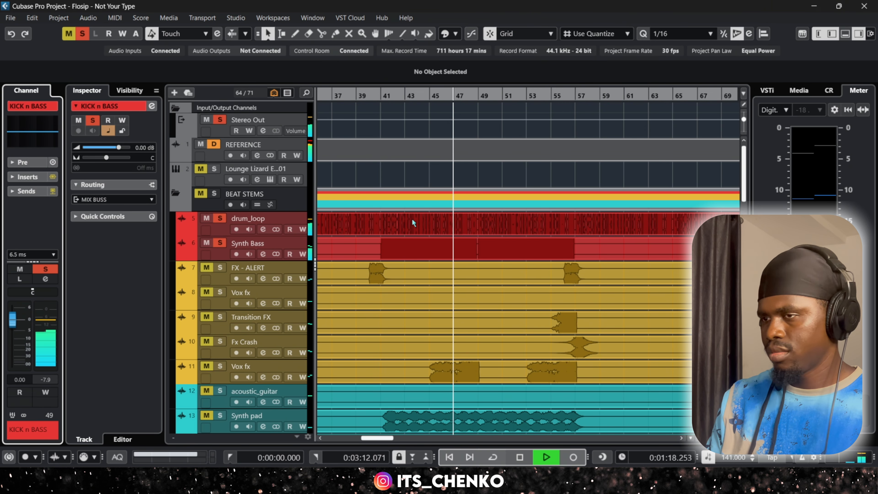
scroll(413, 221, down, 5)
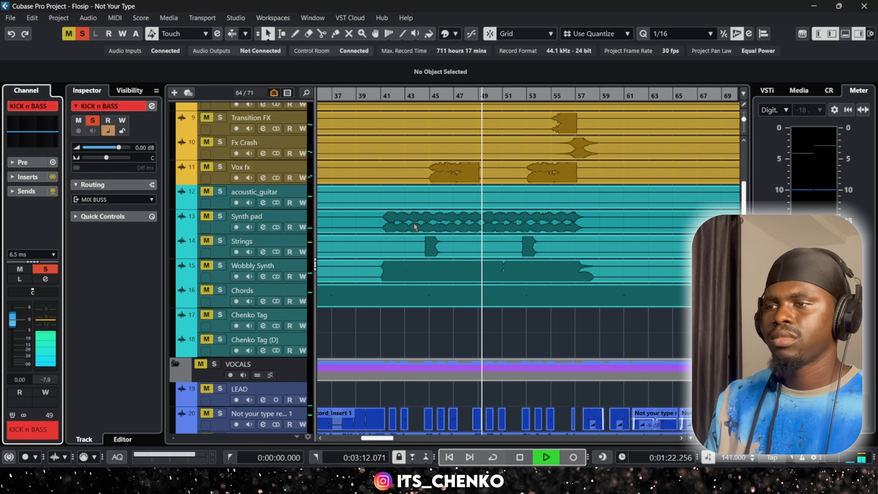
key(space)
scroll(415, 227, down, 8)
scroll(415, 225, down, 8)
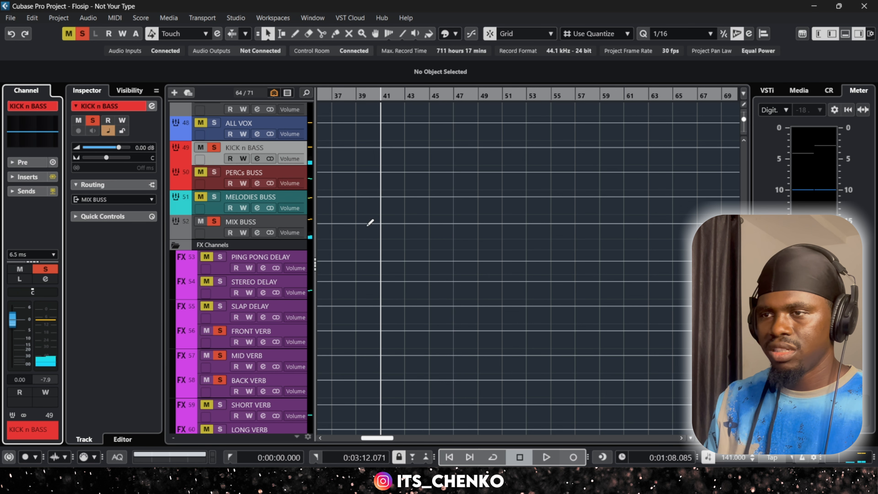
- Expand the KICK n BASS insert list, reactivate only Kiive Tape Face, and look at its editor before closing it
scroll(373, 225, up, 4)
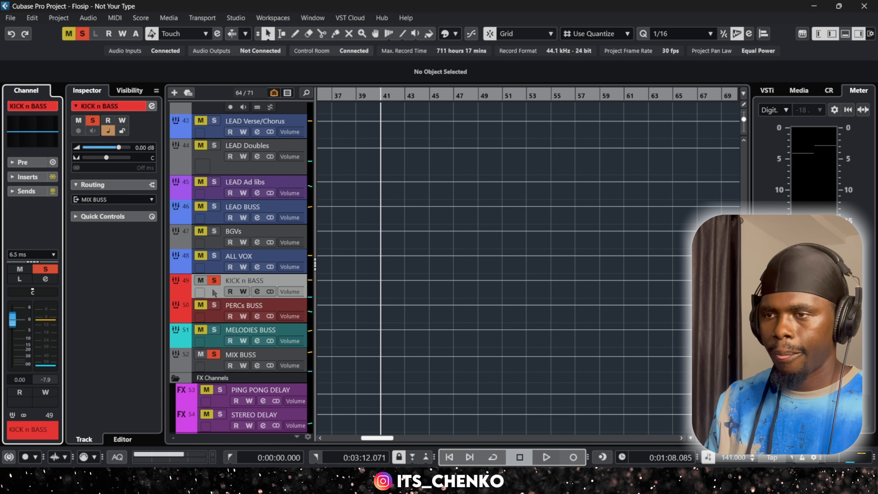
click(34, 176)
scroll(44, 180, down, 1)
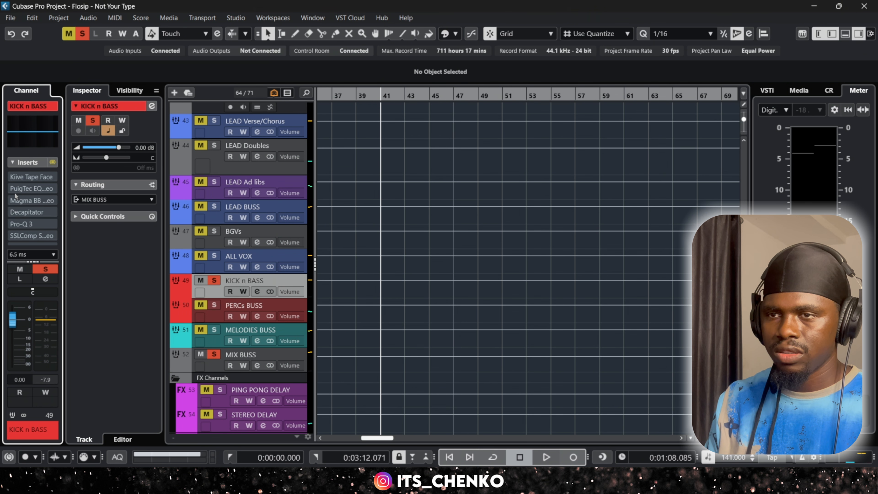
click(25, 176)
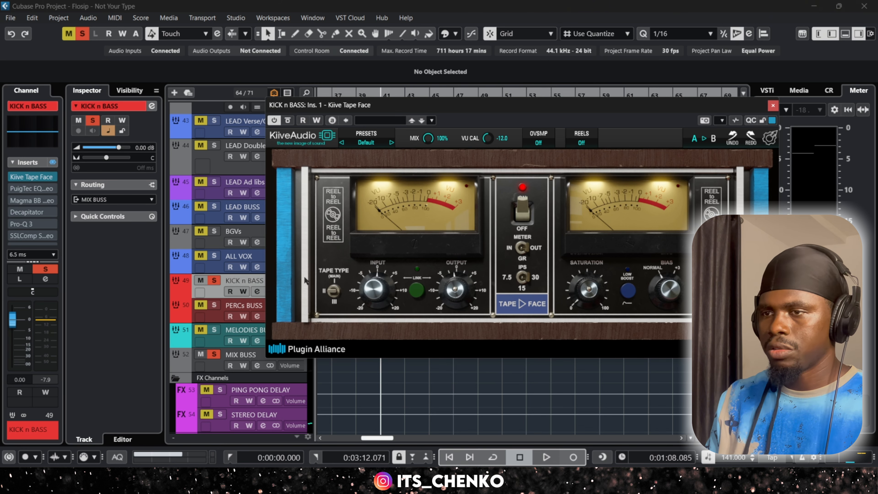
click(25, 177)
- Compare Kiive Tape Face bypassed and active on KICK n BASS during playback, leaving it on
key(space)
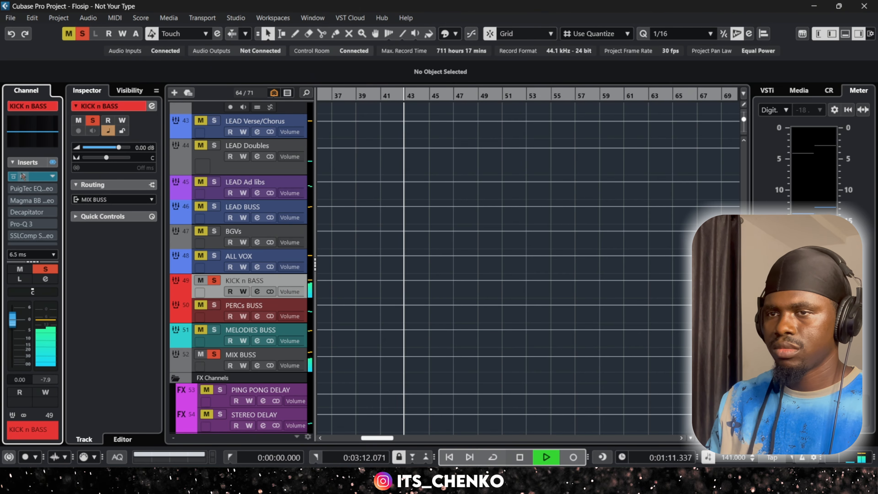
click(13, 177)
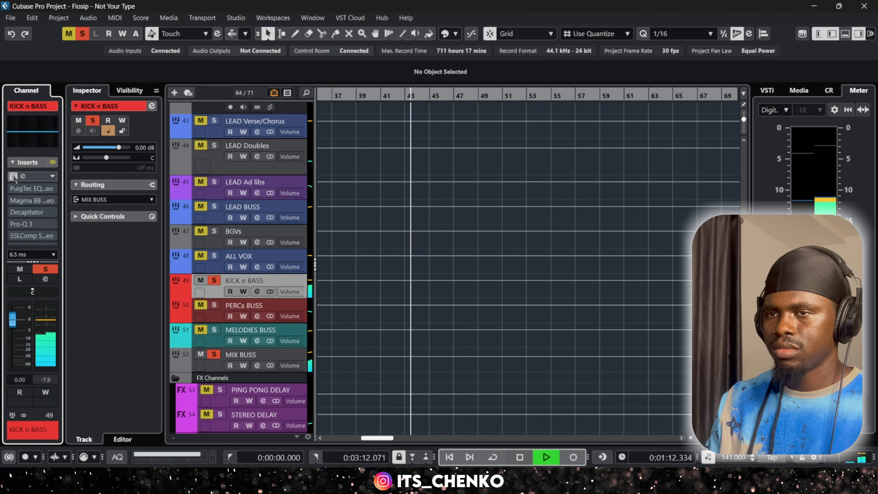
click(13, 177)
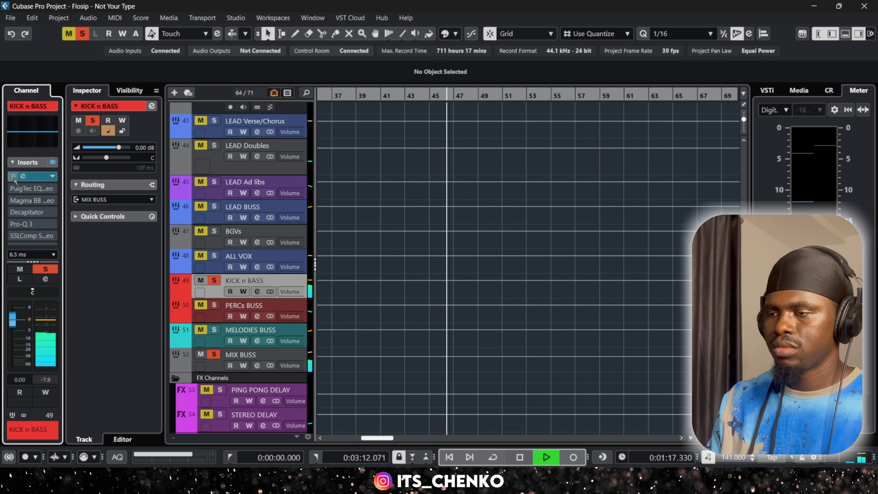
key(space)
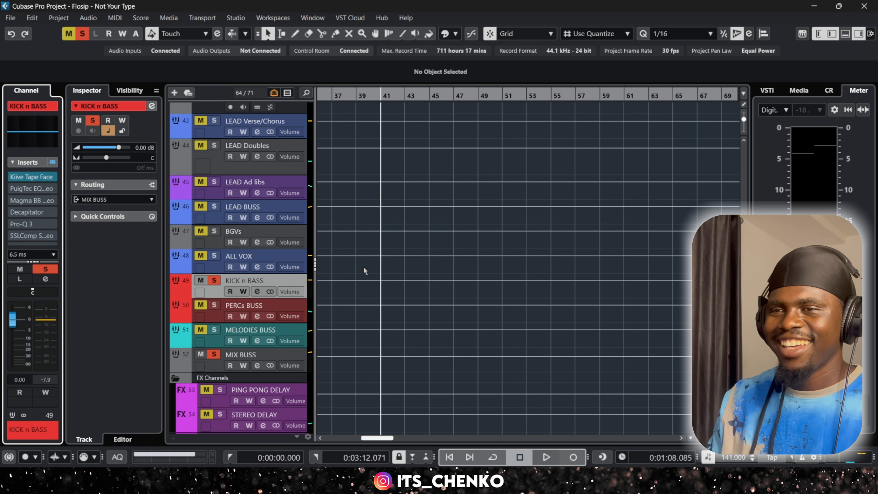
- Activate and open PuigTec EQP1A Stereo on KICK n BASS, examine its low and high boosts, and audition the result
click(15, 190)
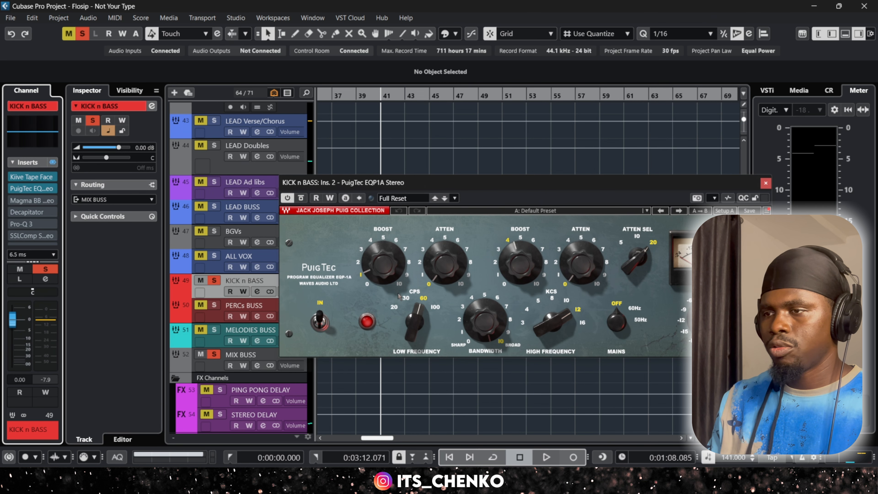
mouse_move(378, 274)
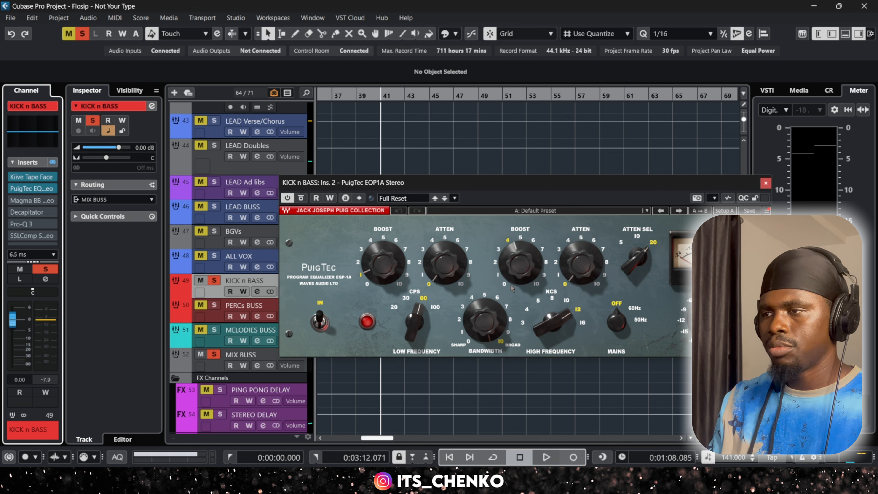
mouse_move(527, 275)
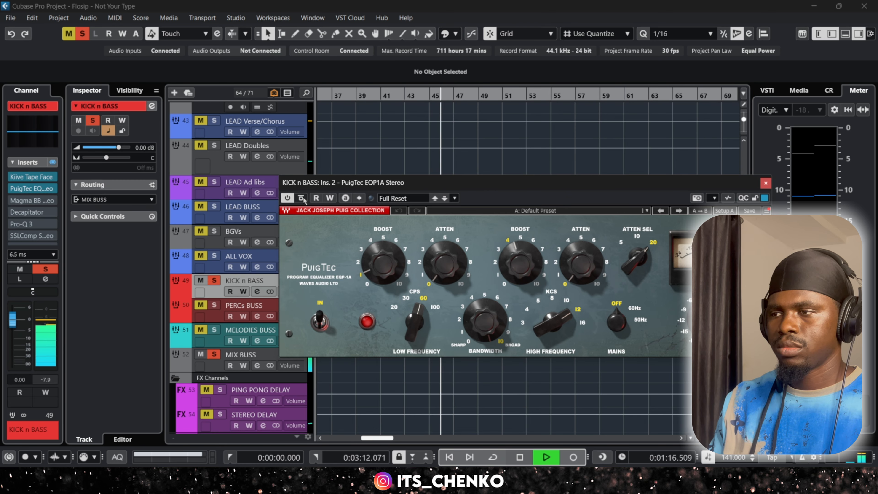
key(space)
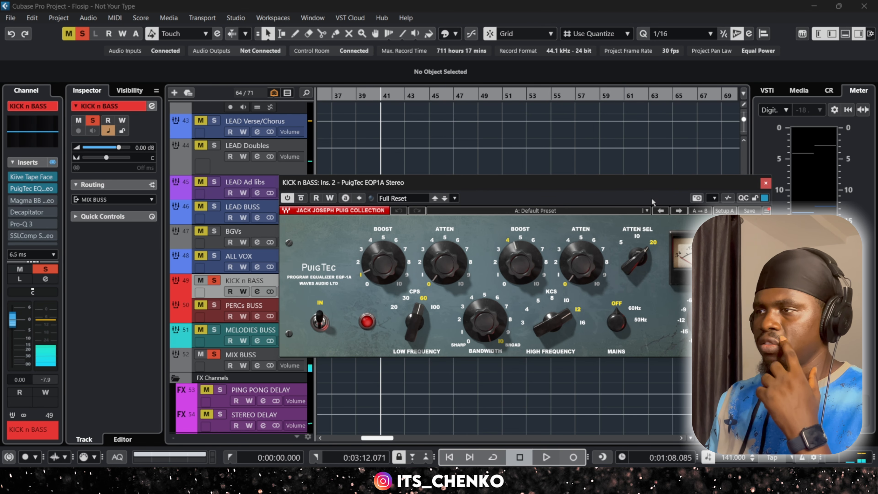
- Close the PuigTec editor, activate and open Magma BB Tubes on KICK n BASS, audition it in playback, and close it
click(766, 184)
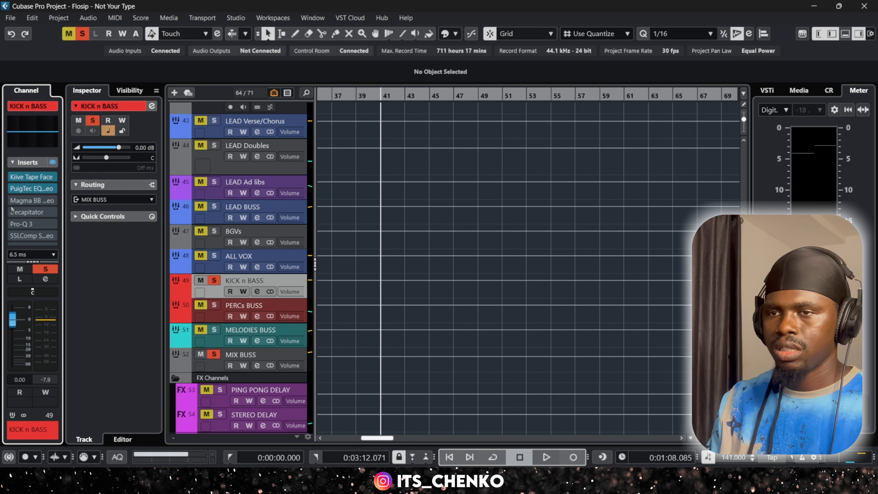
click(23, 200)
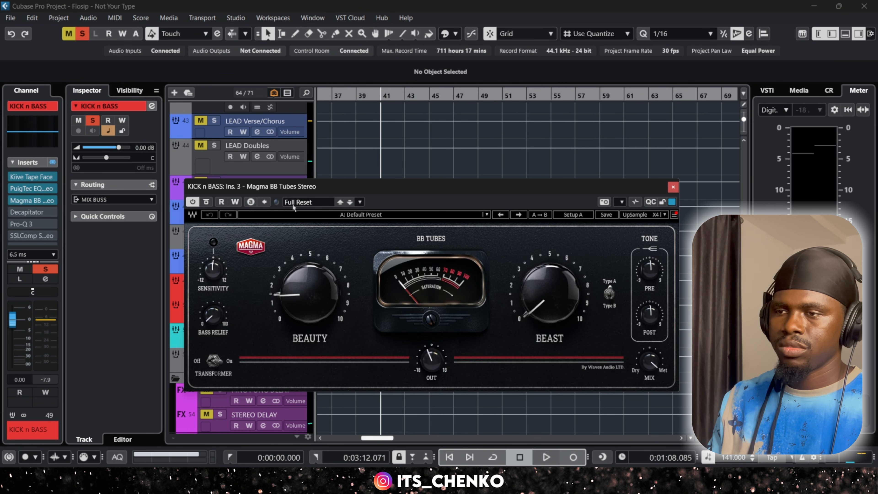
drag(400, 188, 450, 188)
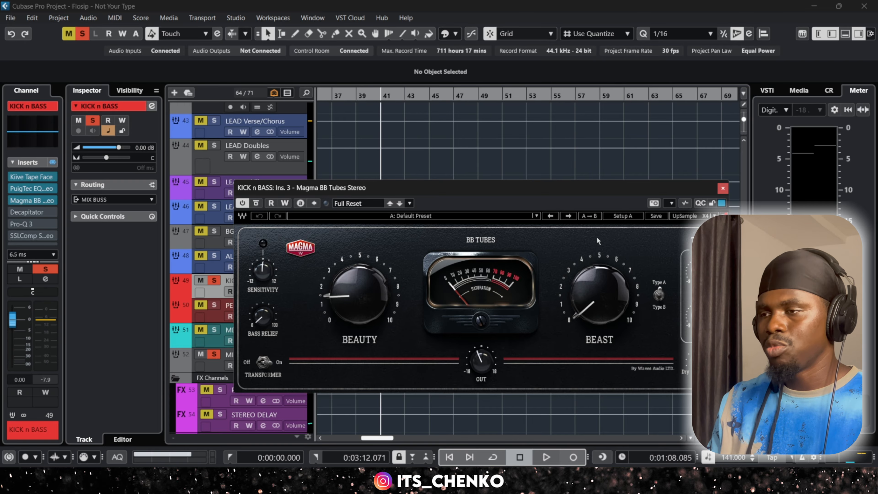
key(space)
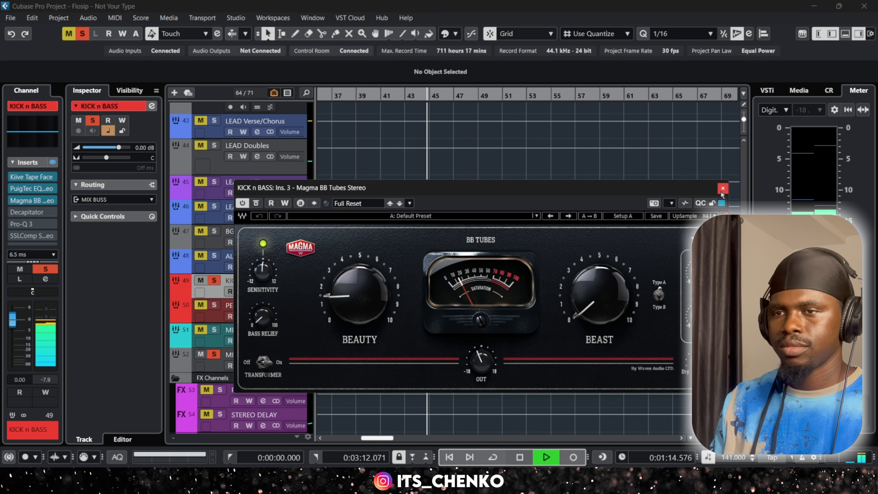
click(723, 190)
key(space)
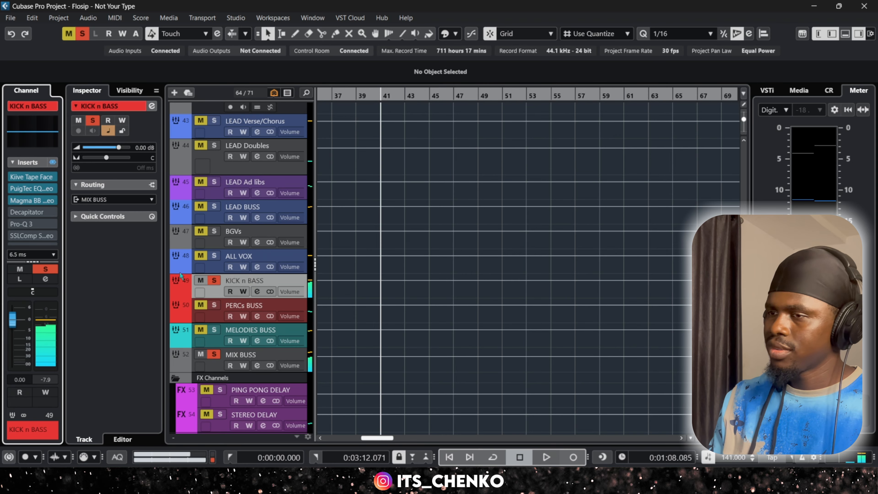
- Activate and open Decapitator on KICK n BASS and audition the group through it
click(24, 212)
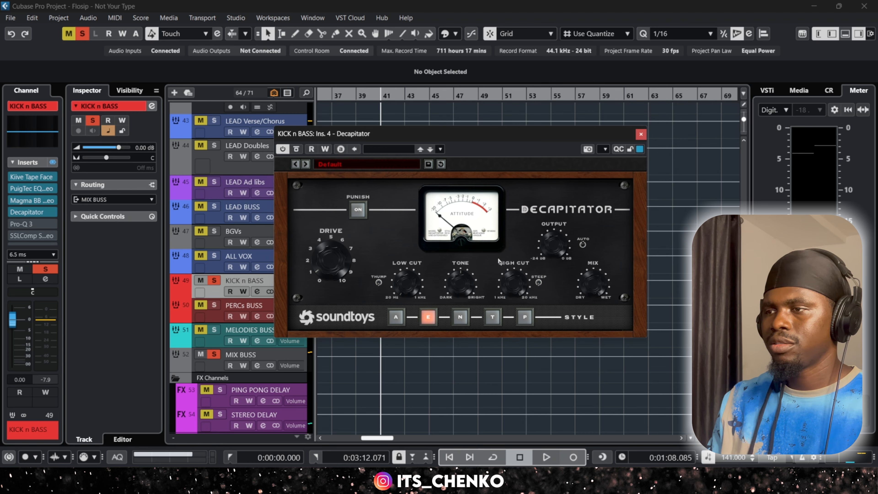
key(space)
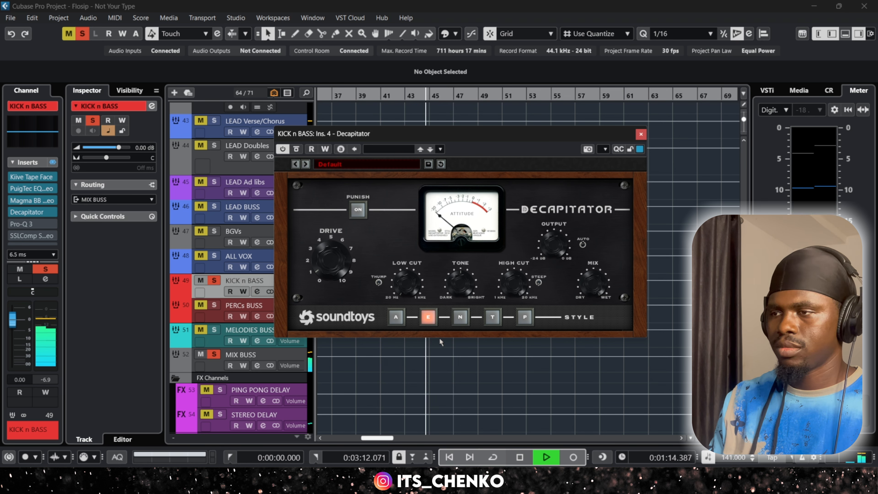
key(space)
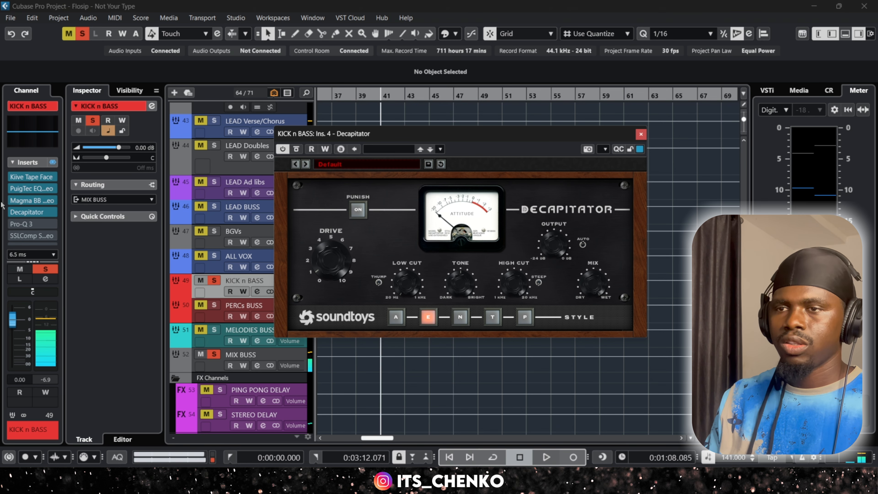
- Compare the KICK n BASS insert chain bypassed and active during playback, leaving it on, and close the Decapitator editor
click(52, 163)
key(space)
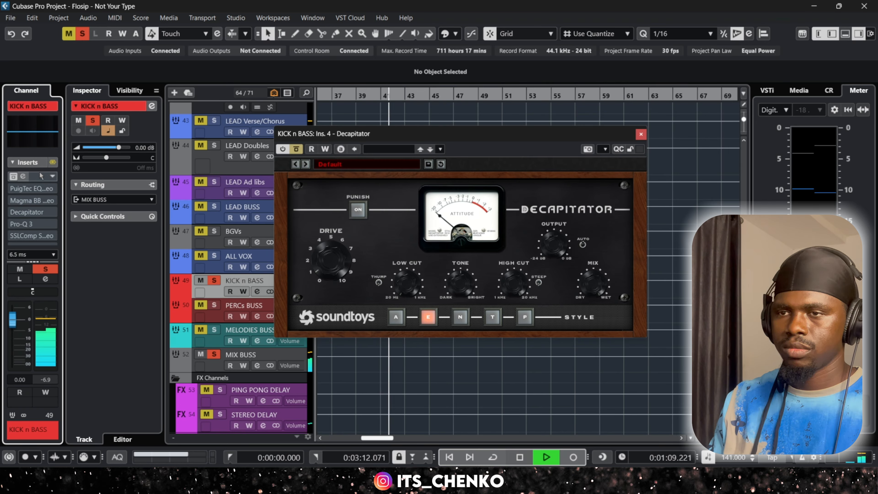
click(52, 164)
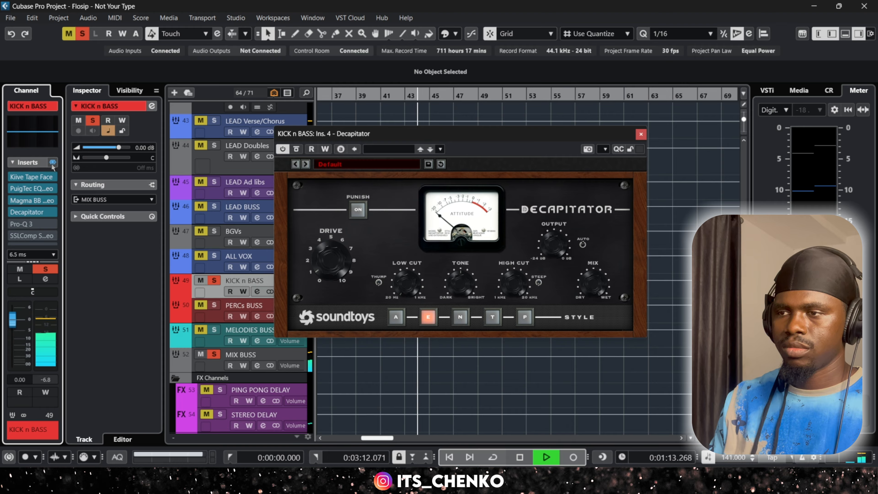
click(52, 162)
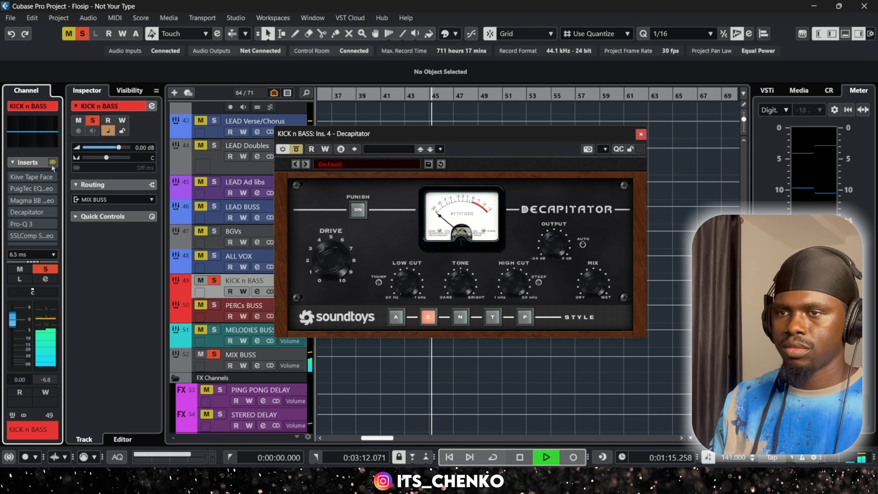
click(52, 166)
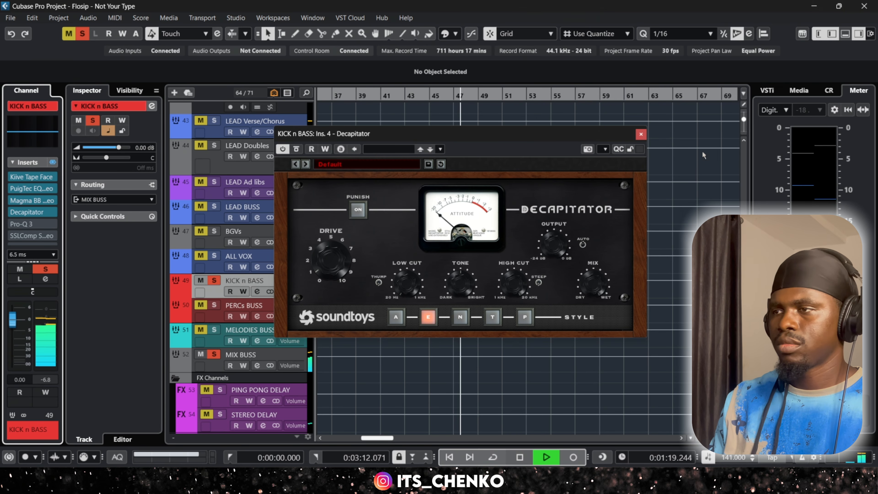
key(space)
click(641, 134)
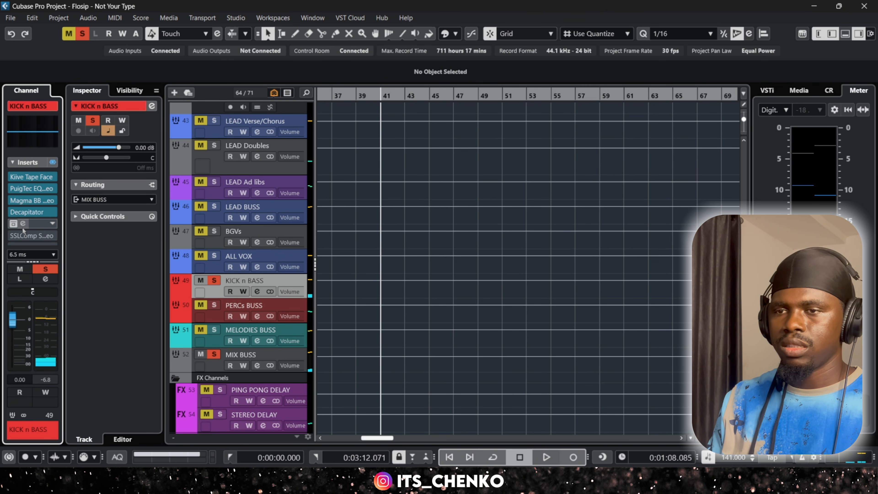
- Activate and open Pro-Q 3 on KICK n BASS and solo its 136.11 Hz dynamic band during playback
click(15, 225)
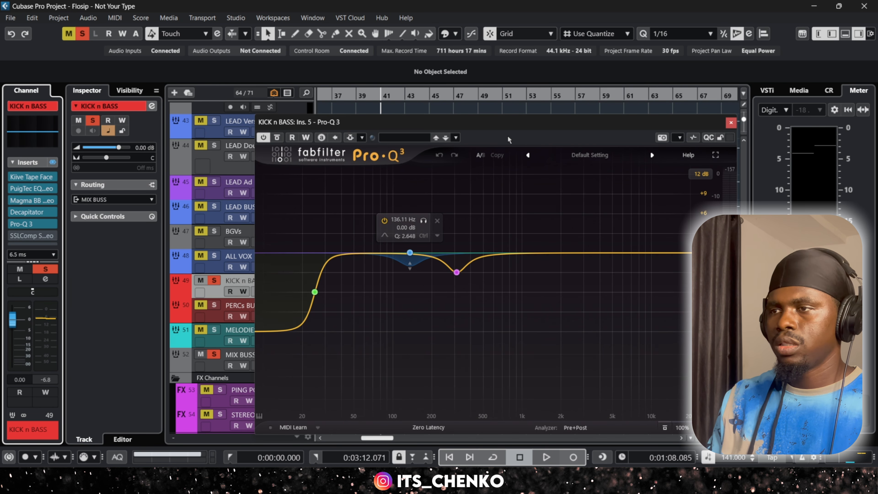
drag(510, 124, 525, 101)
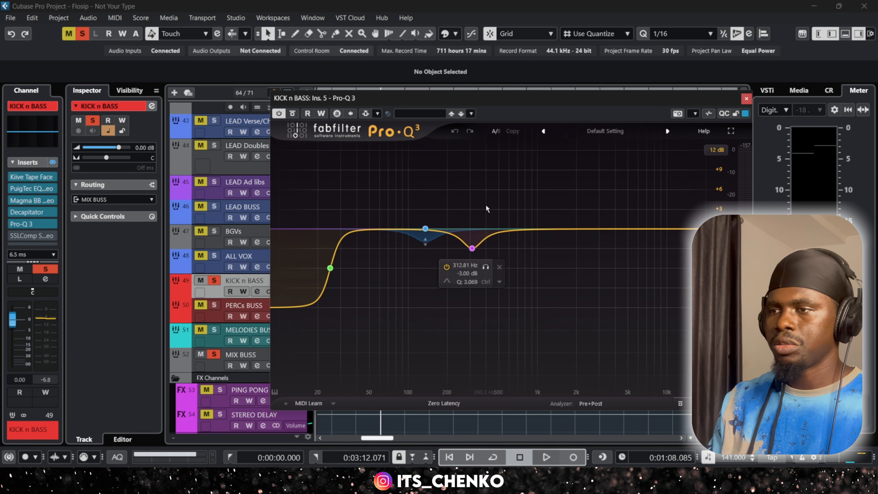
key(space)
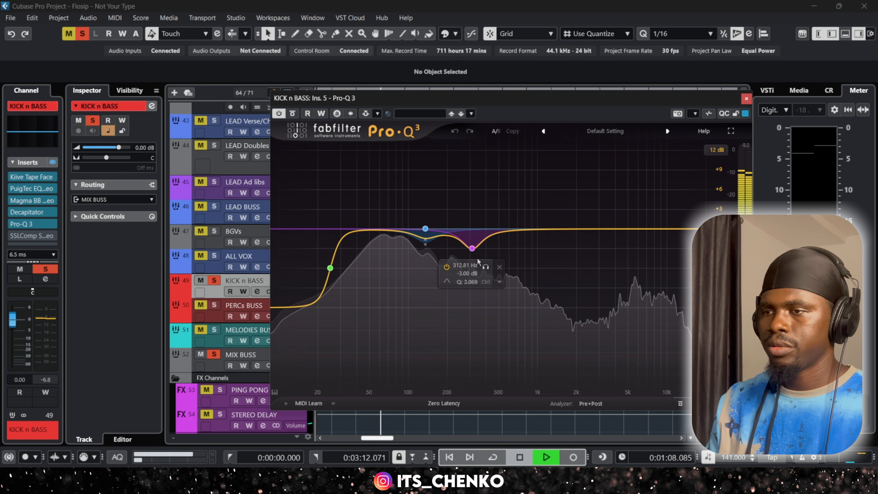
click(439, 196)
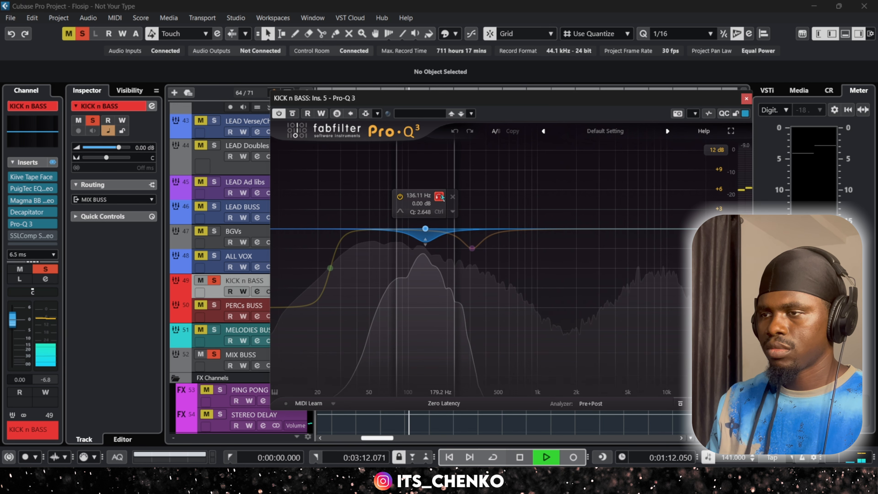
key(space)
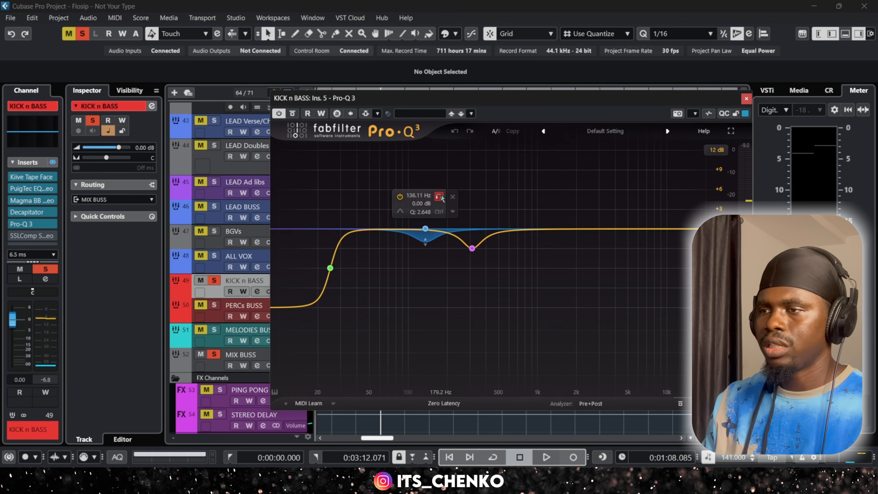
- Solo the 312.81 Hz cut in Pro-Q 3 during playback, then audition the full EQ curve and close the editor
mouse_move(481, 251)
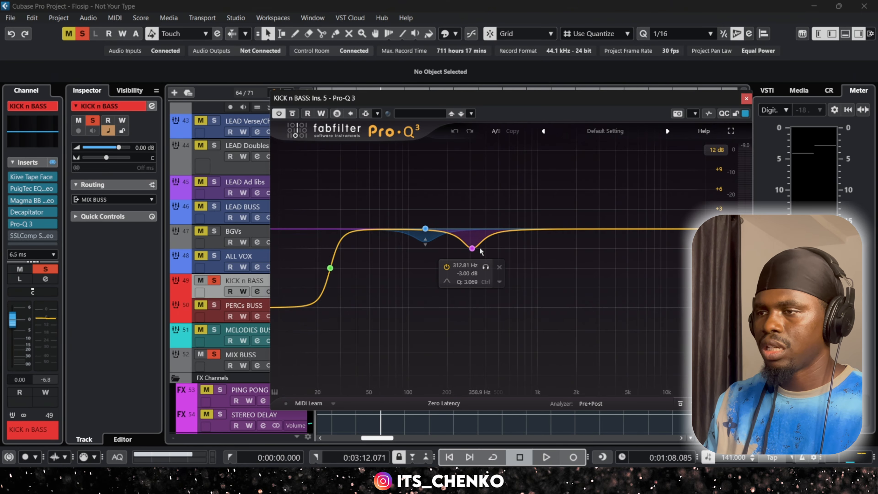
click(486, 267)
key(space)
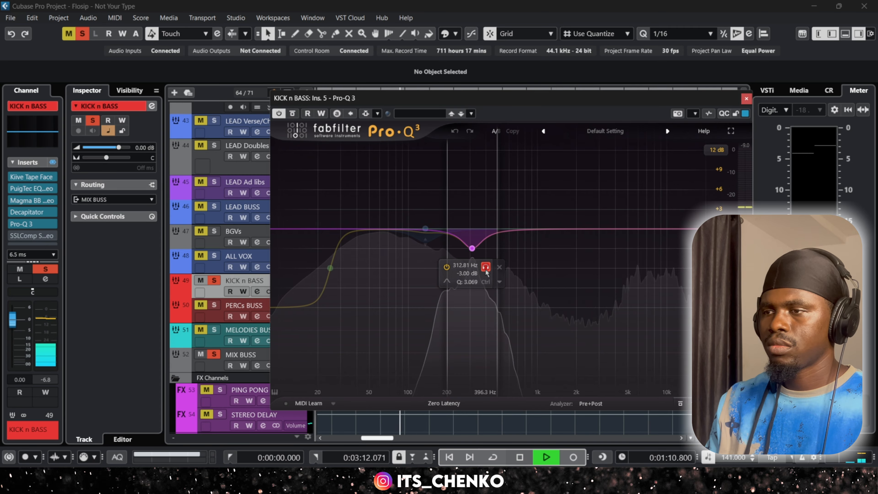
click(486, 266)
key(space)
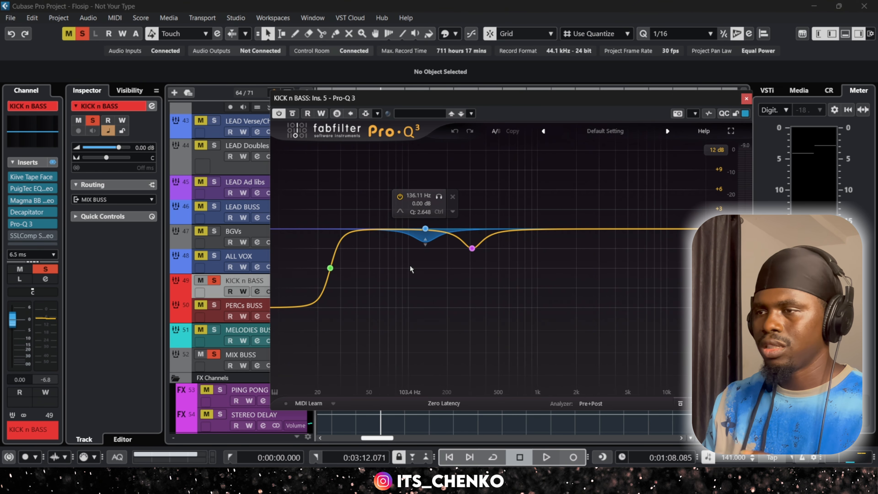
key(space)
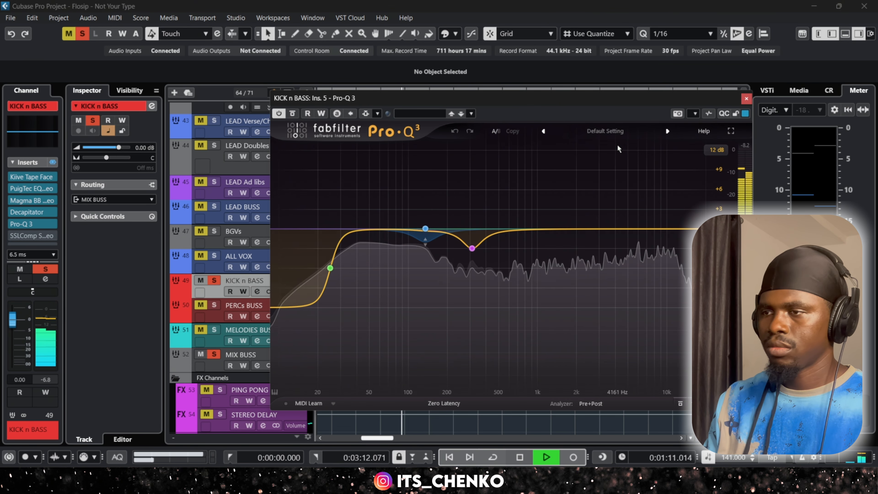
key(space)
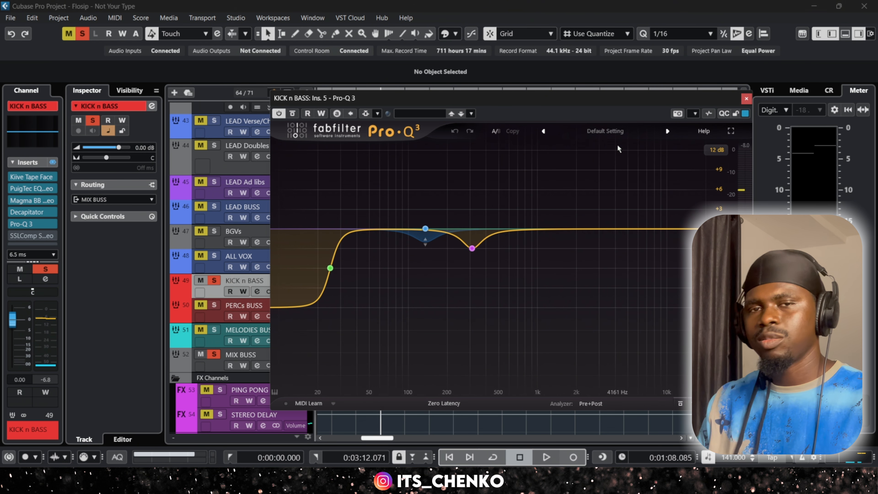
click(747, 99)
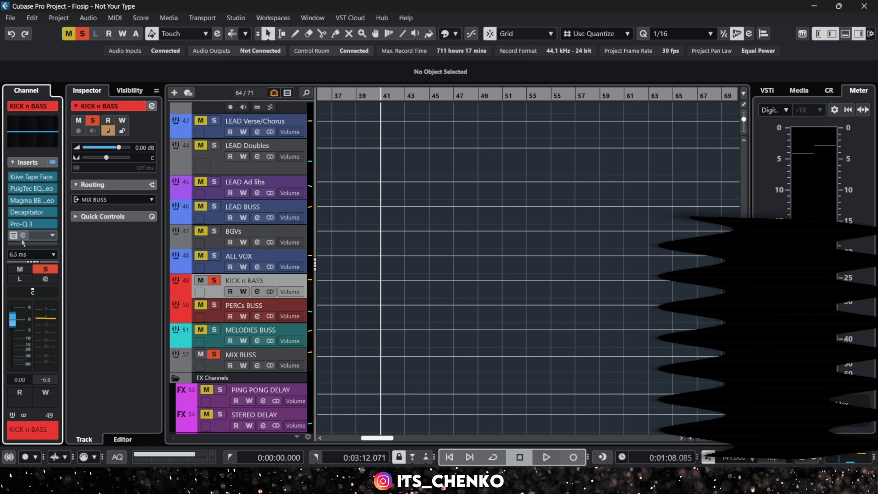
- Activate and open SSLComp on KICK n BASS, examine its ratio and threshold while auditioning the group, and close it
click(21, 237)
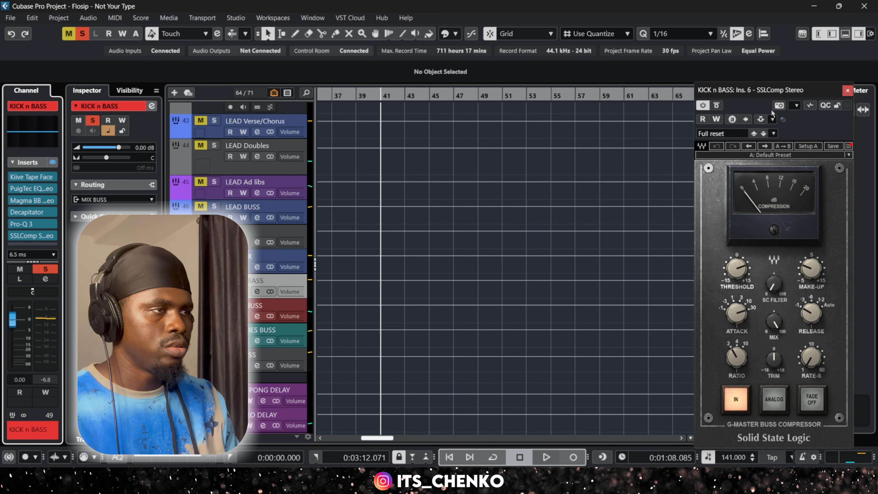
drag(790, 91, 690, 91)
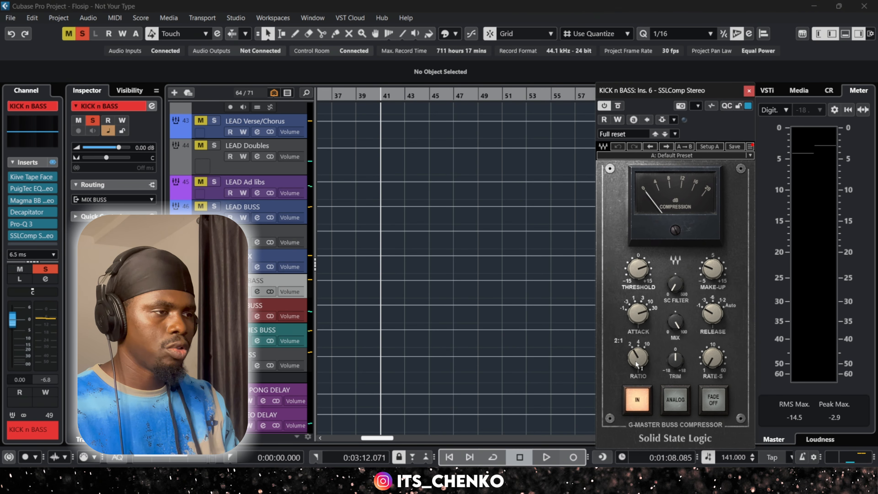
key(space)
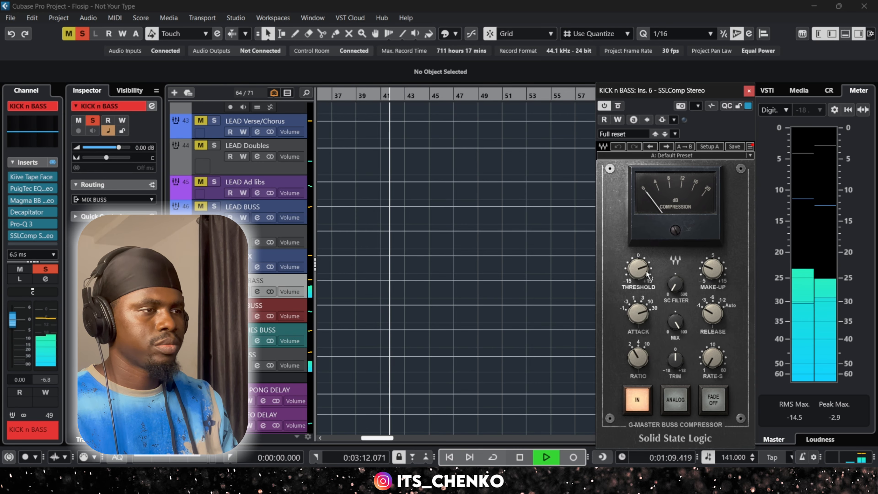
mouse_move(648, 275)
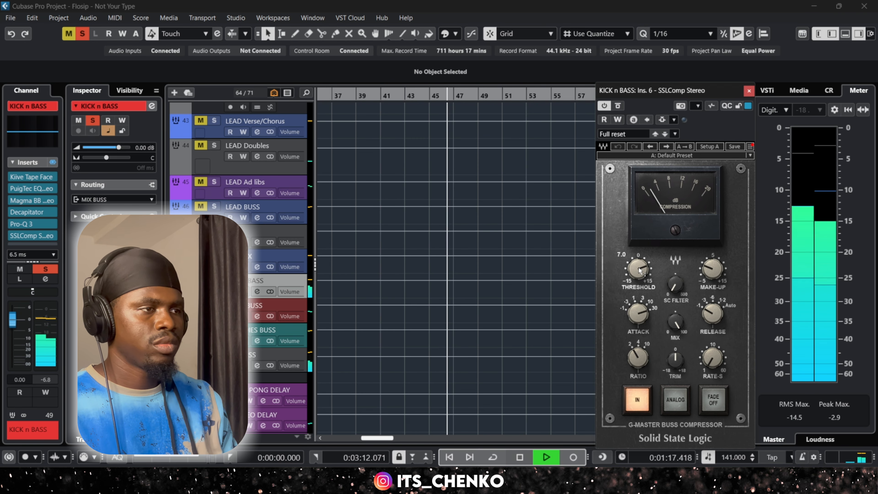
key(space)
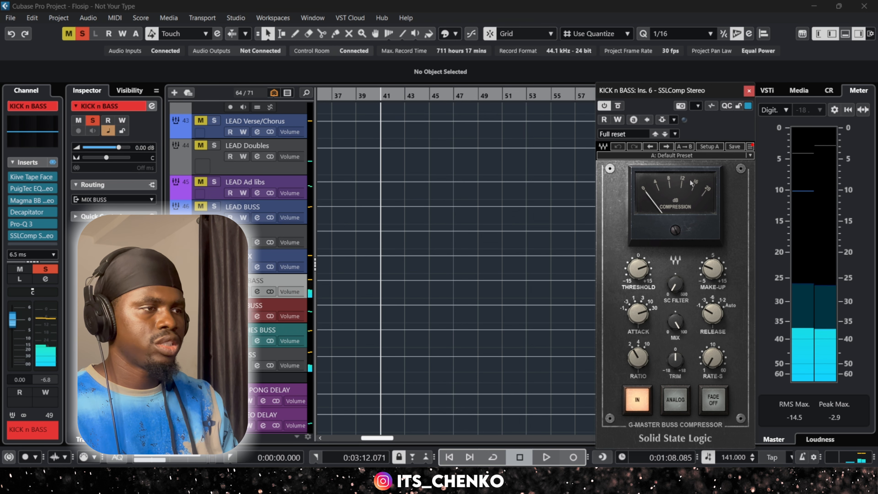
drag(715, 93, 647, 95)
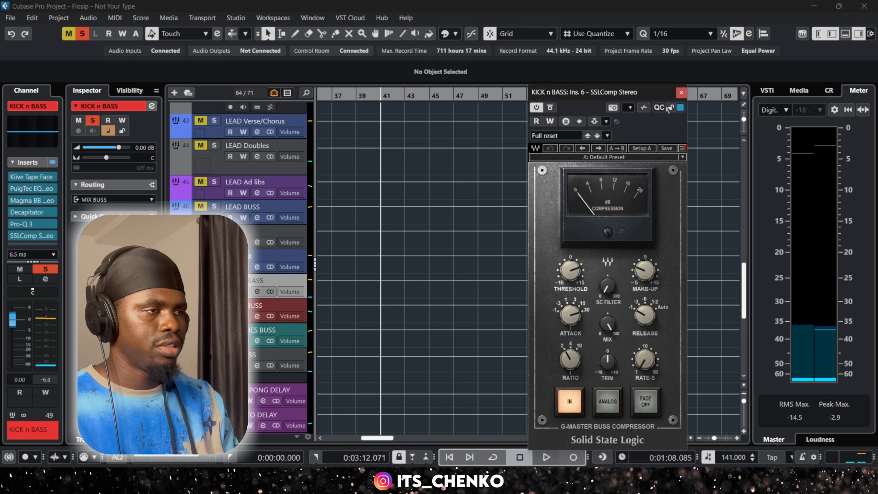
click(681, 93)
- Activate SPL Transient Designer Plus on KICK n BASS, look at its editor, close it, and play the group
click(41, 226)
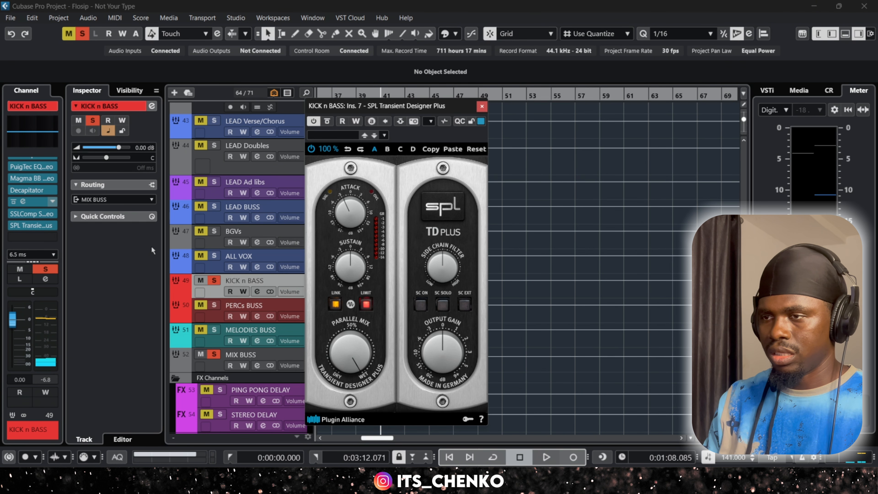
click(482, 106)
key(space)
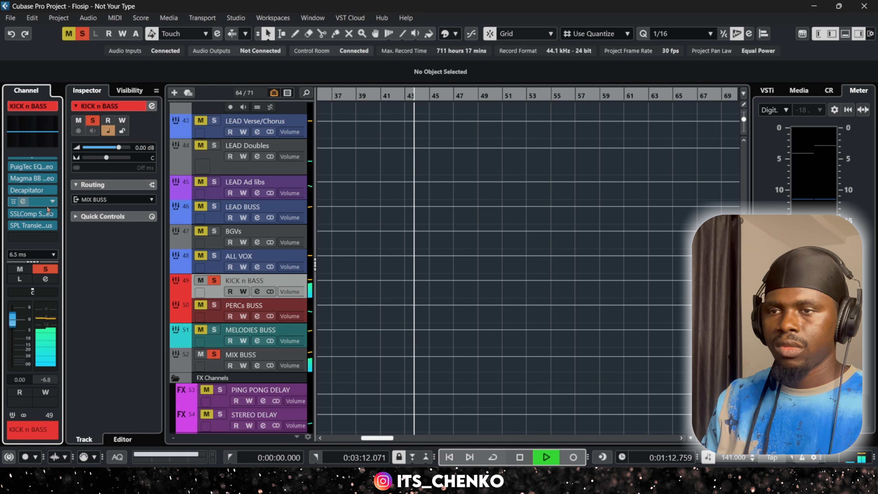
- Bypass and re-enable all KICK n BASS inserts twice during playback to compare the group with and without processing, and stop playback
scroll(52, 204, up, 3)
click(53, 177)
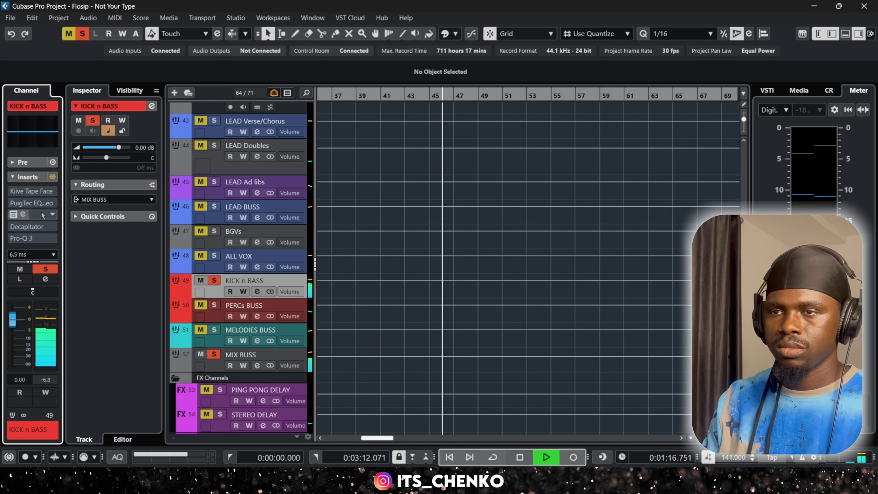
scroll(52, 214, down, 4)
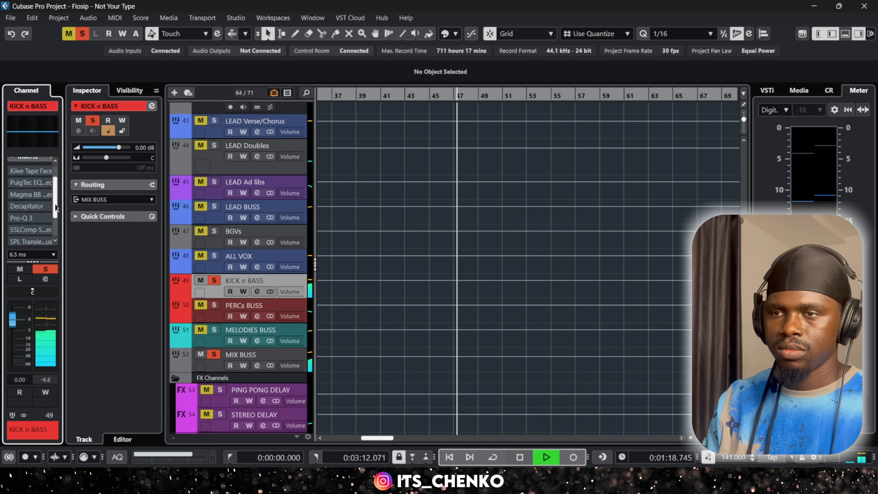
scroll(56, 214, up, 4)
click(52, 177)
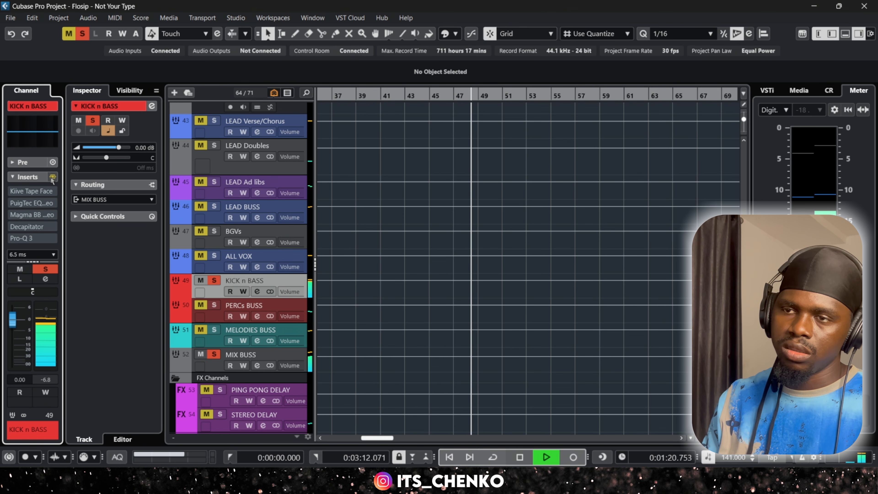
key(space)
key(space)
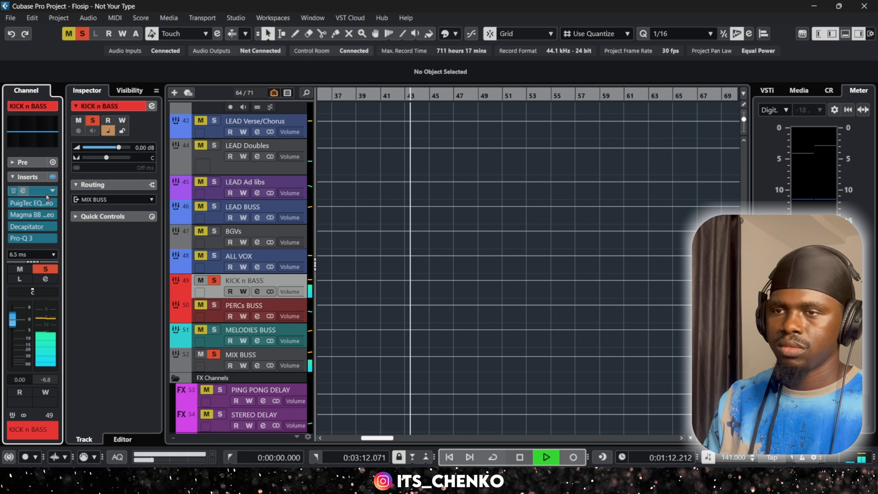
click(53, 178)
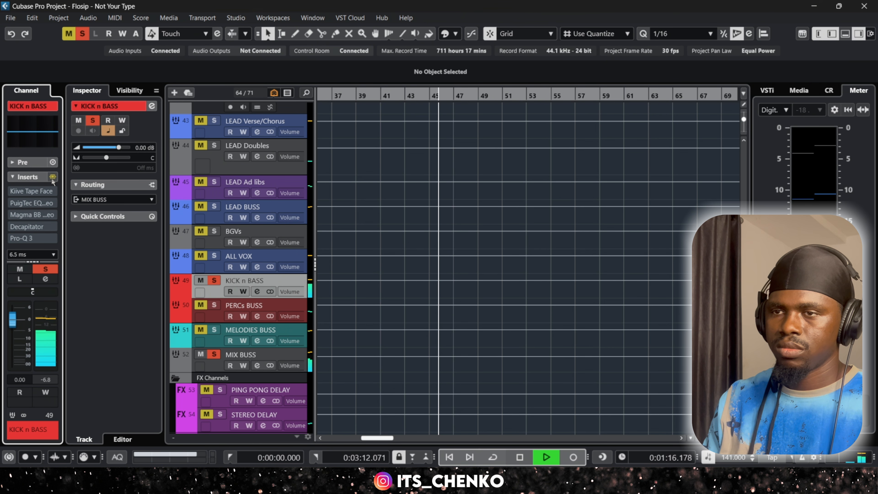
click(53, 178)
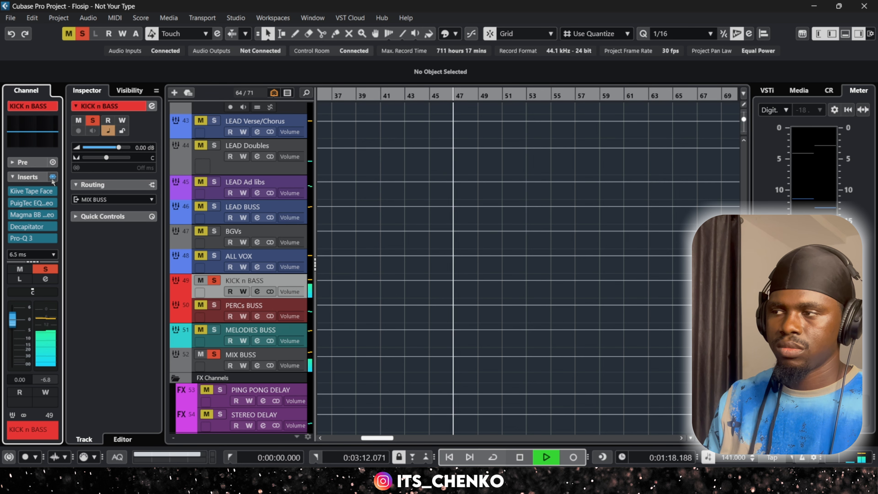
key(space)
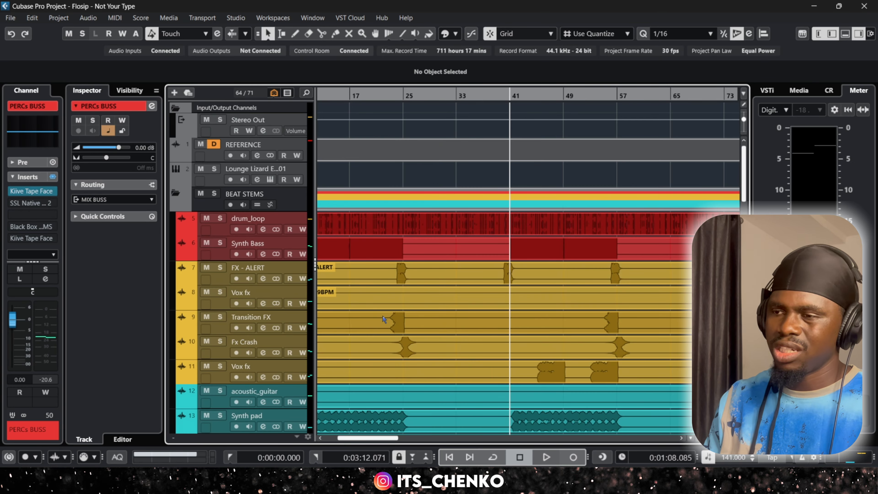
- Look over the insert chains on PERCs BUSS and MELODIES BUSS, including the Kiive Tape Face insert
scroll(242, 266, down, 10)
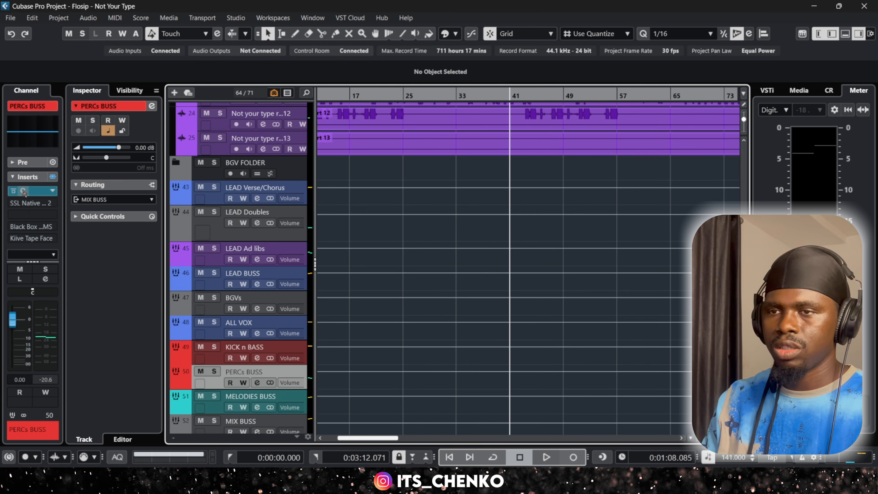
click(31, 178)
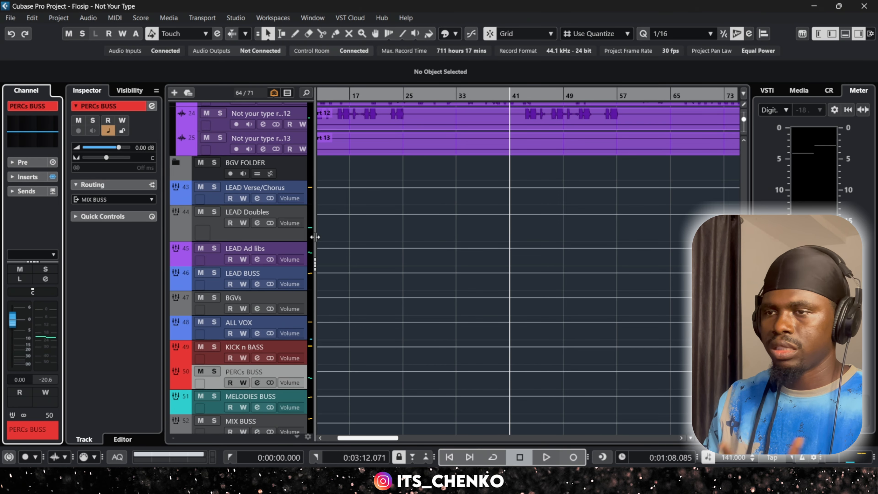
scroll(361, 239, down, 4)
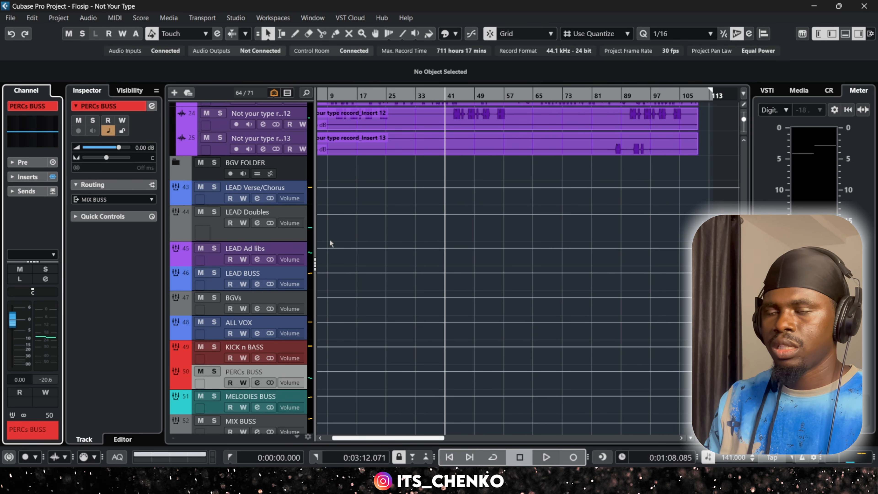
click(218, 409)
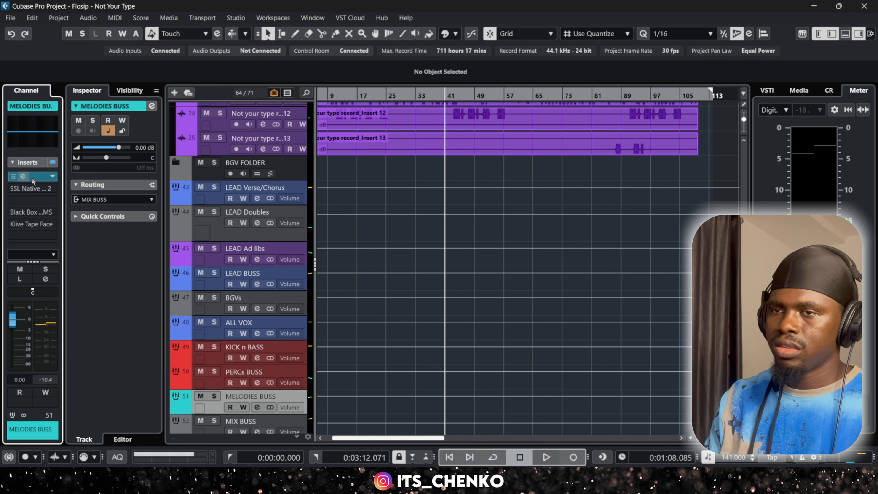
click(26, 177)
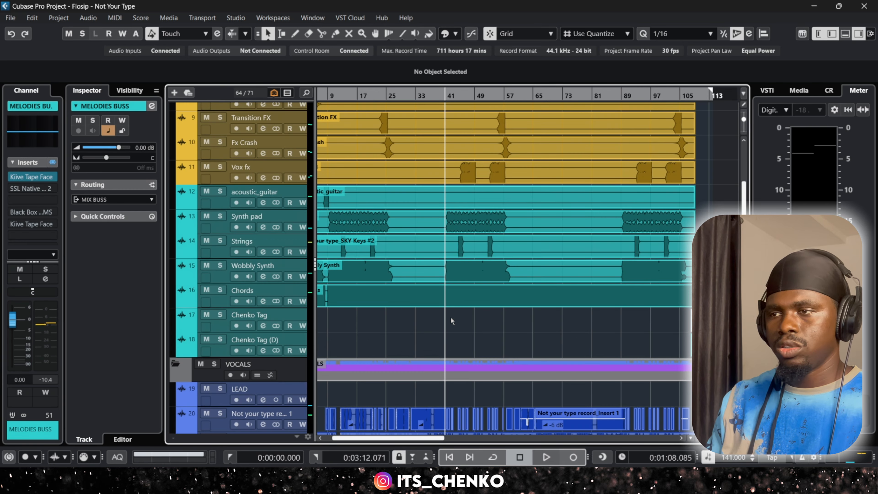
scroll(422, 350, down, 6)
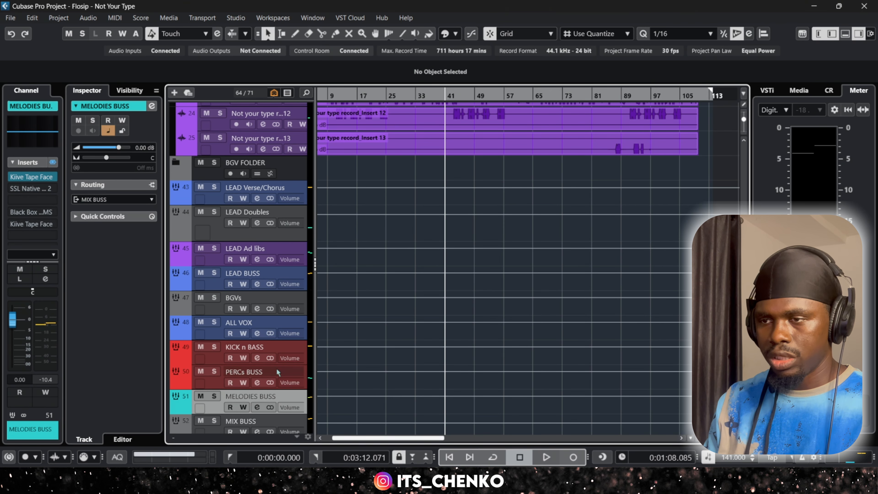
- Play the full mix while looking through the group, FX and vocal channels
key(space)
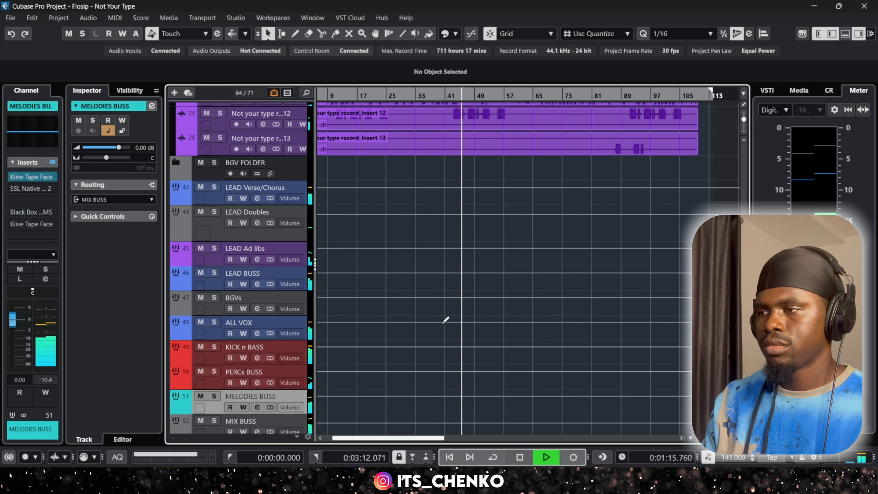
scroll(445, 314, up, 1)
scroll(440, 308, down, 8)
scroll(436, 300, down, 4)
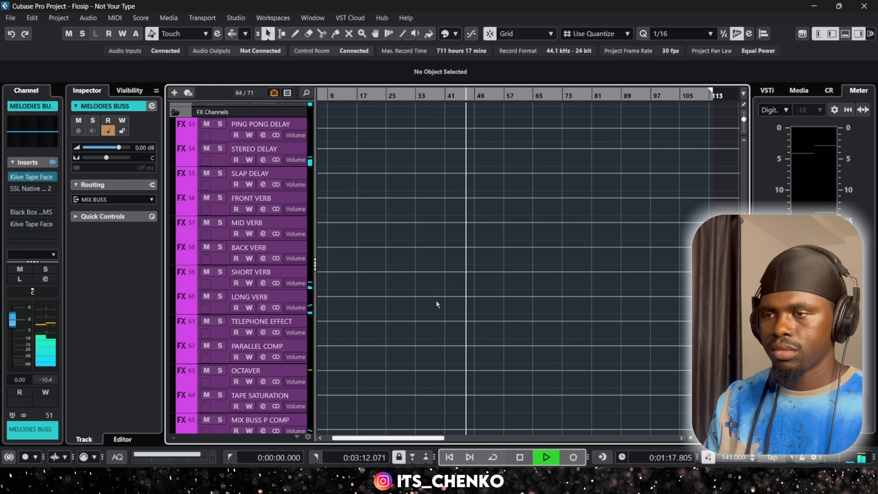
scroll(435, 300, down, 2)
scroll(436, 304, up, 10)
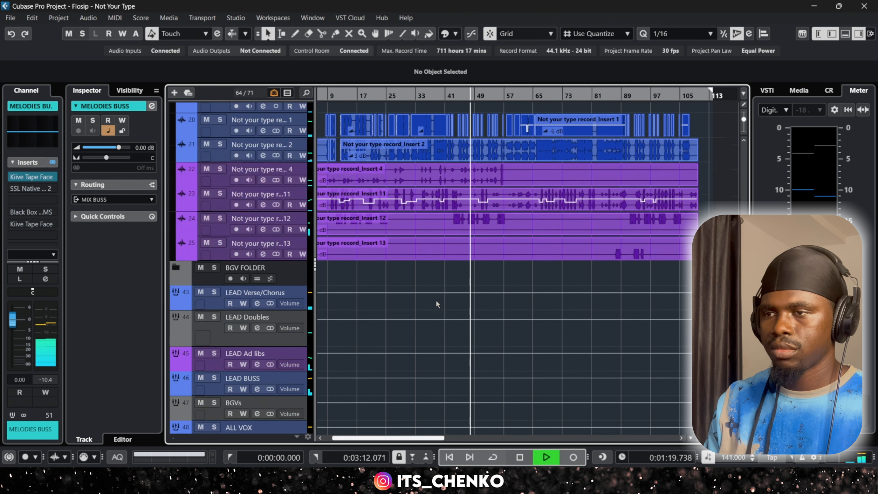
- Look through the FX channels, select the MIX BUSS group, and collapse the FX Channels folder
scroll(439, 306, down, 8)
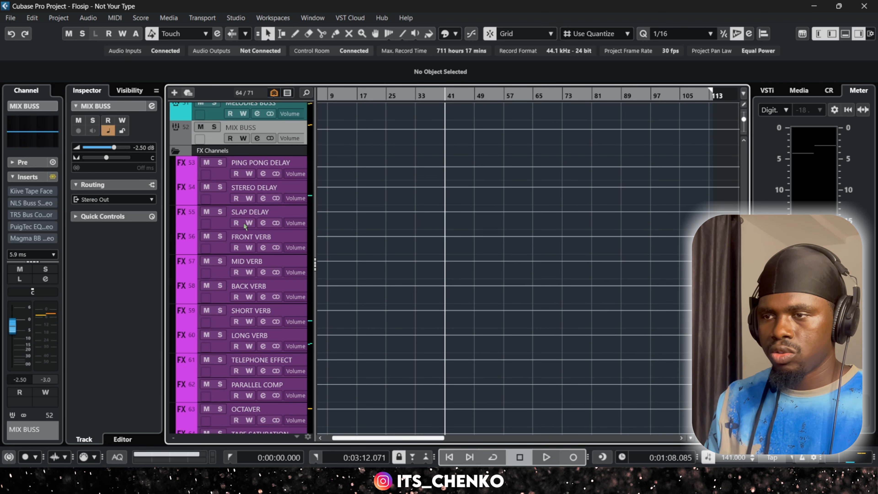
scroll(225, 186, down, 2)
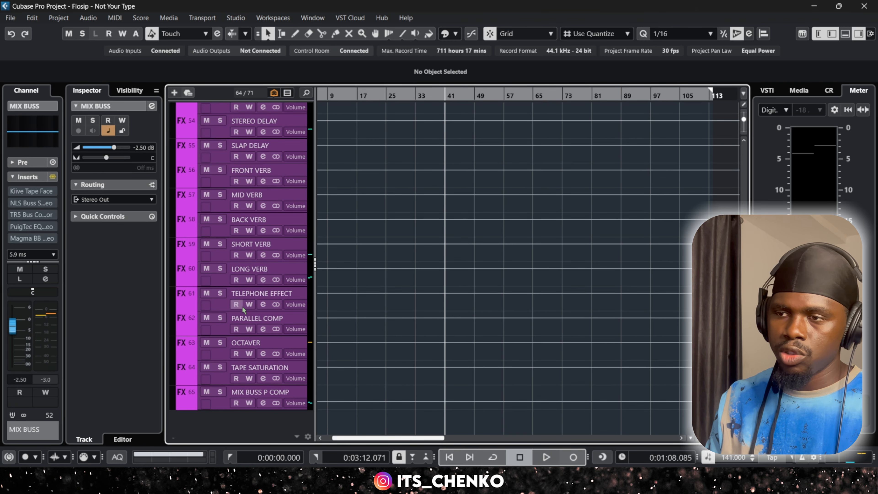
scroll(245, 312, up, 5)
scroll(252, 313, down, 1)
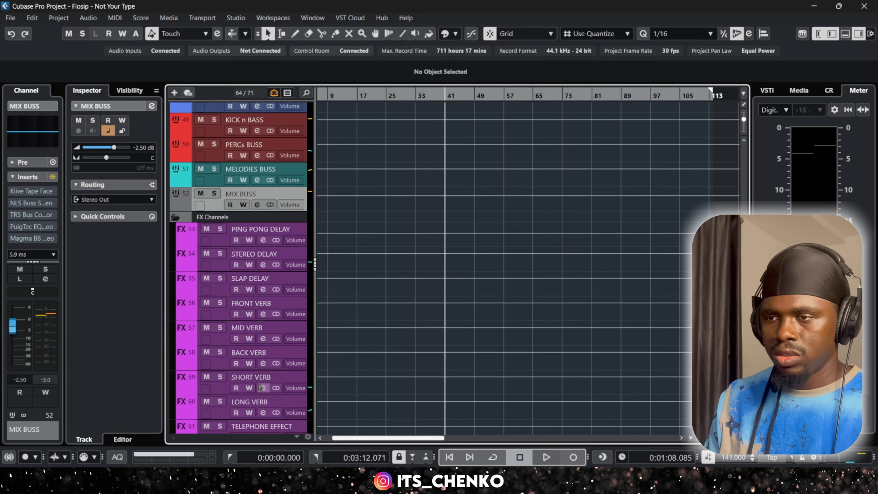
click(229, 243)
click(217, 205)
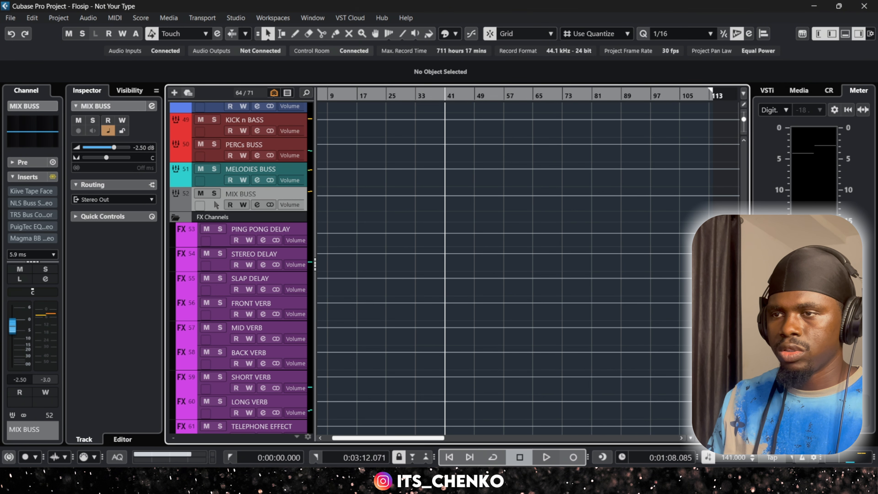
scroll(319, 206, up, 5)
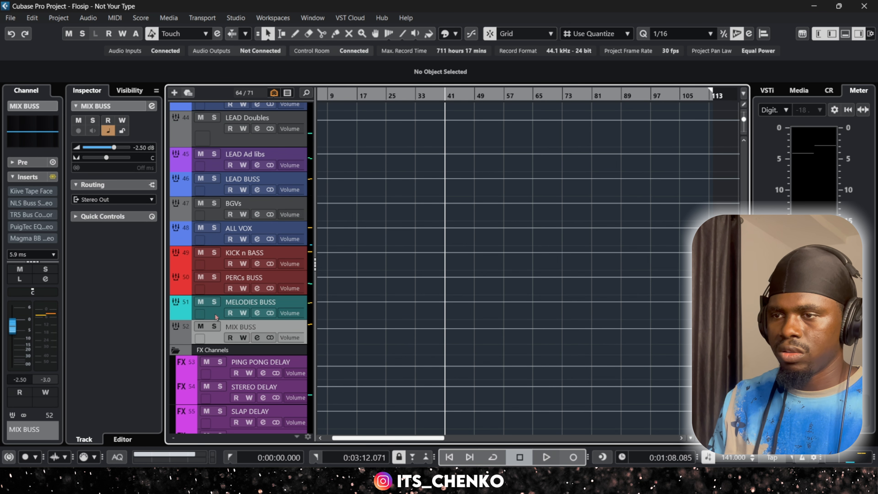
scroll(223, 314, up, 2)
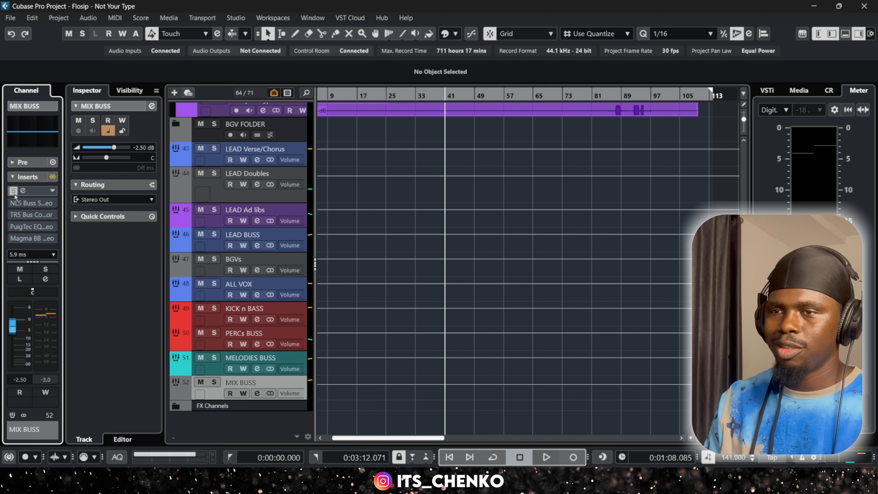
- Activate Kiive Tape Face and NLS Buss on MIX BUSS, looking at each editor and closing it
click(29, 191)
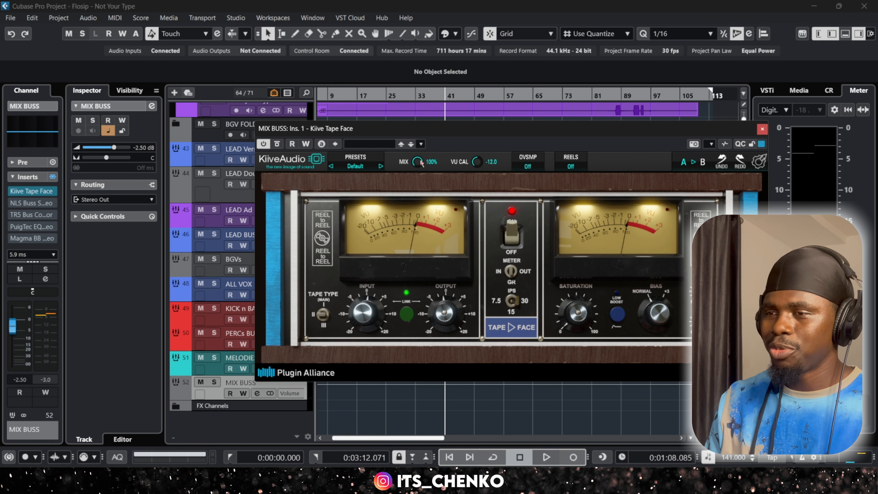
drag(504, 133, 491, 153)
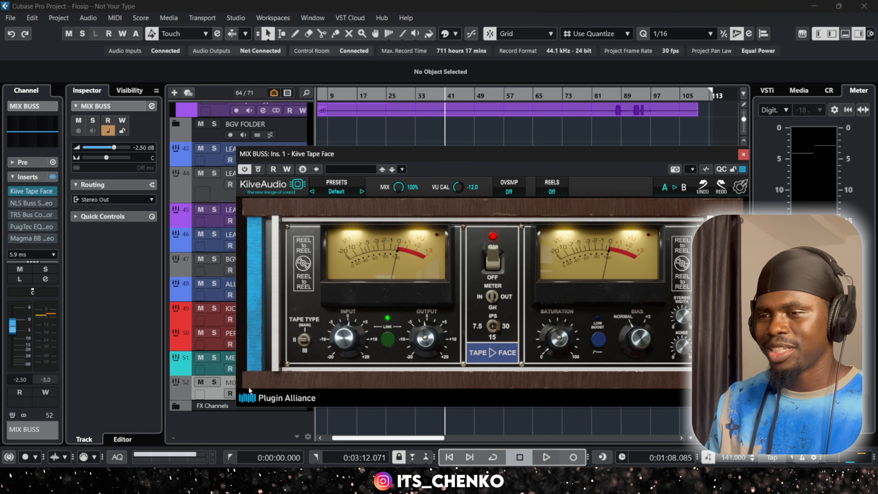
click(744, 154)
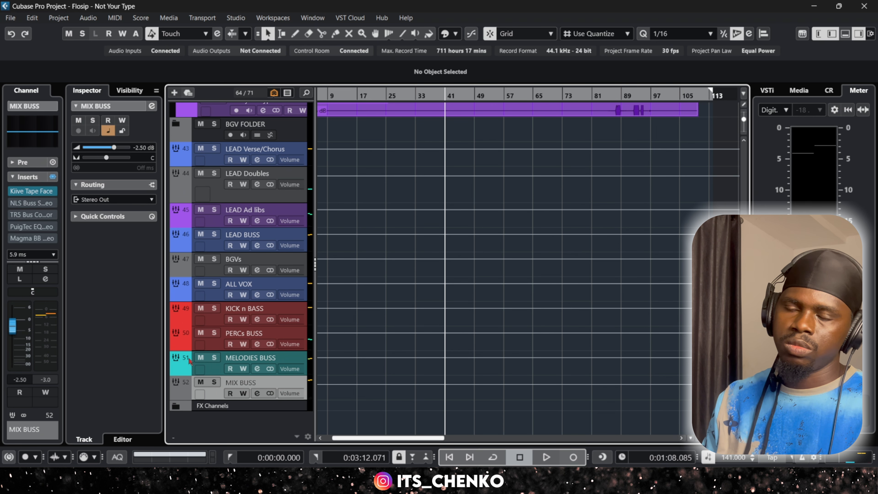
click(31, 206)
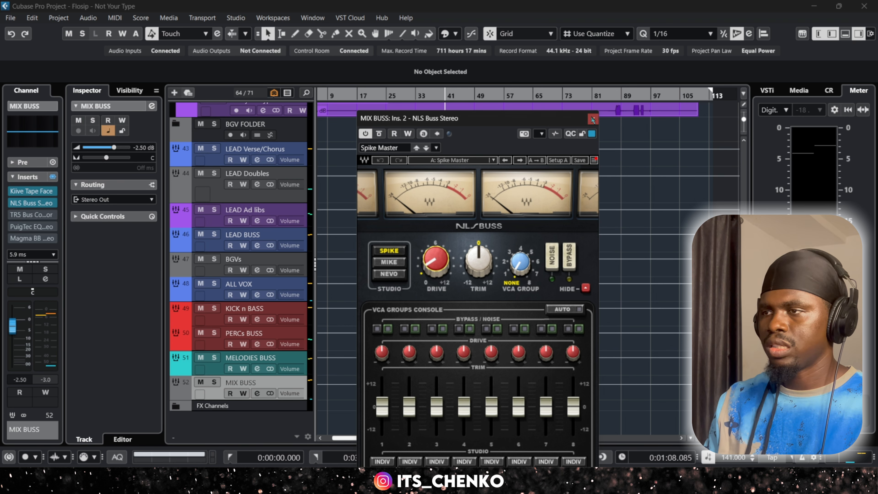
click(592, 120)
- Open and activate TR5 Bus Compressor on MIX BUSS, examine its settings, audition the compression, and close its editor
click(31, 215)
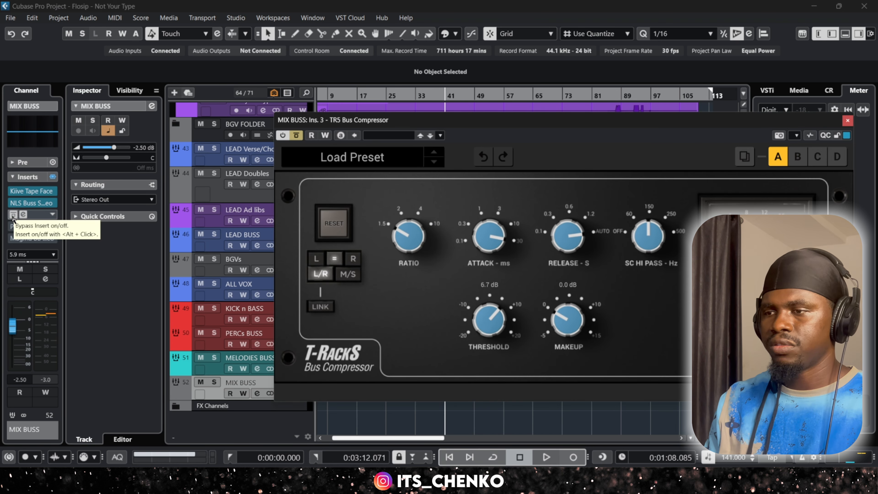
click(13, 215)
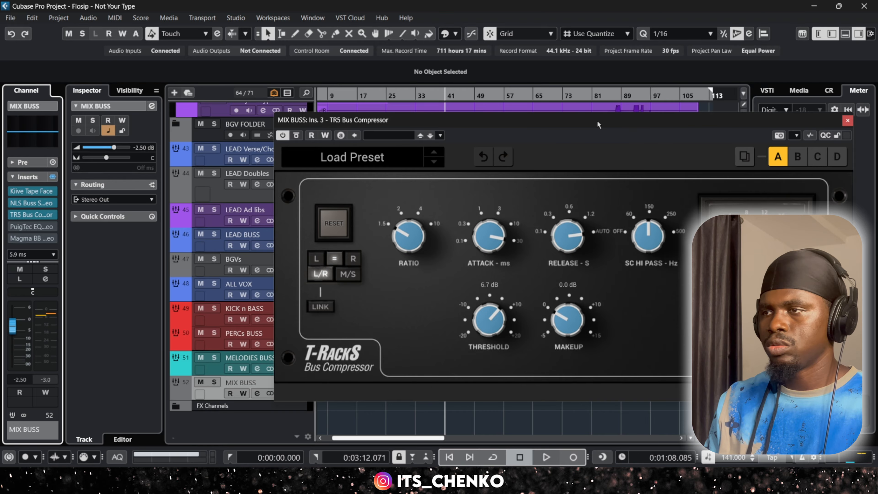
drag(598, 122, 553, 115)
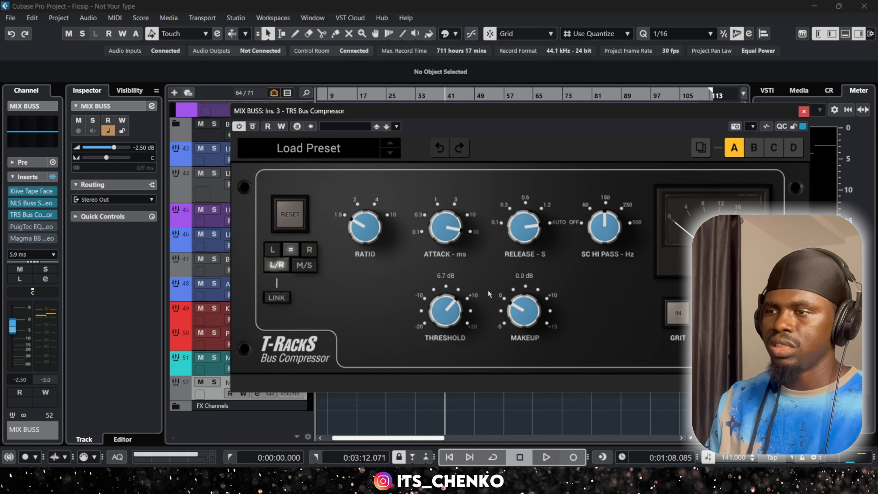
key(space)
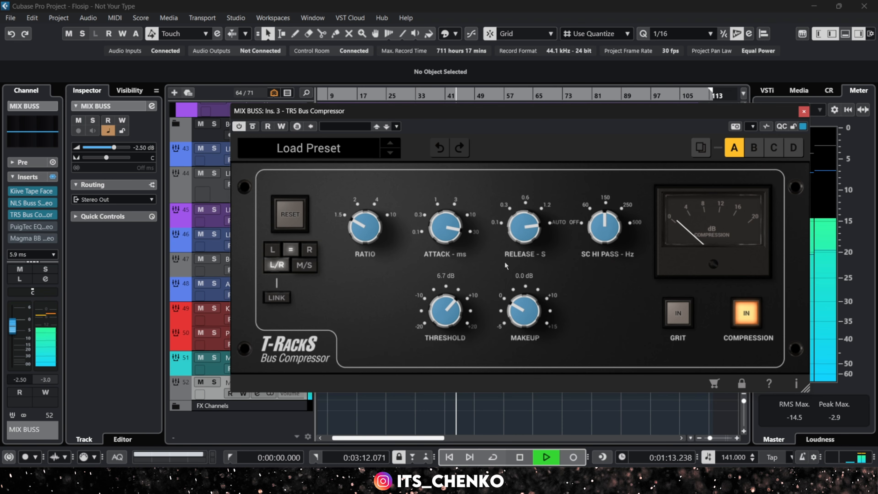
key(space)
click(803, 112)
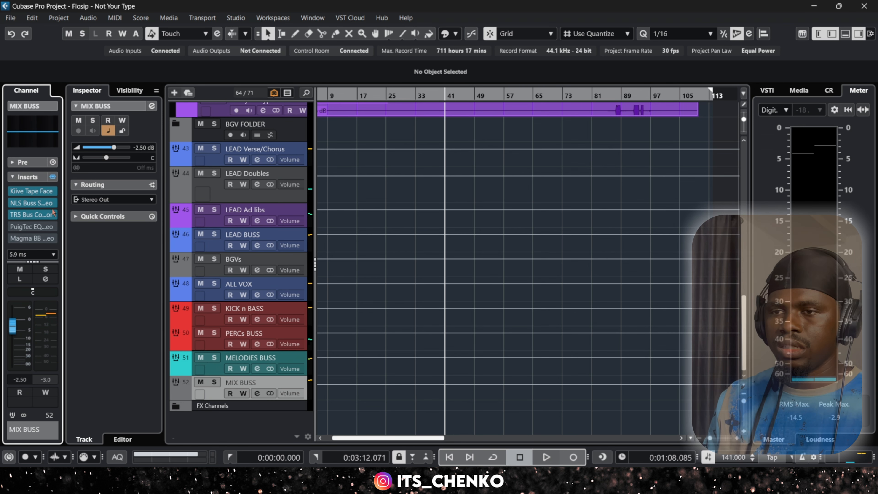
- Activate the PuigTec EQ insert on MIX BUSS and audition the full mix
scroll(31, 201, down, 3)
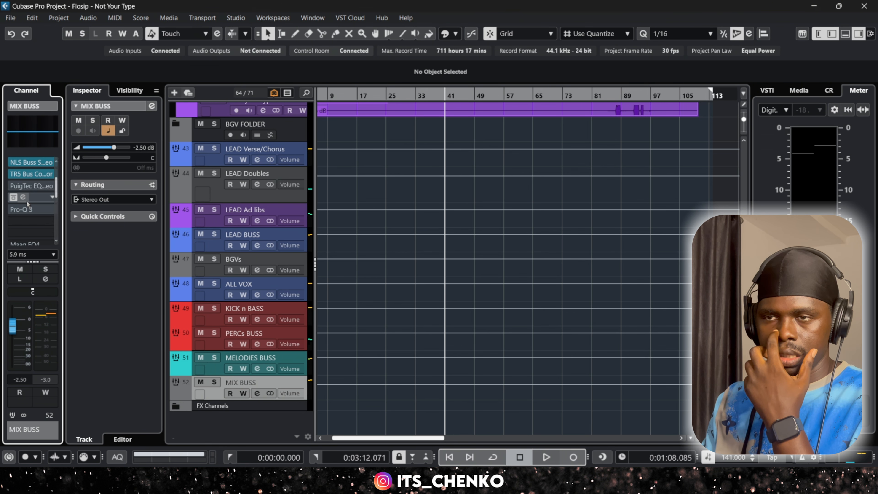
click(23, 187)
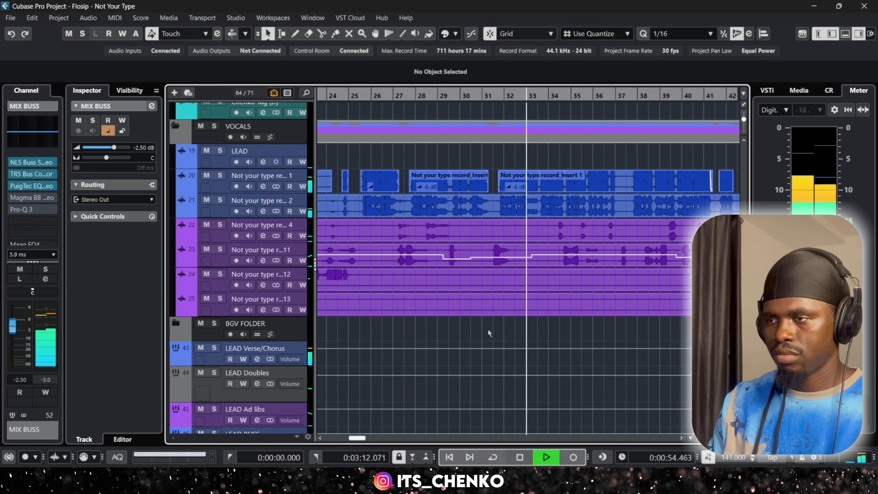
scroll(463, 330, down, 6)
scroll(461, 328, down, 2)
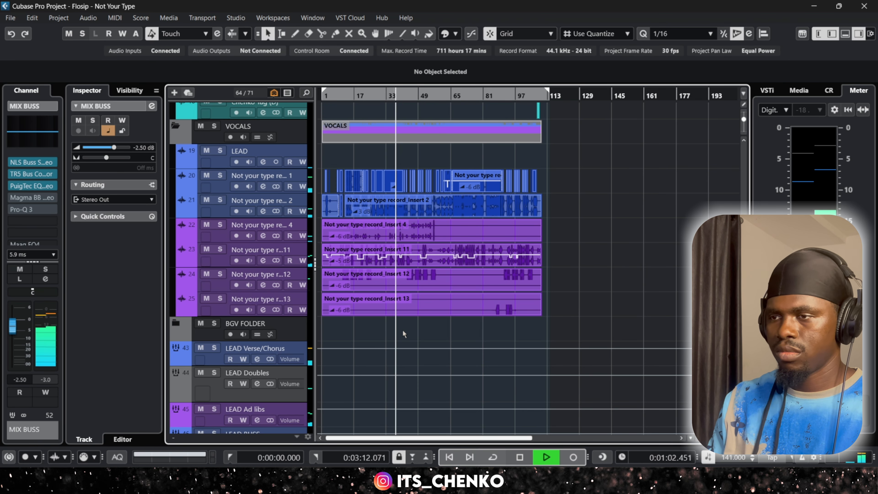
scroll(403, 334, down, 4)
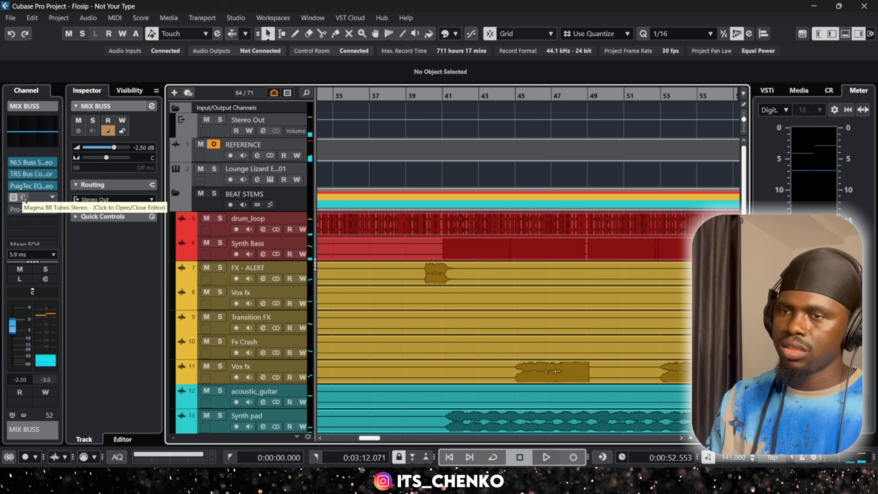
- Open and activate the Magma BB Tubes insert on MIX BUSS, examine its settings, and audition the mix through it
click(24, 198)
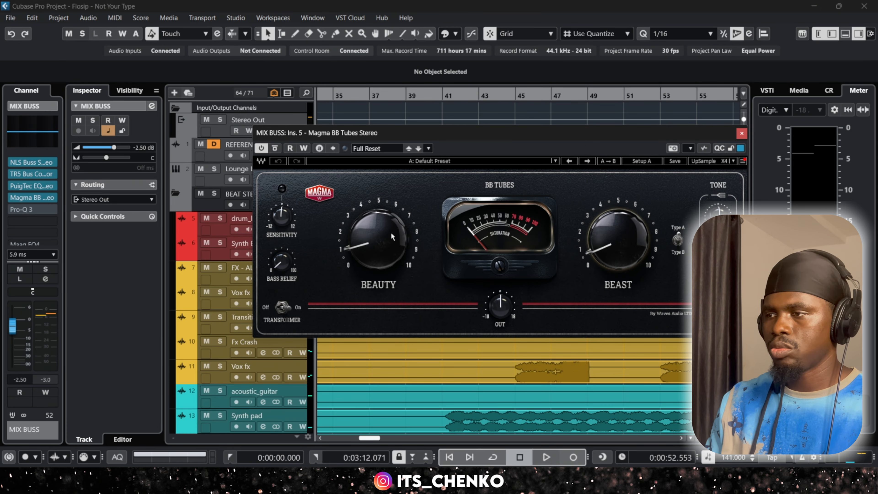
key(space)
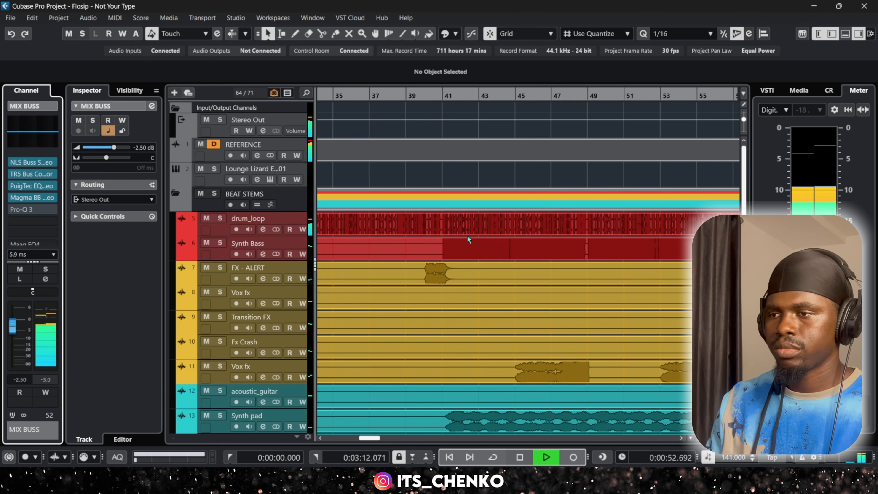
ctrl+scroll(450, 244, down, 3)
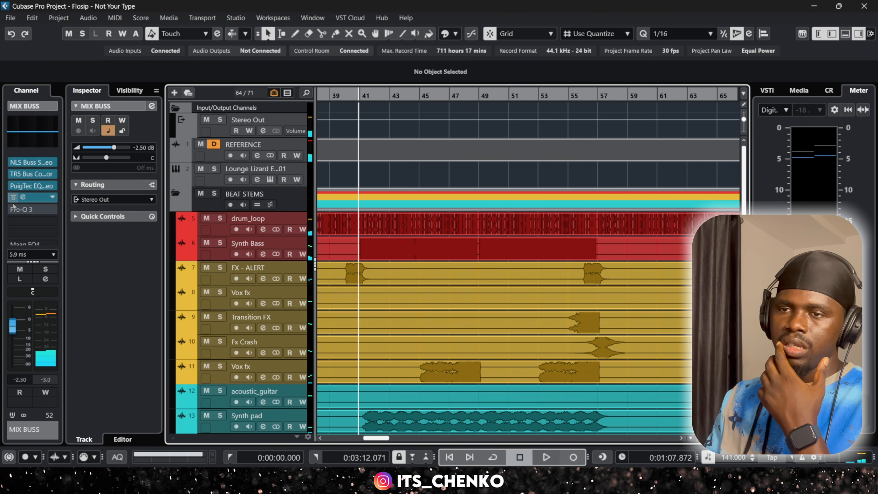
- Open and activate the Pro-Q 3 insert on MIX BUSS, examine its low-frequency EQ bands, and return to the BEAT STEMS tracks
click(23, 210)
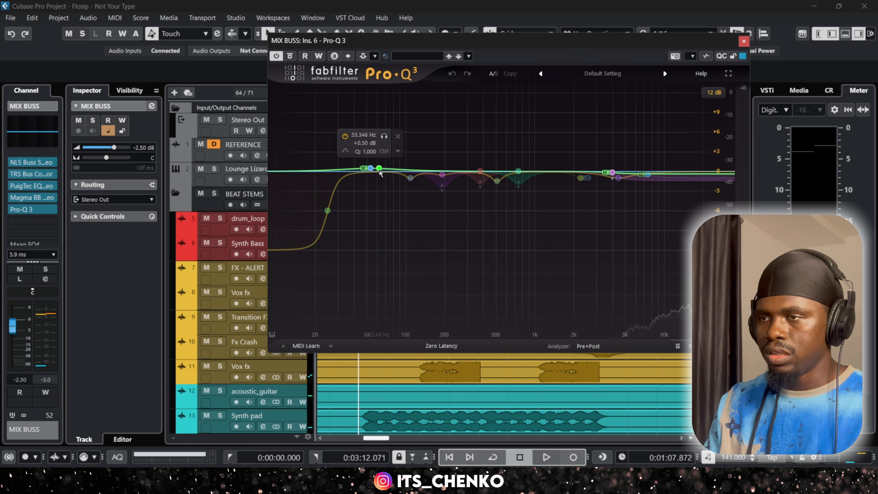
click(369, 169)
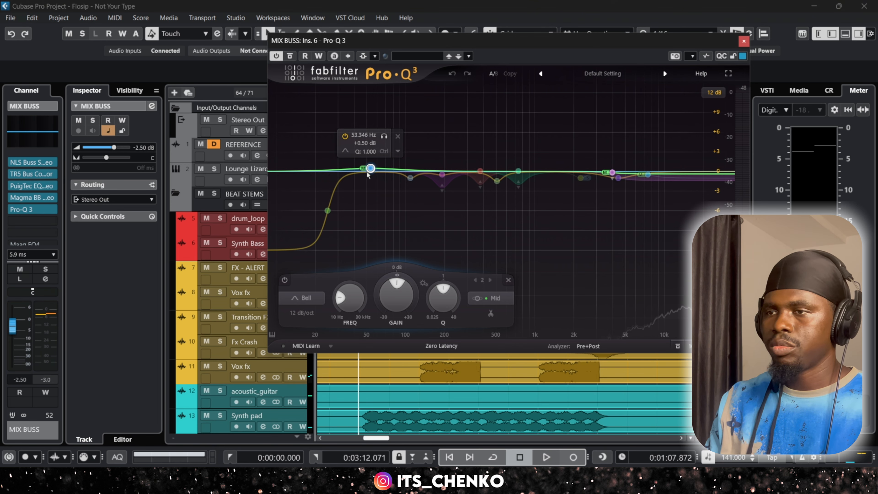
click(411, 177)
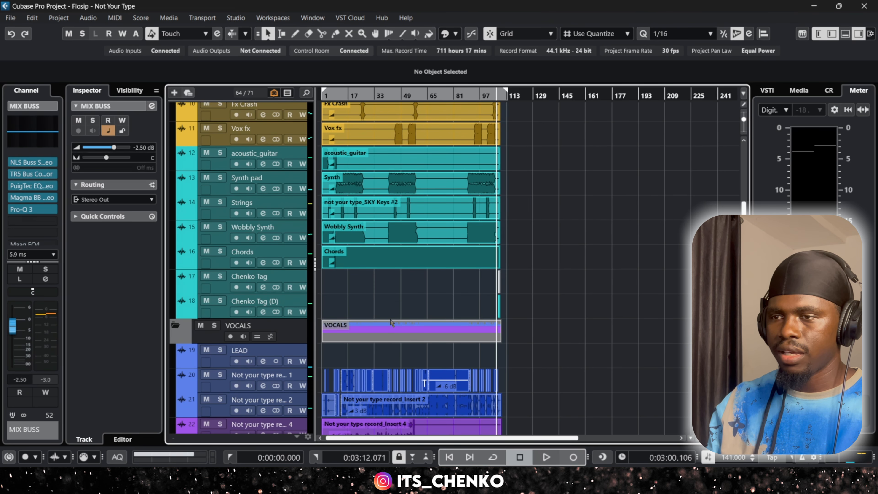
scroll(376, 301, up, 10)
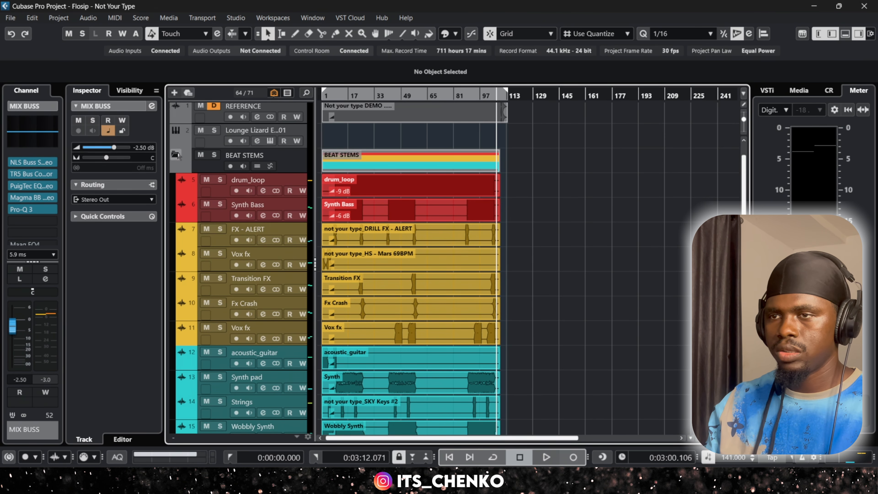